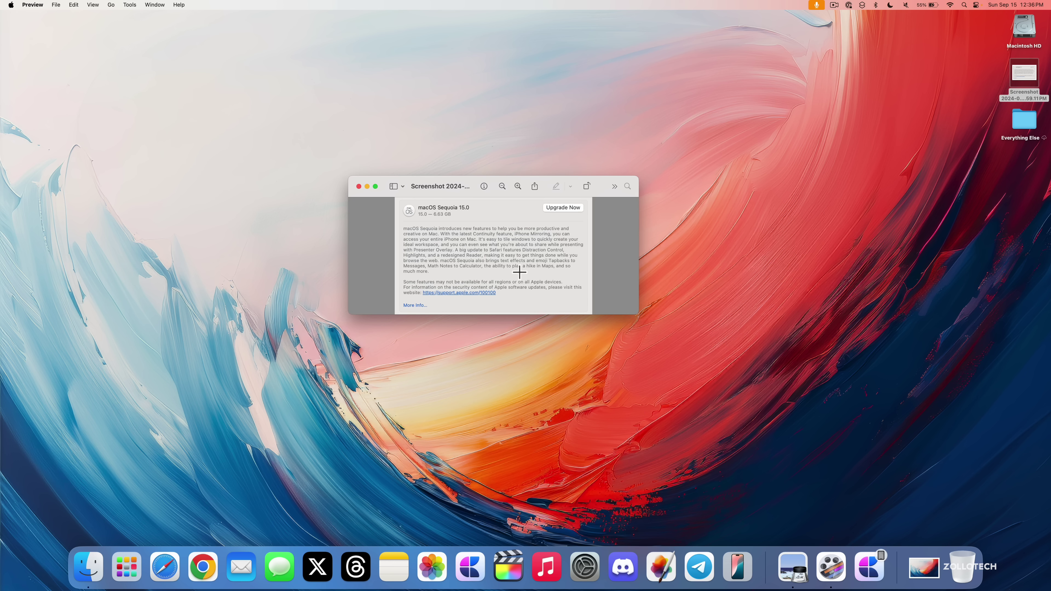
Close the Preview window with the macOS Sequoia 15.0 update screenshot
mouse_move(438, 183)
left_mouse_down()
mouse_move(451, 179)
mouse_move(445, 188)
left_mouse_up()
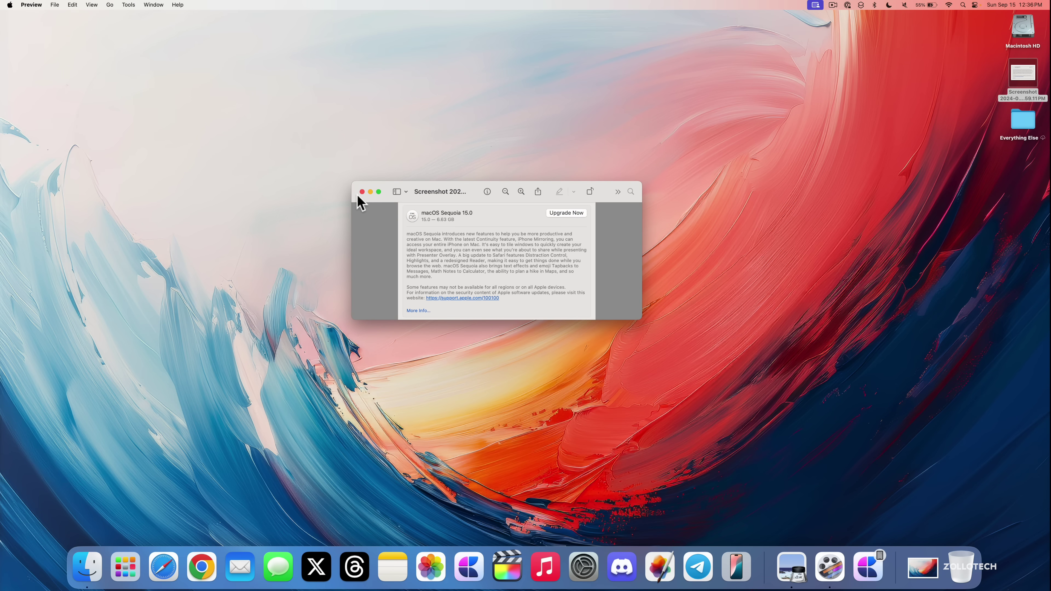
left_click(362, 192)
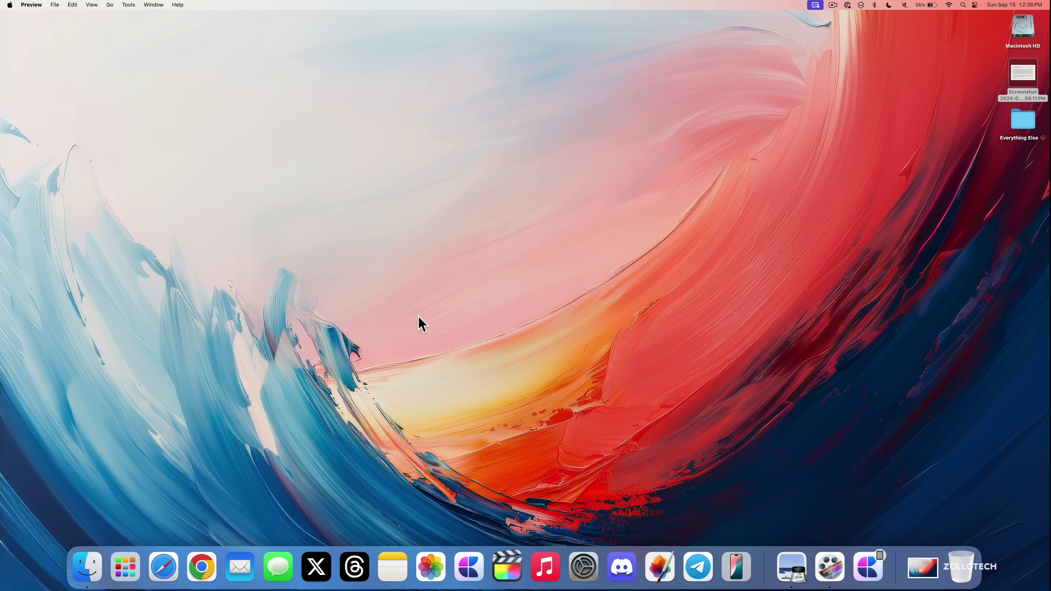
Switch to Safari to view the Apple Intelligence page on apple.com, and quit the browser
left_click(160, 562)
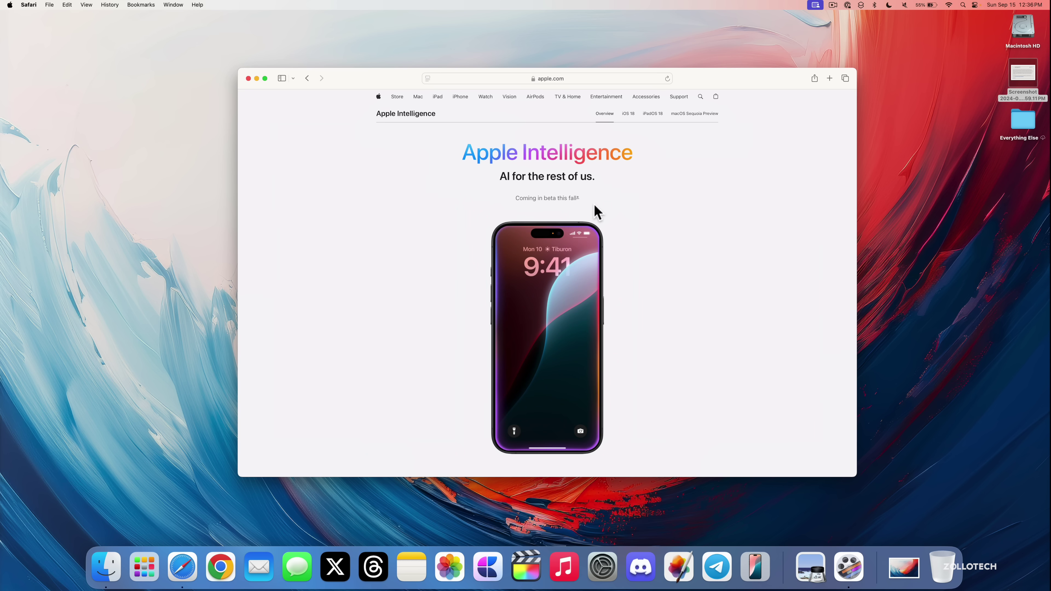
scroll(593, 307, "down", 5)
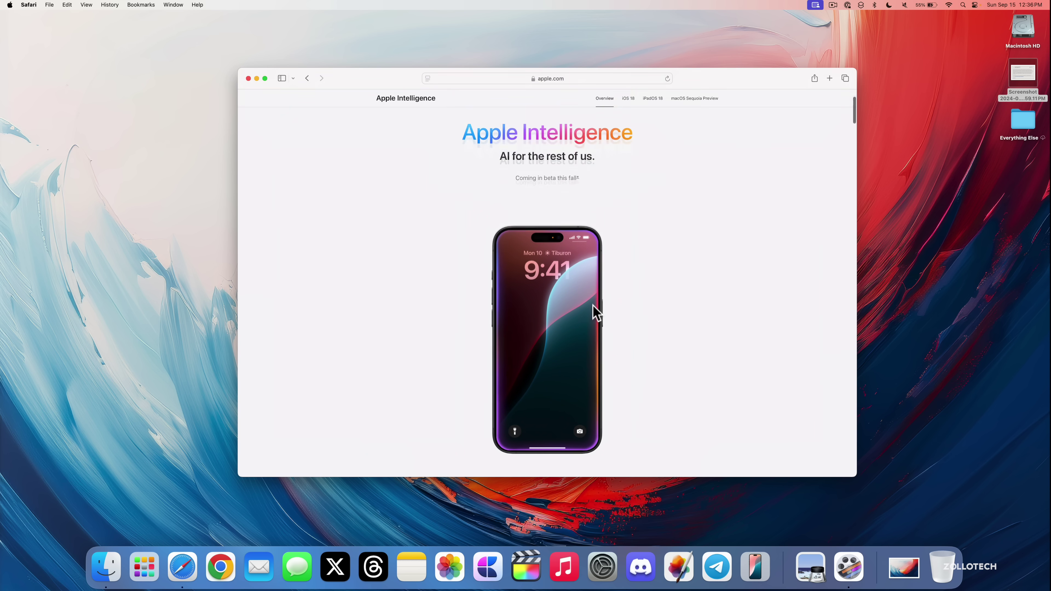
scroll(593, 307, "up", 5)
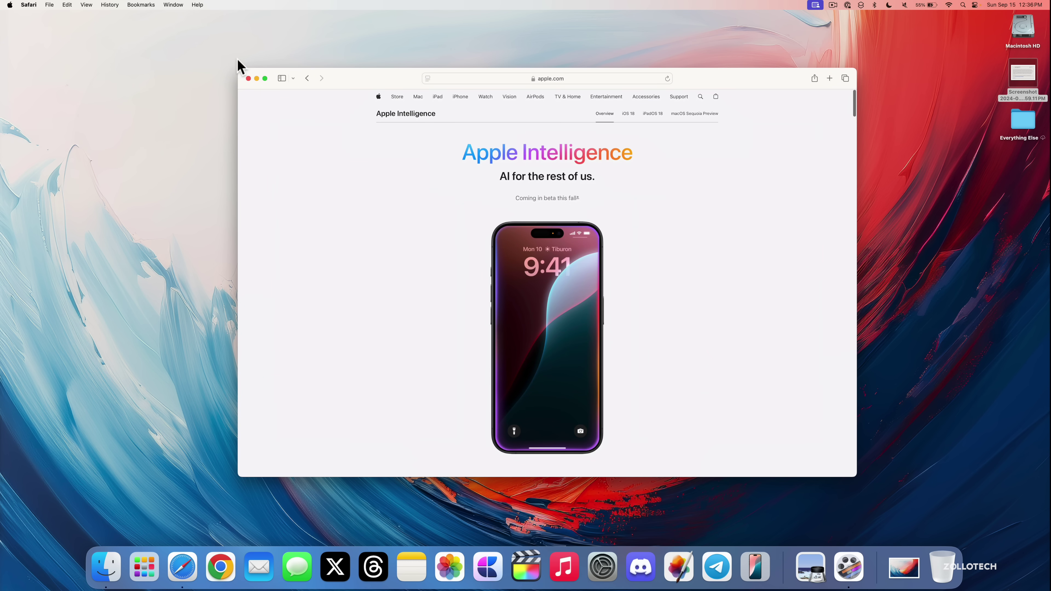
left_click_drag(360, 77, 353, 77)
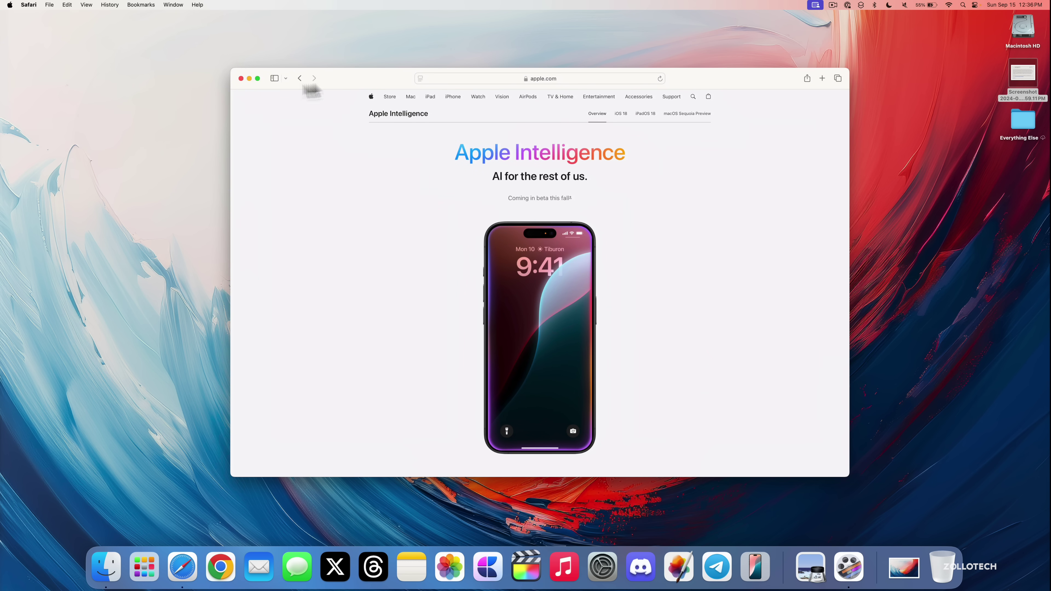
key("cmd+q")
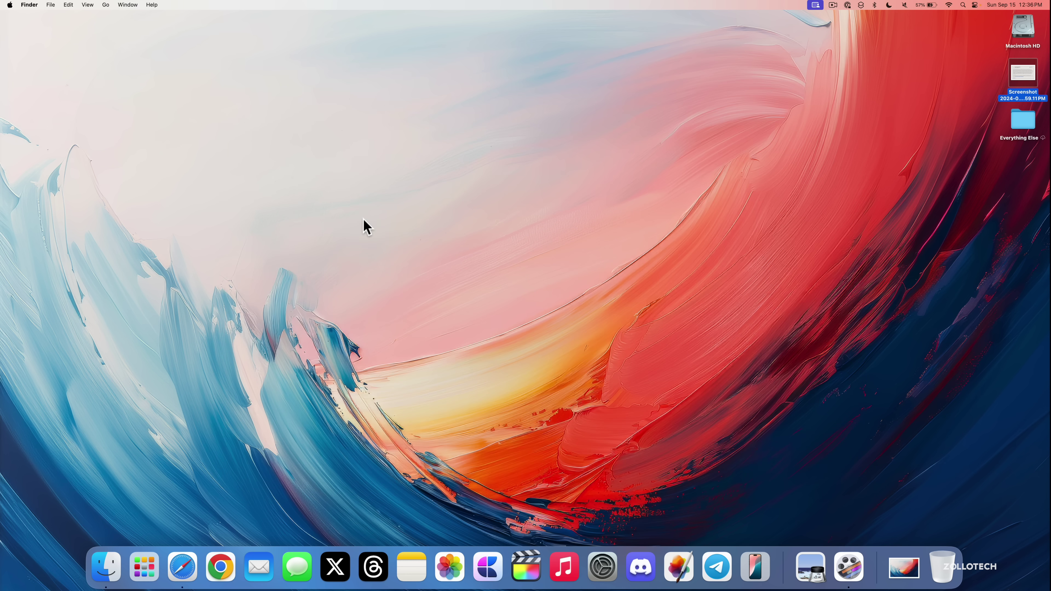
Launch iPhone Mirroring and complete its introduction, allowing notifications from the iPhone
left_click(760, 571)
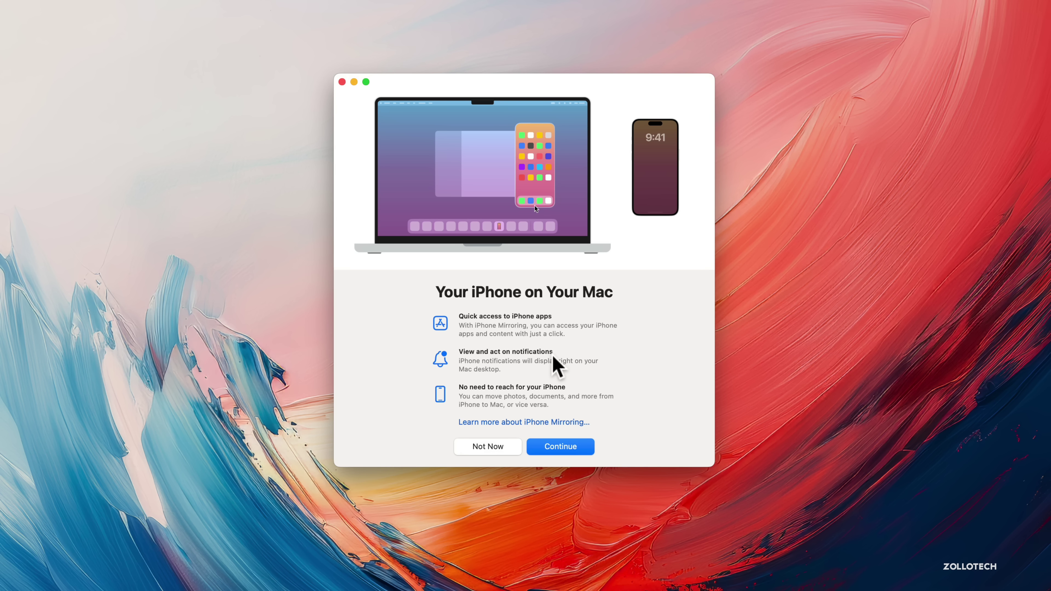
left_click(565, 447)
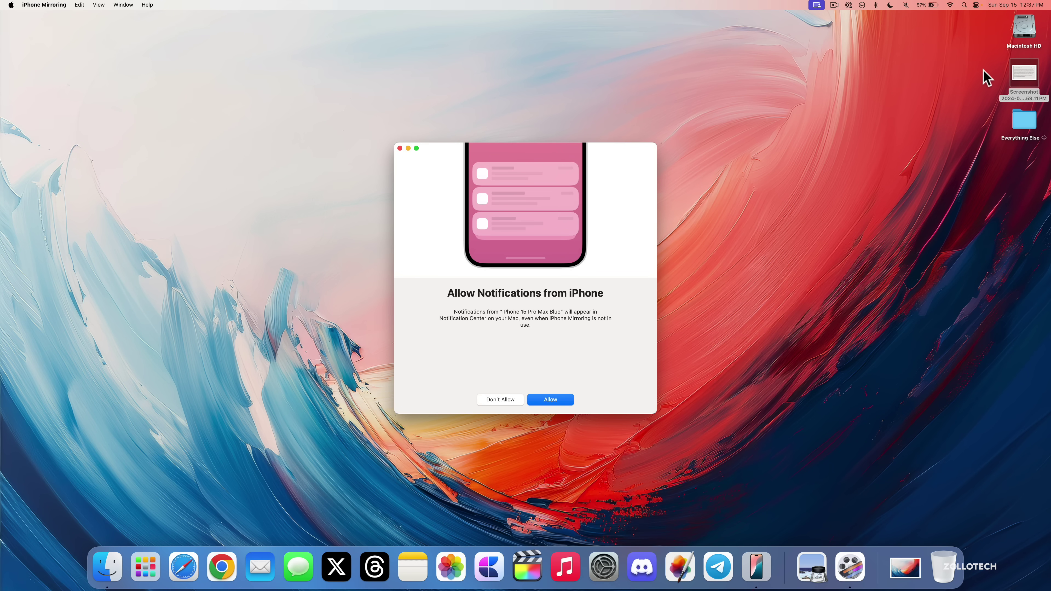
left_click(546, 400)
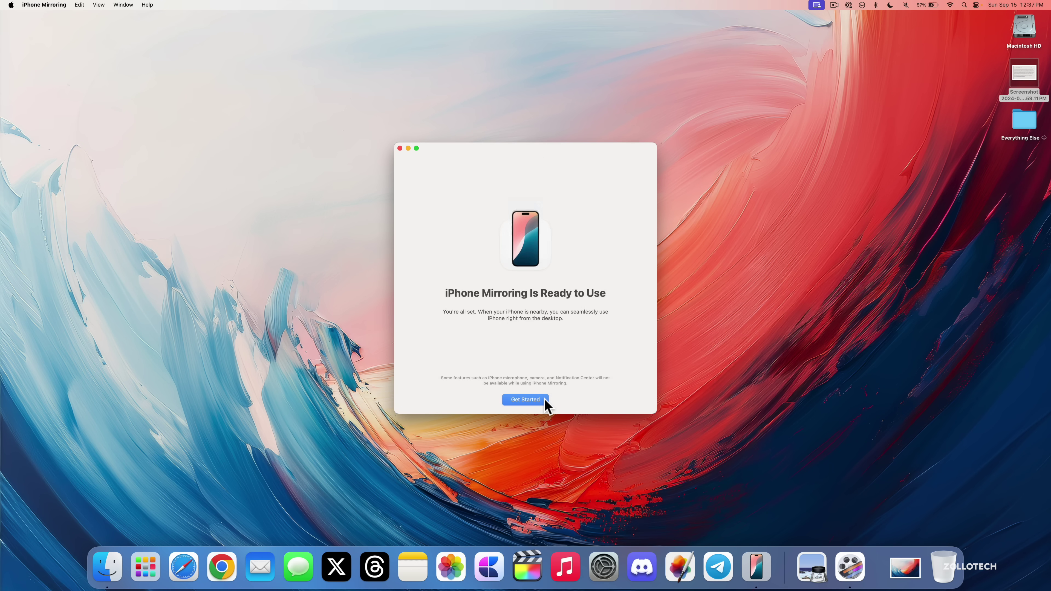
left_click(530, 402)
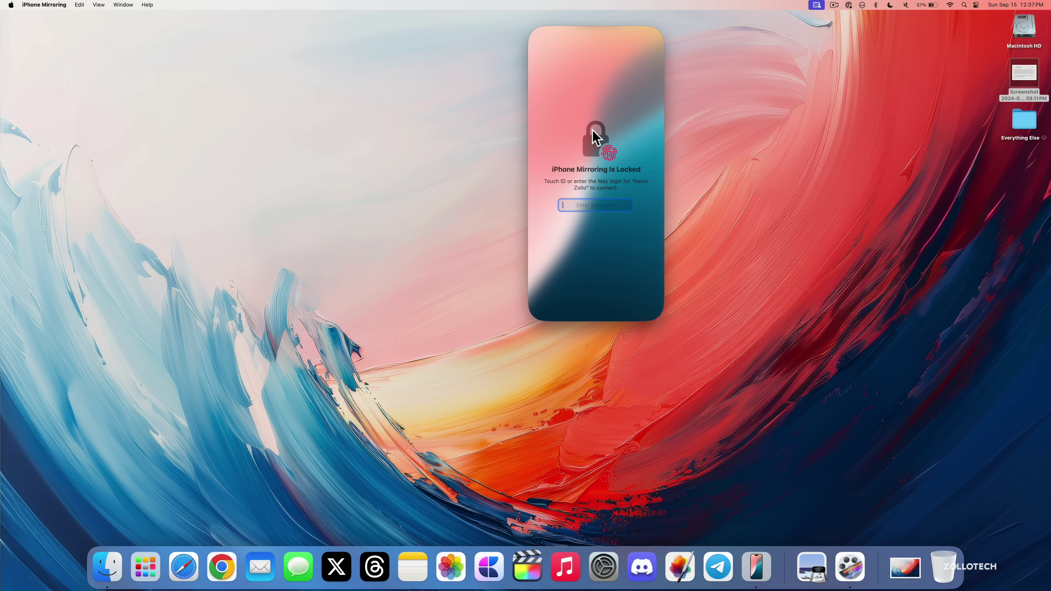
Set iPhone Mirroring to authenticate automatically, confirming with the macOS user password, and reposition the mirrored iPhone window
left_click_drag(610, 29, 501, 135)
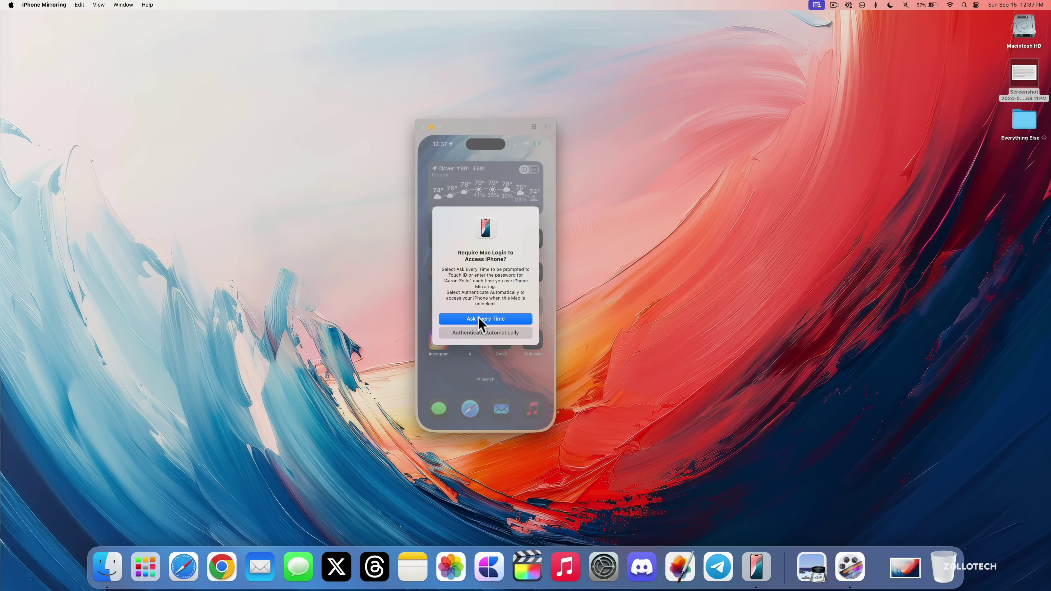
left_click(476, 334)
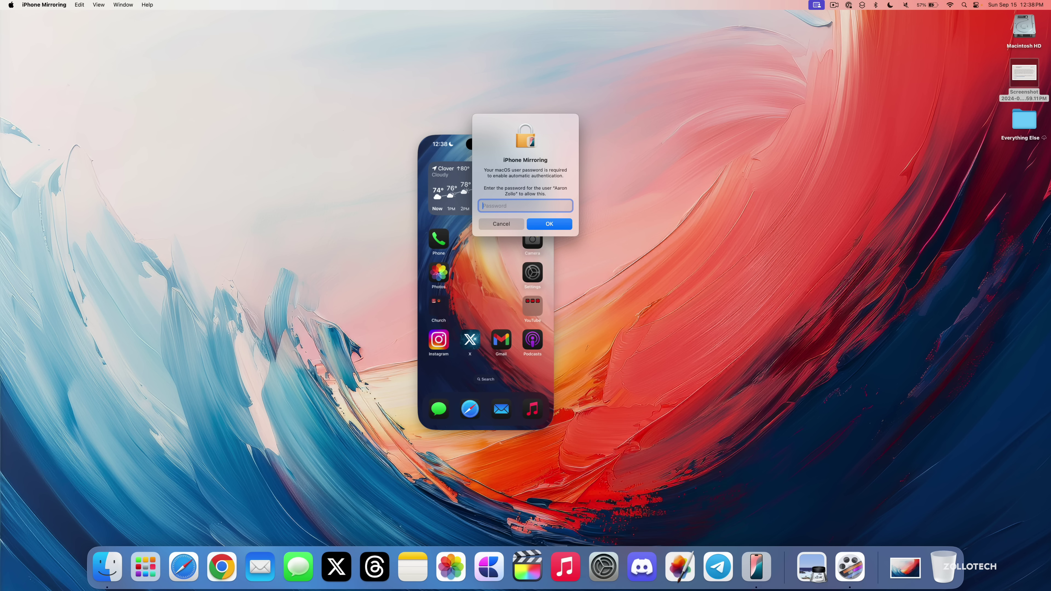
key("Return")
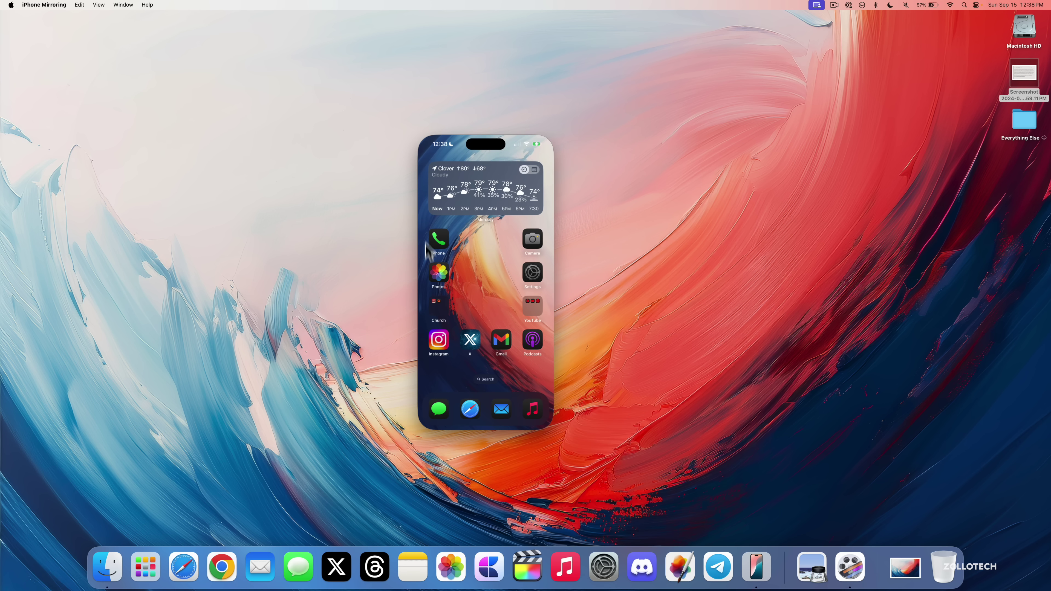
mouse_move(470, 127)
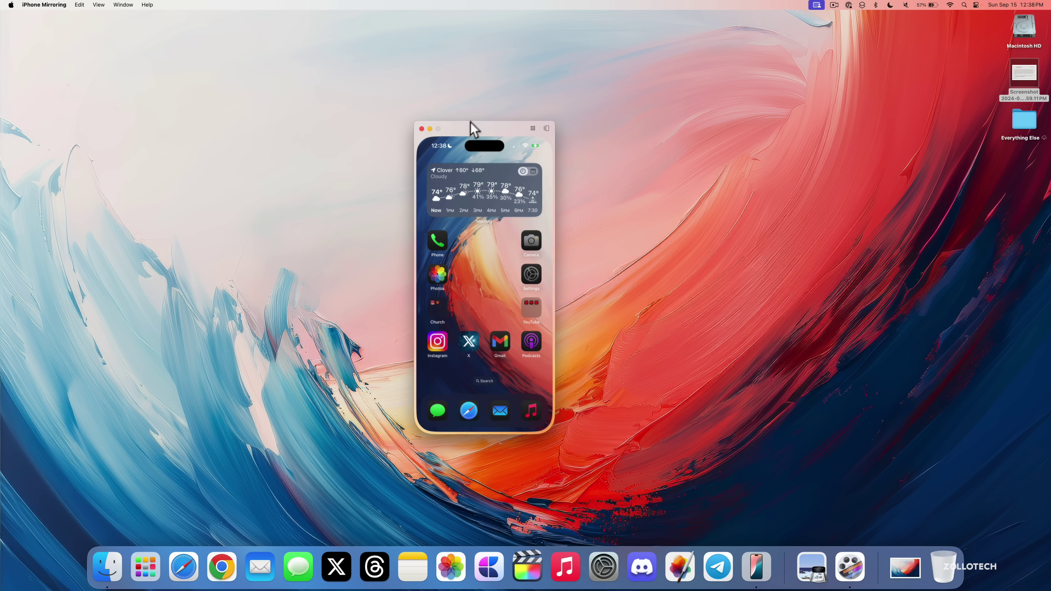
left_click_drag(472, 124, 496, 106)
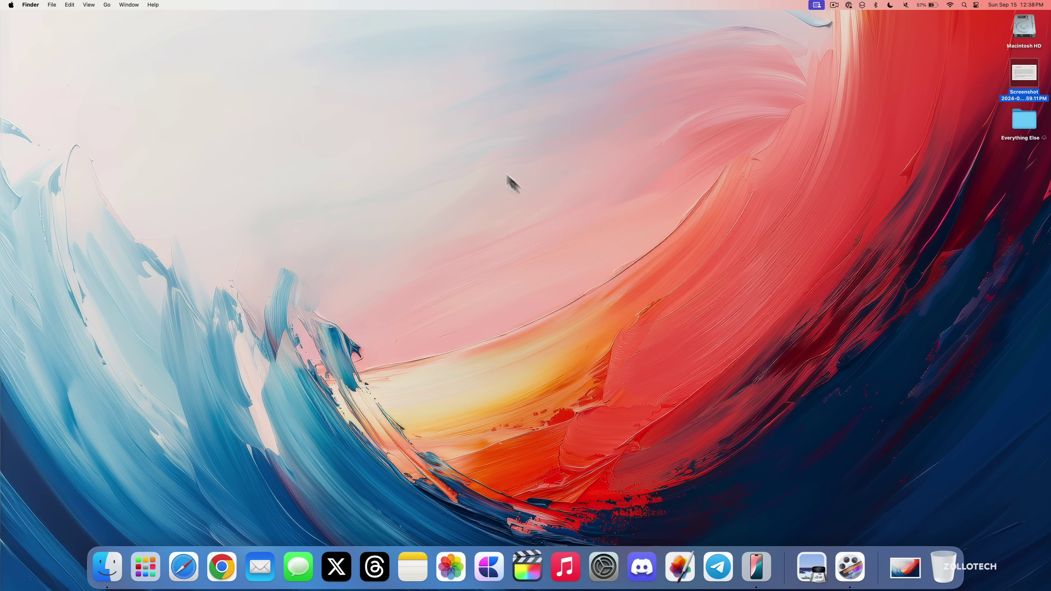
Reopen iPhone Mirroring, view the Music app on the iPhone, and return to browse its Home Screen pages
left_click(758, 567)
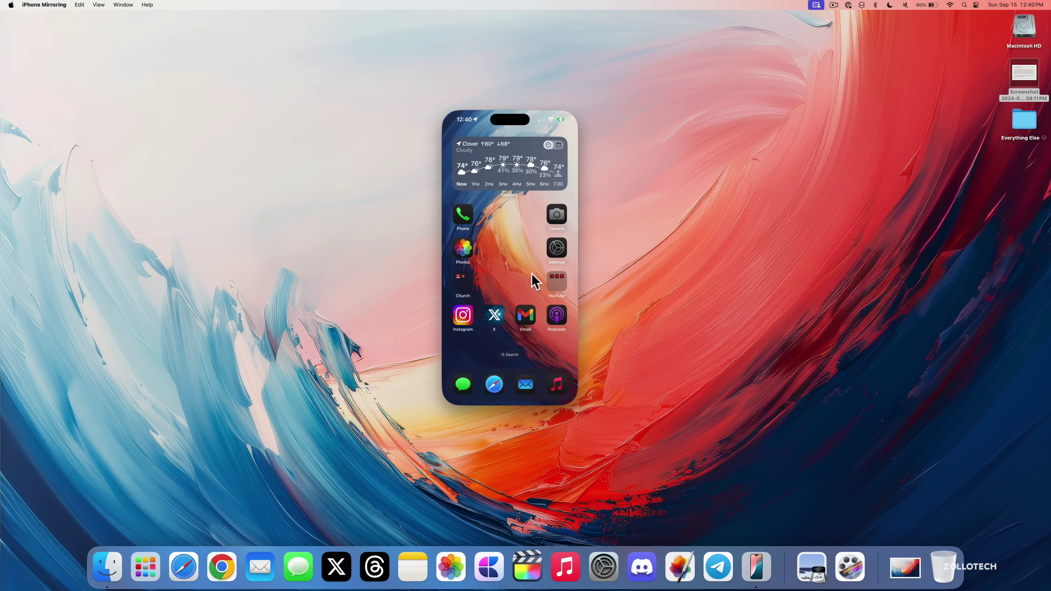
left_click(556, 384)
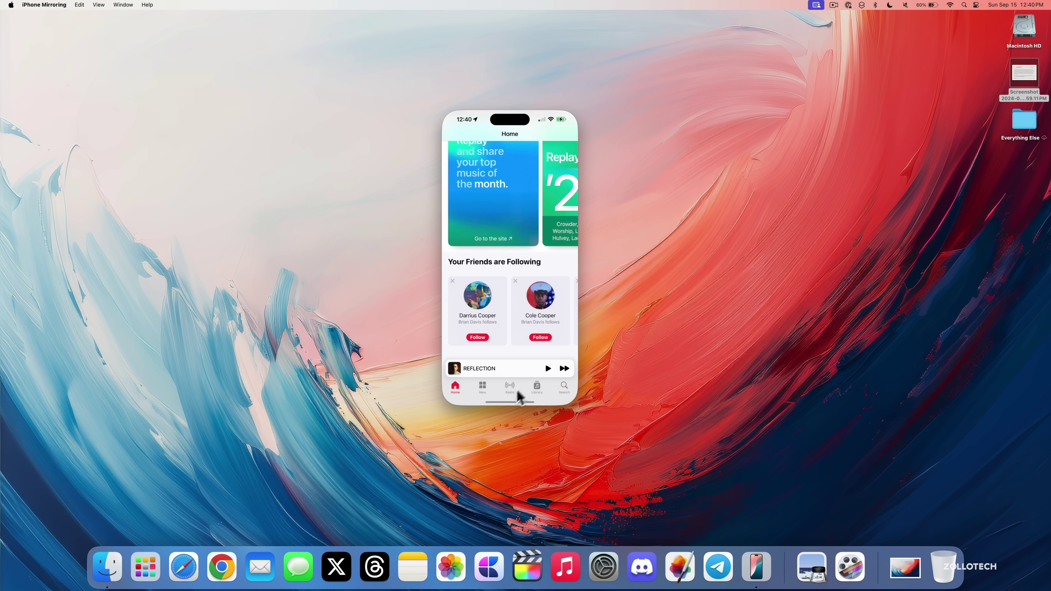
left_click(512, 400)
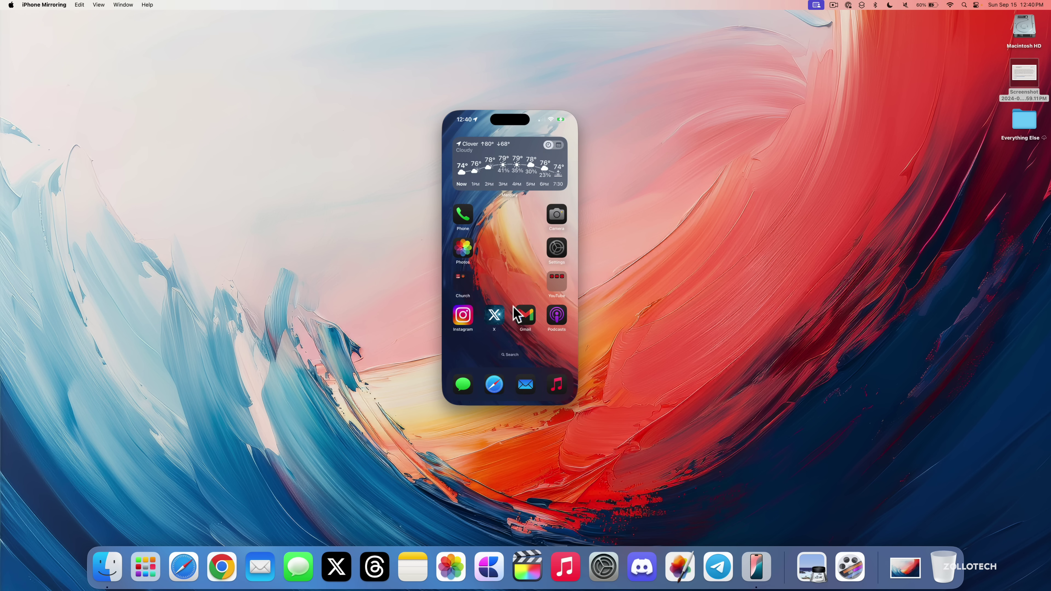
scroll(515, 312, "right", 5)
scroll(515, 313, "left", 5)
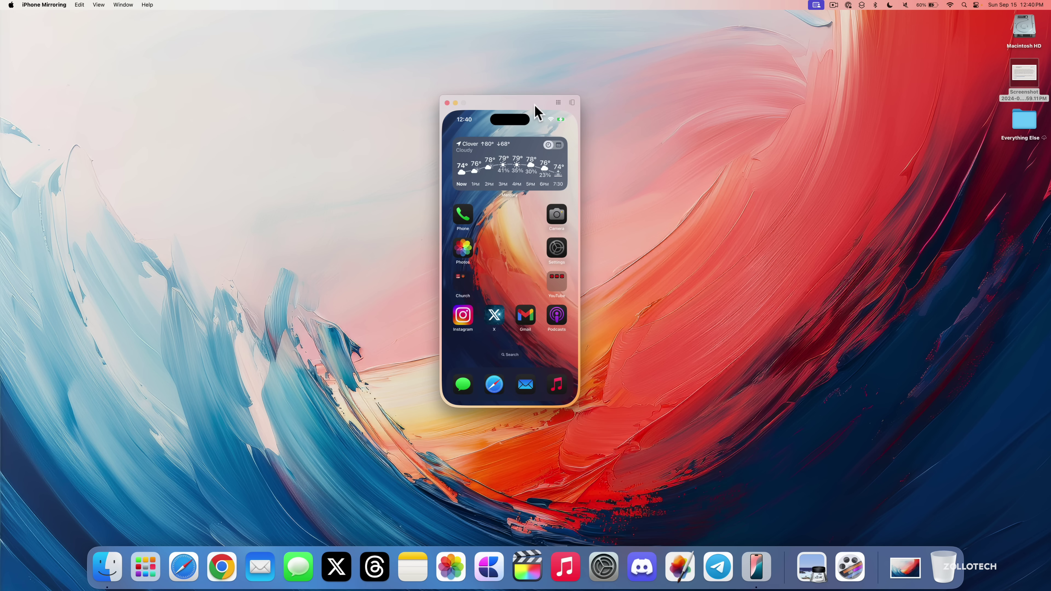
Show the mirrored iPhone's app switcher, open Music again and return to the Home Screen
mouse_move(529, 110)
mouse_move(529, 103)
left_mouse_down()
mouse_move(530, 130)
mouse_move(527, 111)
left_mouse_up()
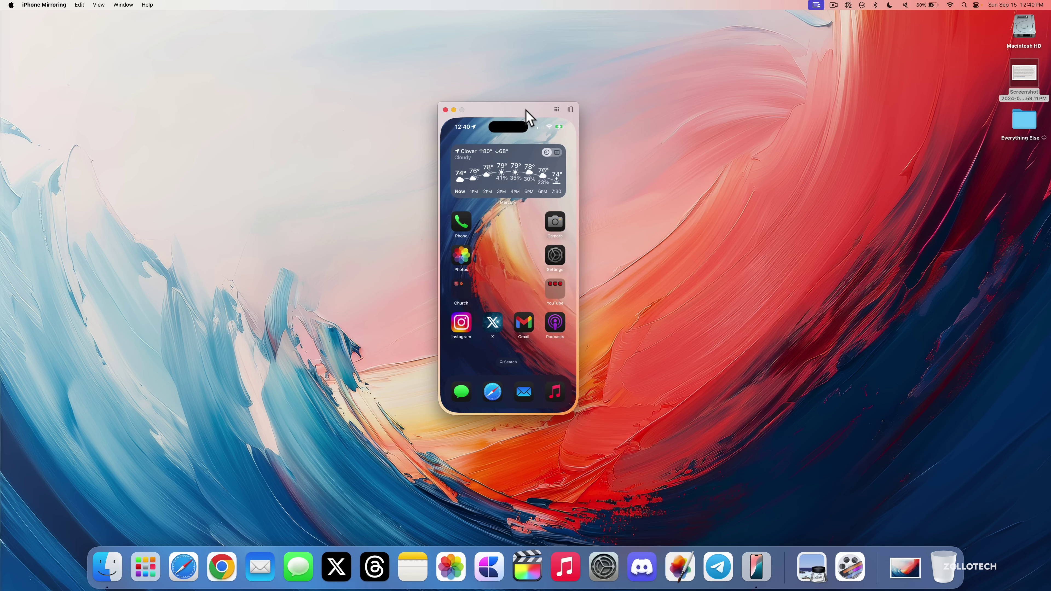
left_click(571, 110)
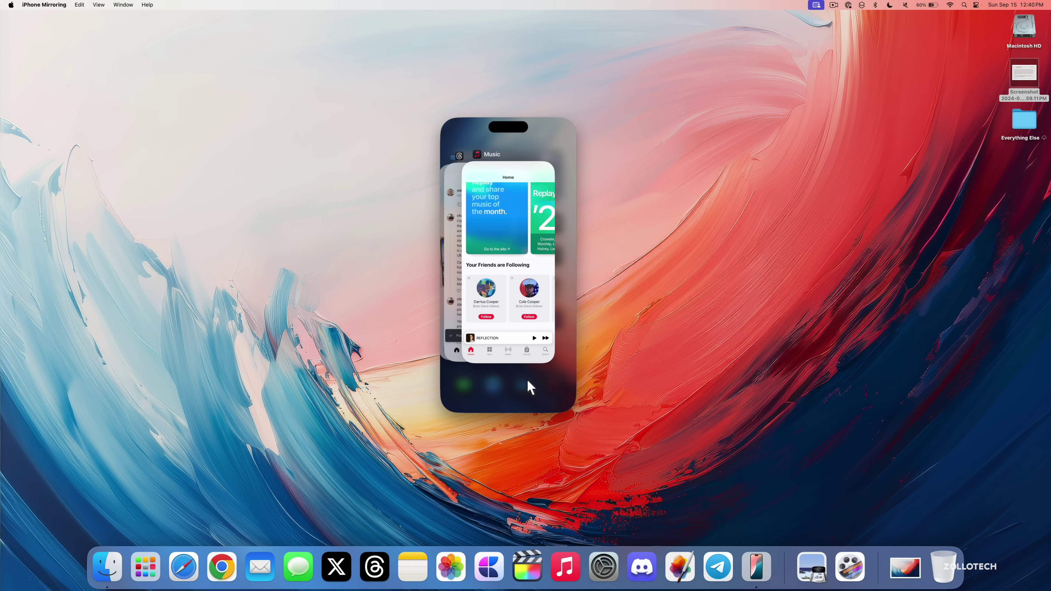
left_click(530, 387)
left_click(555, 395)
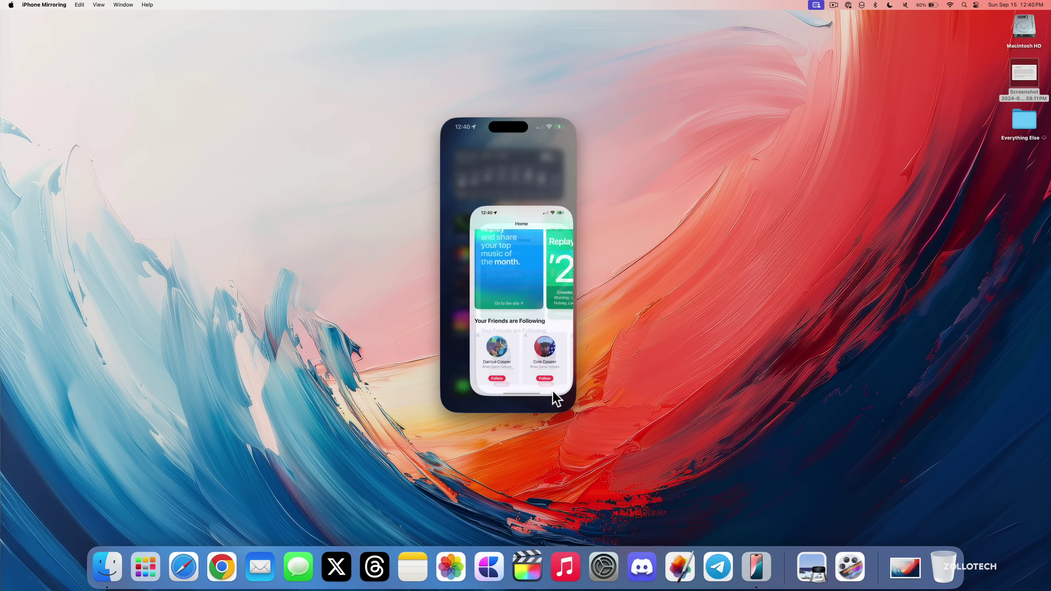
left_click(557, 110)
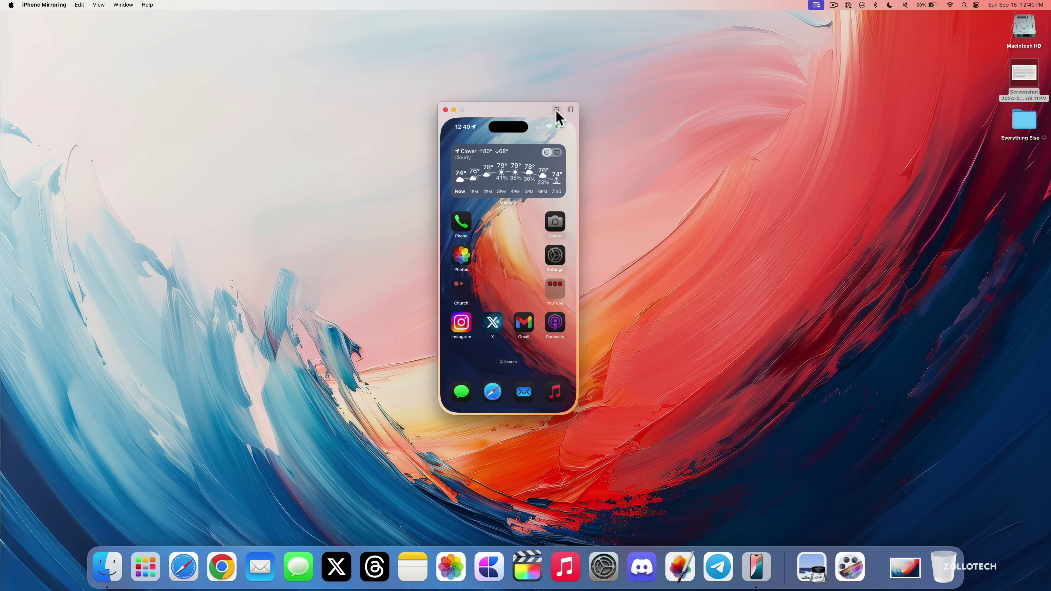
Open the iPhone Mirroring settings and follow their link to the Desktop & Dock settings
left_click(58, 5)
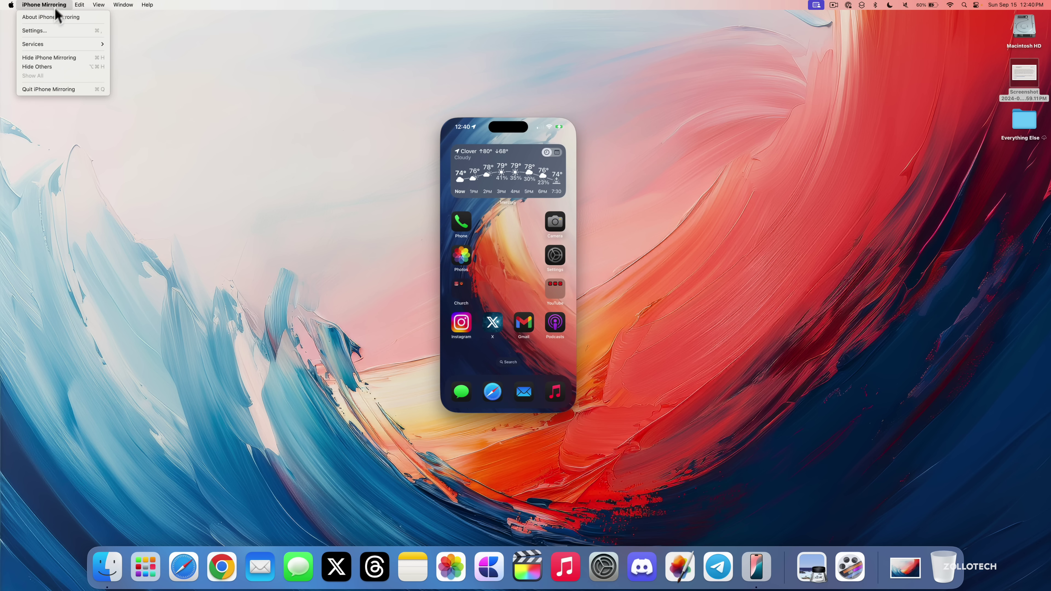
left_click(49, 31)
left_click_drag(434, 229, 477, 230)
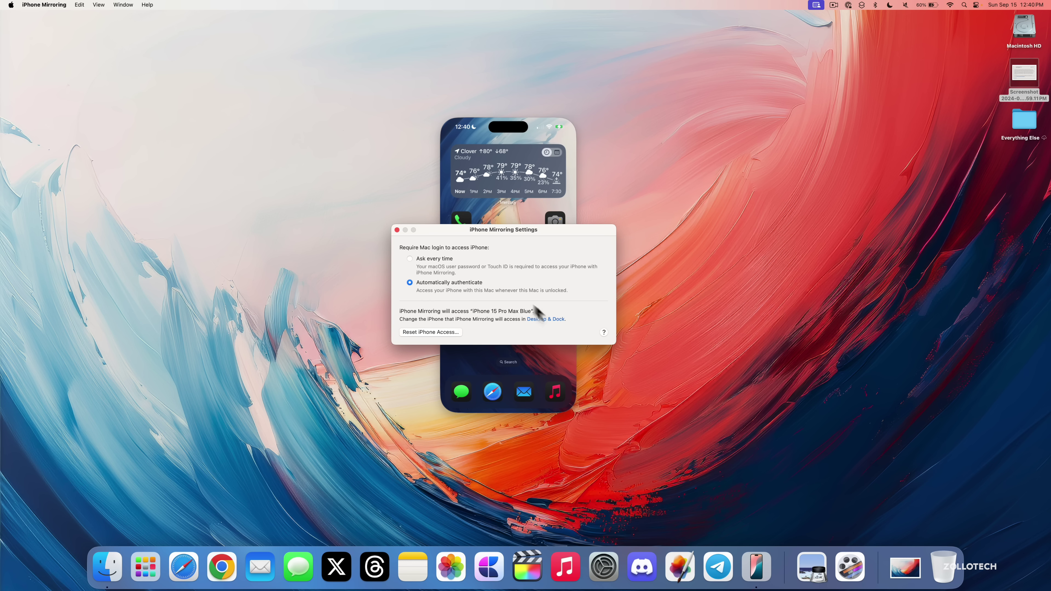
left_click(548, 319)
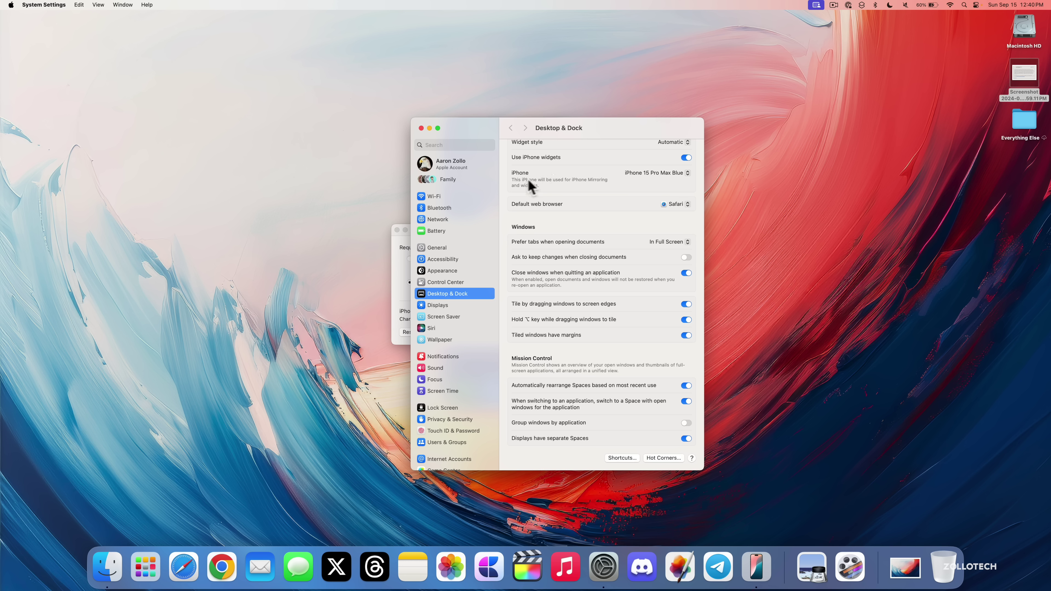
Review the iPhones available for mirroring and widgets, keep iPhone 15 Pro Max Blue, and close both settings windows
left_click(679, 173)
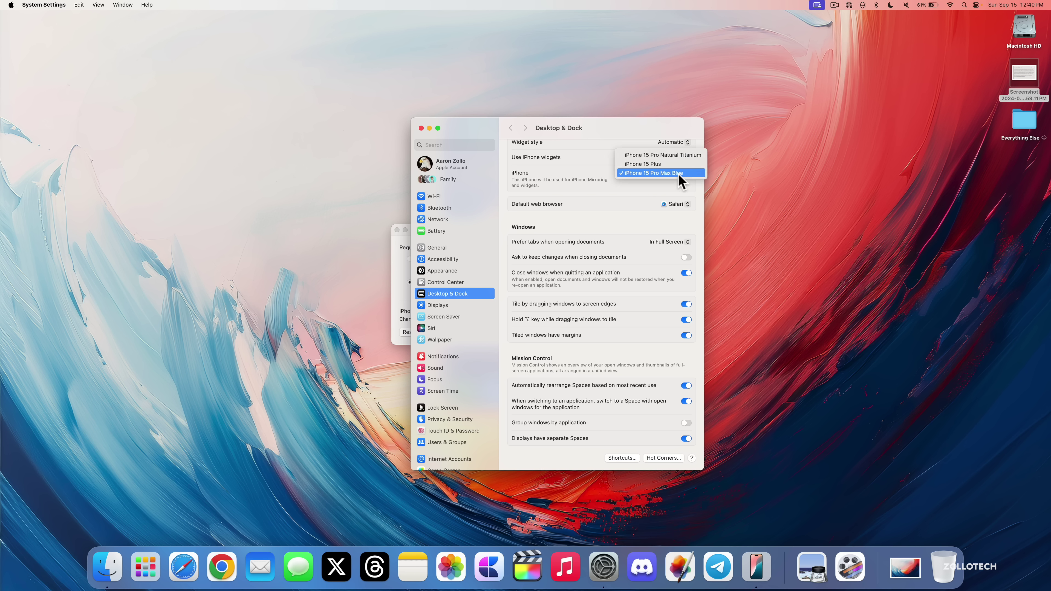
left_click(676, 174)
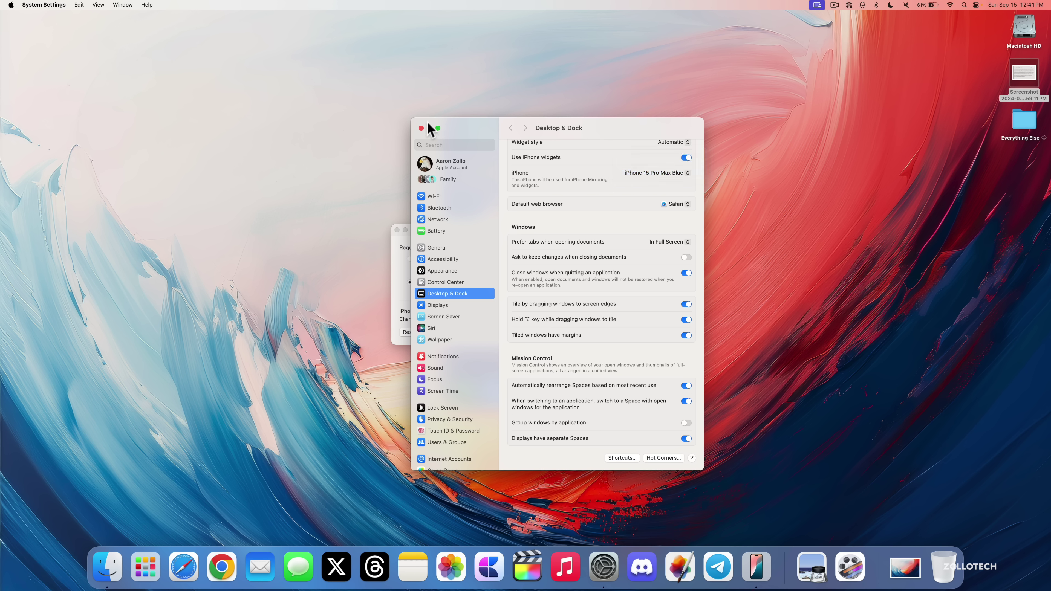
left_click(421, 128)
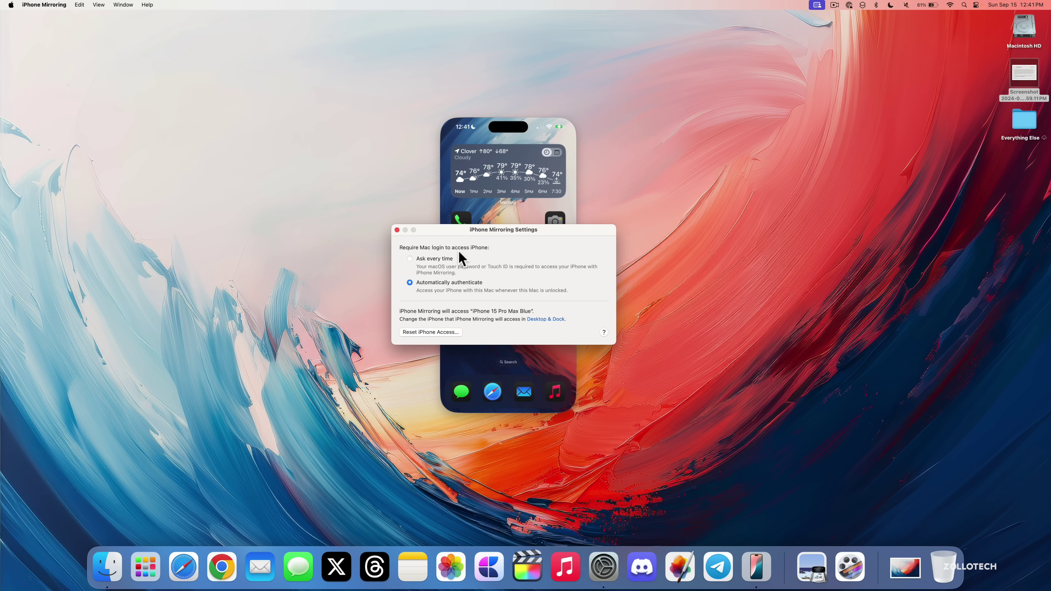
left_click(397, 229)
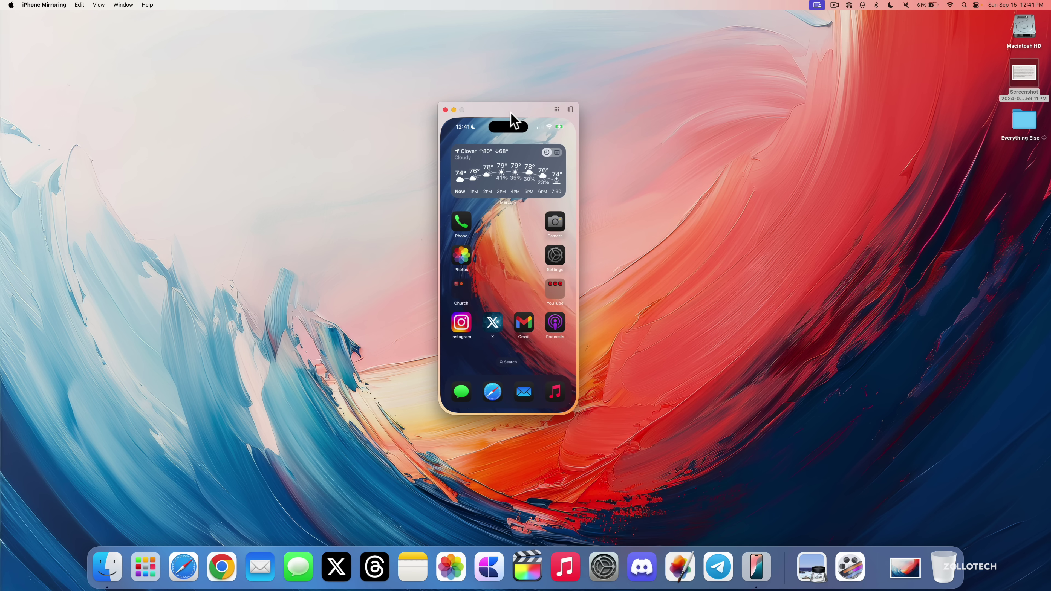
Nudge the mirrored iPhone window slightly and quit iPhone Mirroring
mouse_move(513, 120)
left_mouse_down()
mouse_move(530, 117)
mouse_move(517, 118)
left_mouse_up()
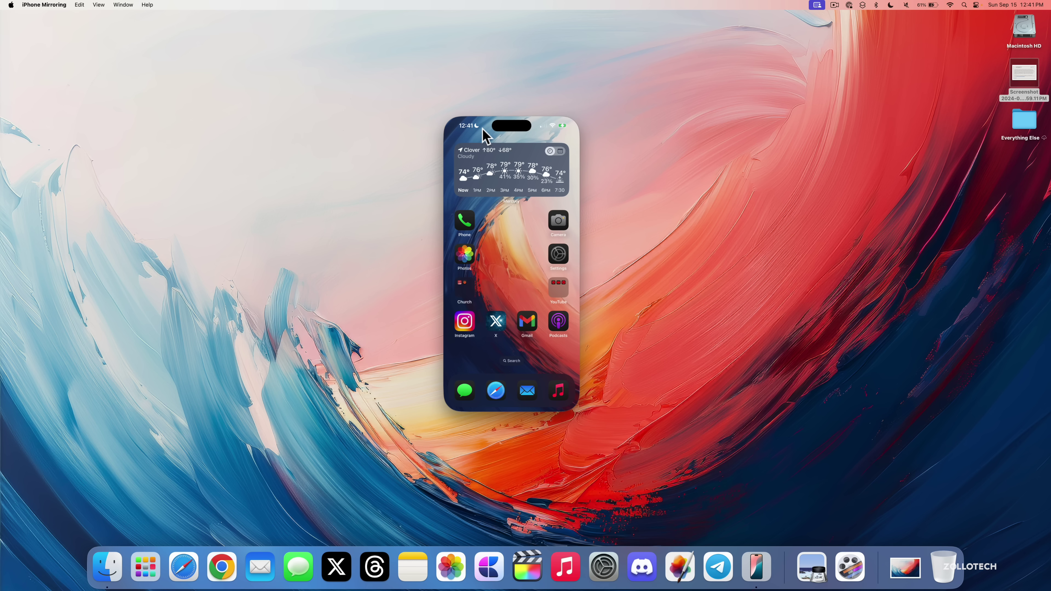
key("super+q")
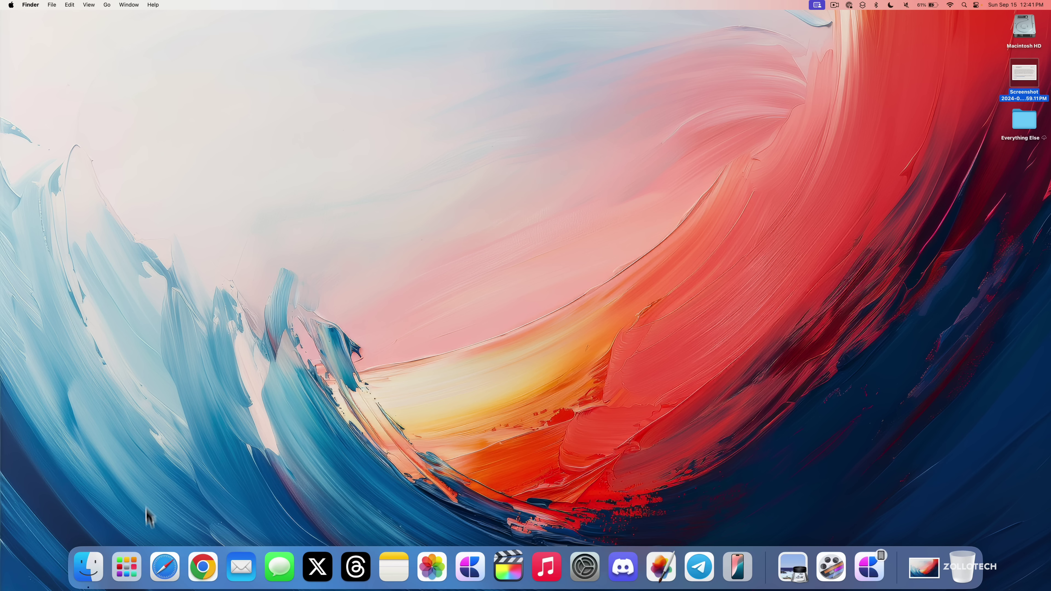
Switch to Safari and load the Apple website from the favorites
left_click(164, 567)
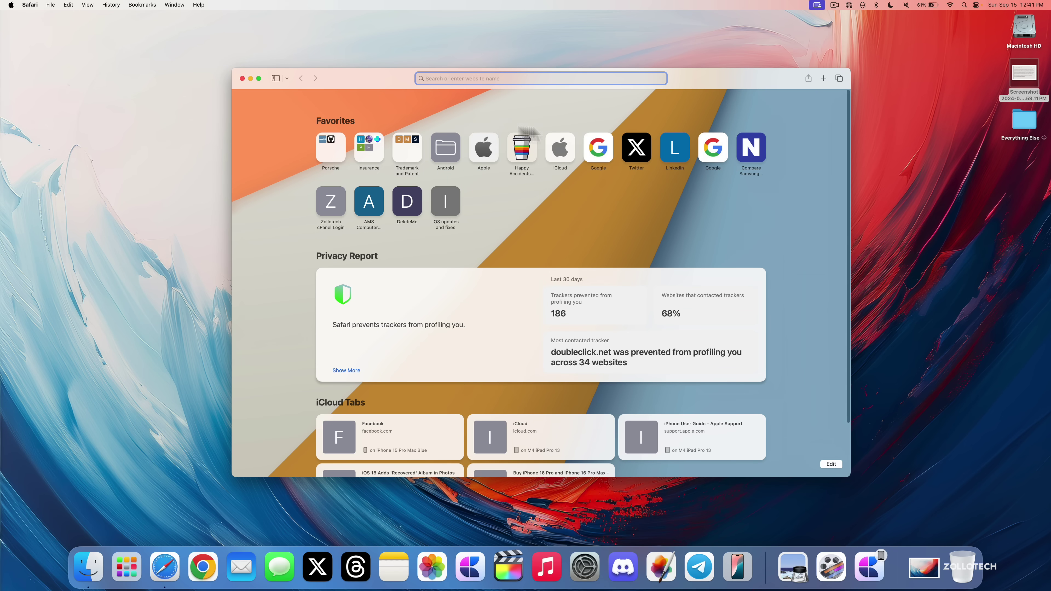
left_click(484, 151)
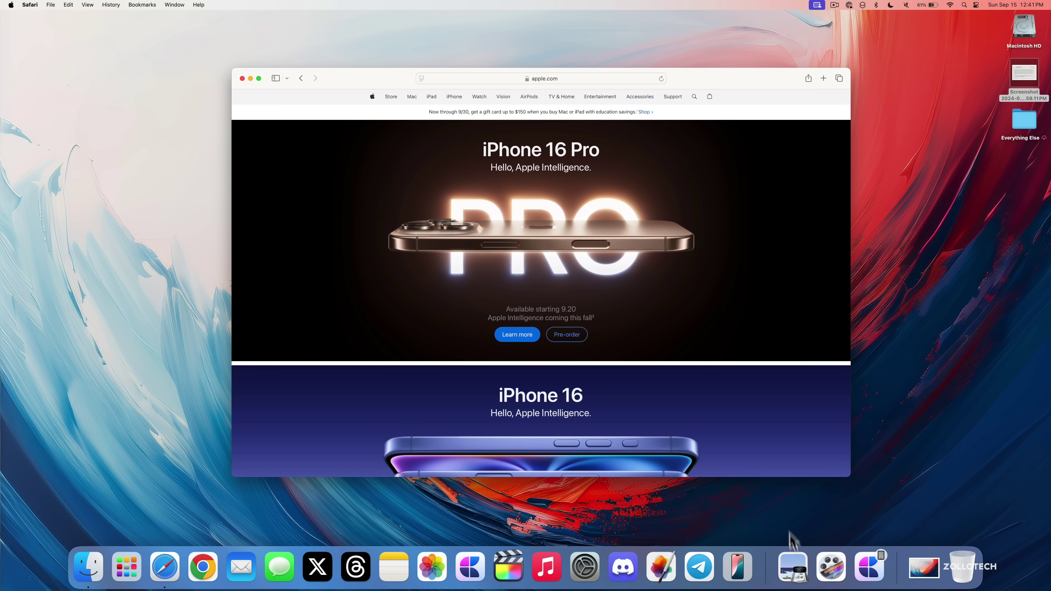
Open Music and tile it in the right half of the desktop with Safari in the left half
left_click(546, 566)
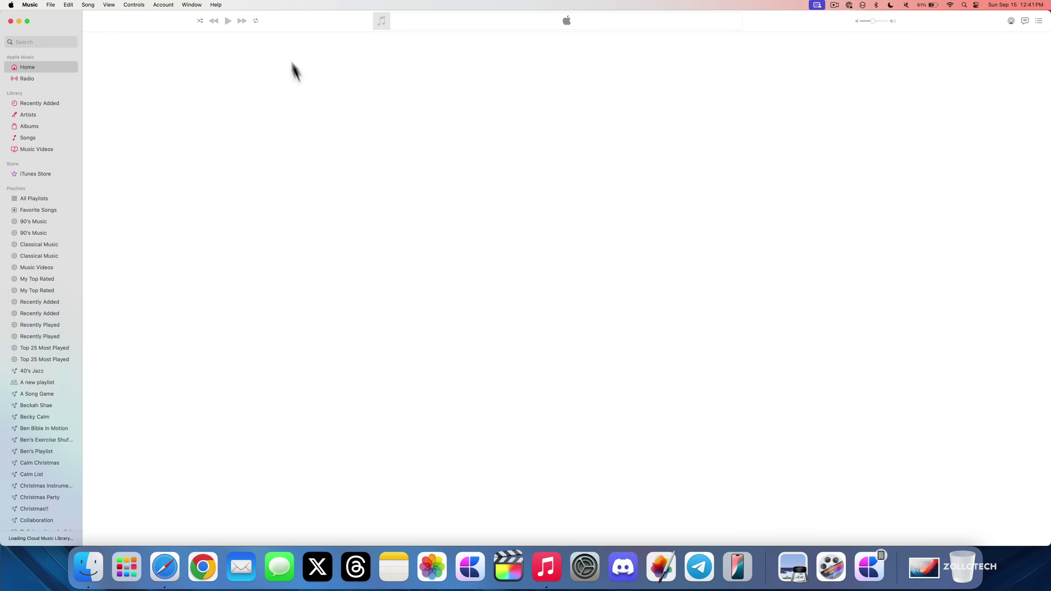
left_click_drag(321, 29, 1050, 143)
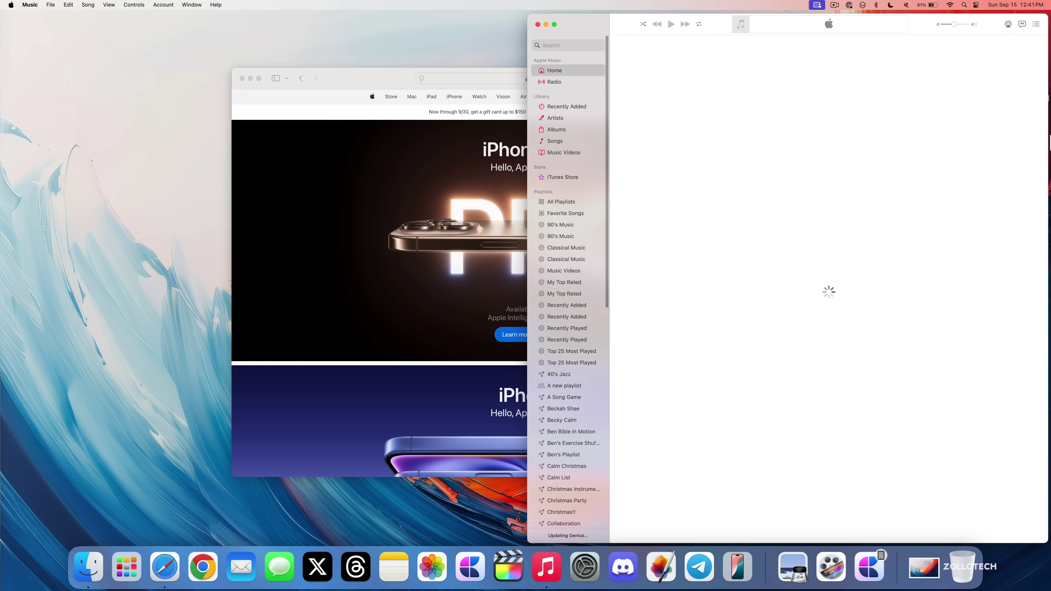
left_click_drag(369, 82, 3, 99)
left_click_drag(1, 96, 2, 96)
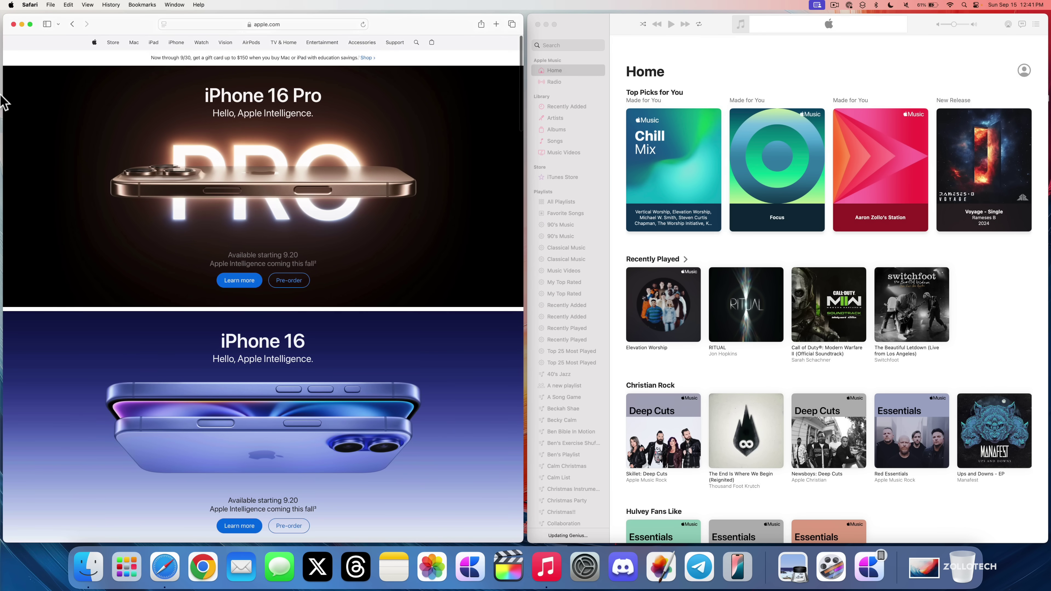
Rearrange the windows with Music's tiling options so Music fills the left half and Safari the upper-right quarter
left_click(558, 25)
mouse_move(555, 24)
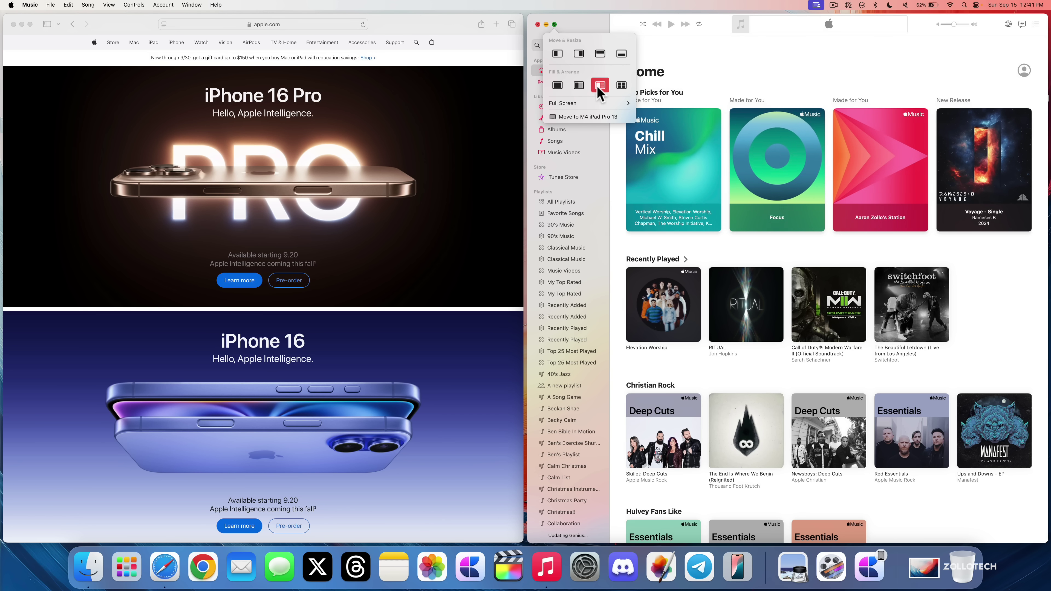
left_click(582, 87)
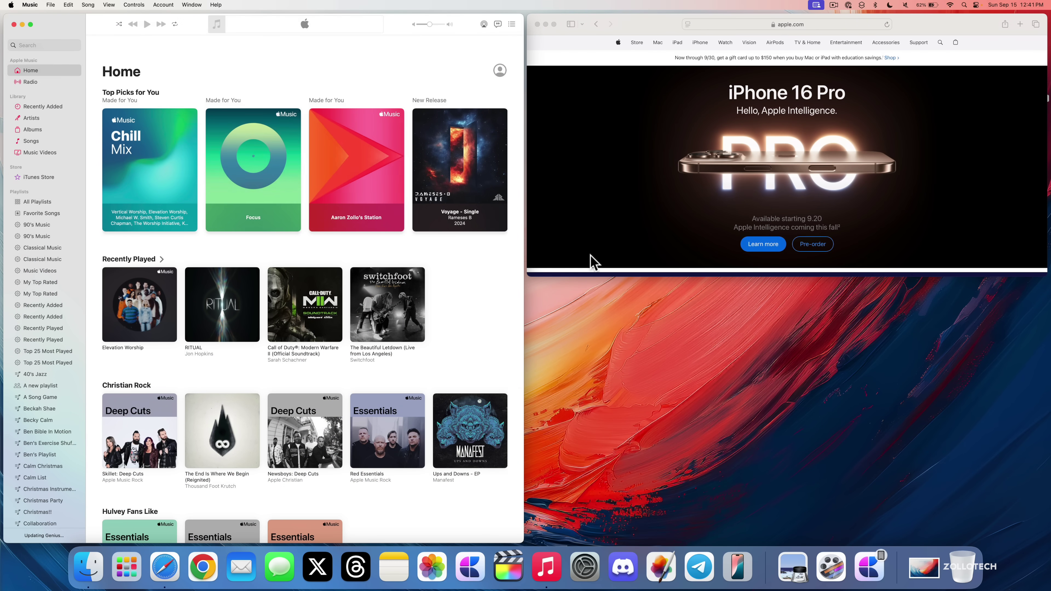
Open System Settings, arrange it with Music and Safari in a quarters layout, and close System Settings
left_click(583, 571)
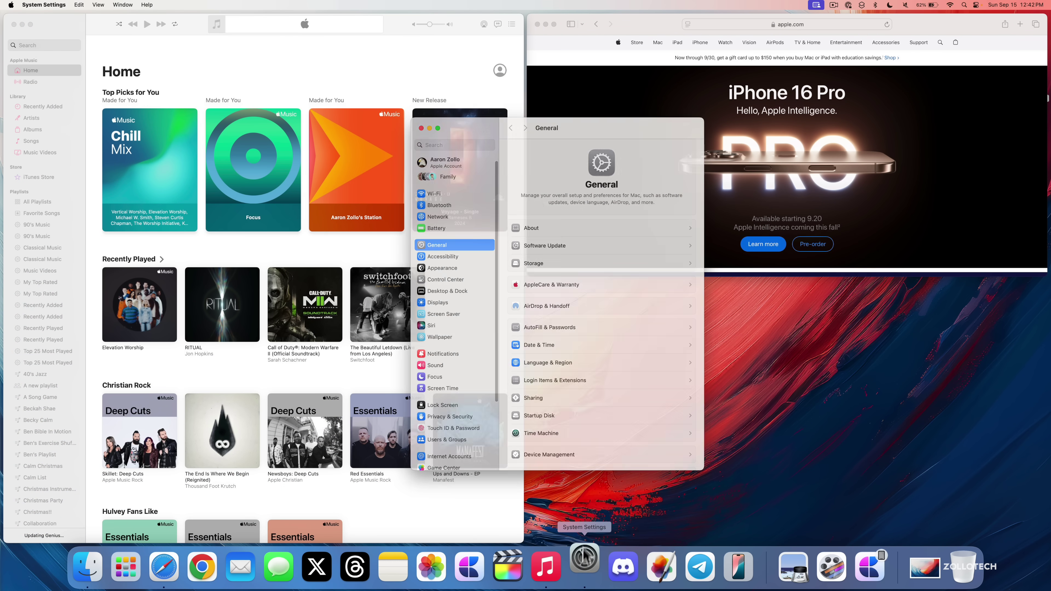
left_click_drag(456, 129, 1031, 397)
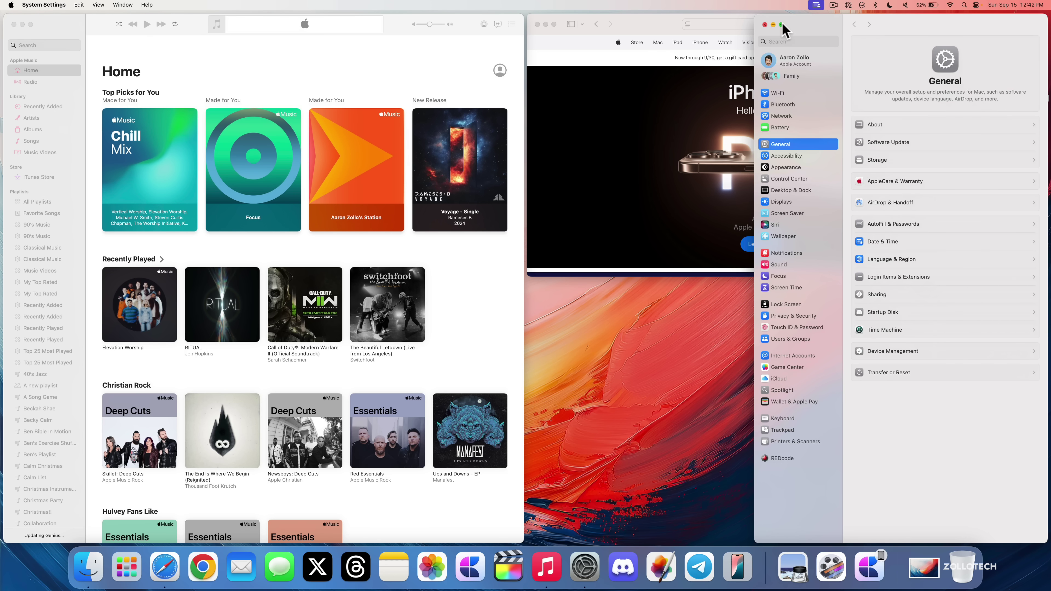
mouse_move(782, 24)
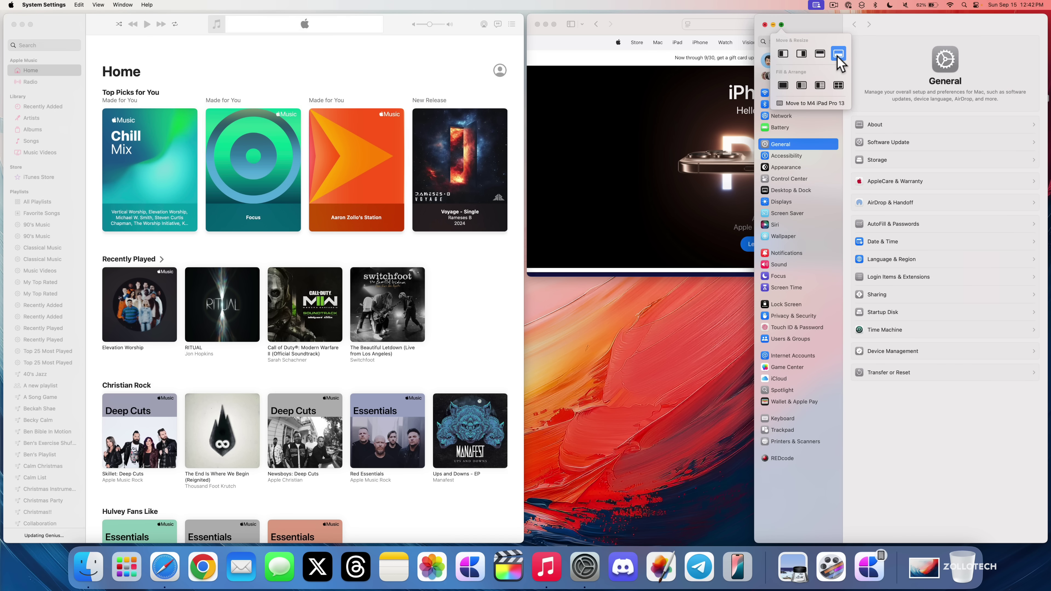
left_click(839, 86)
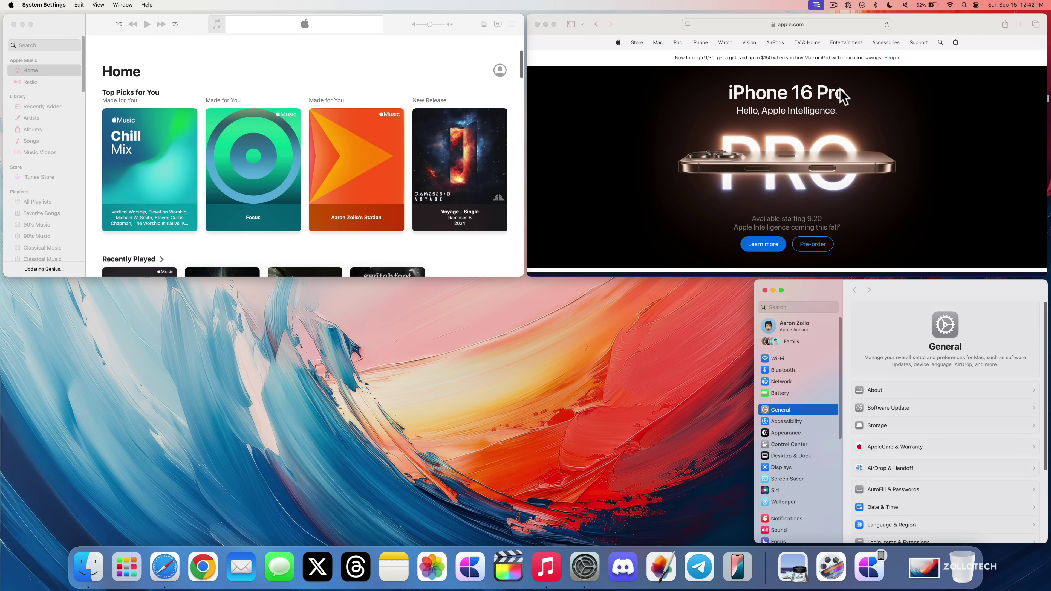
left_click(765, 291)
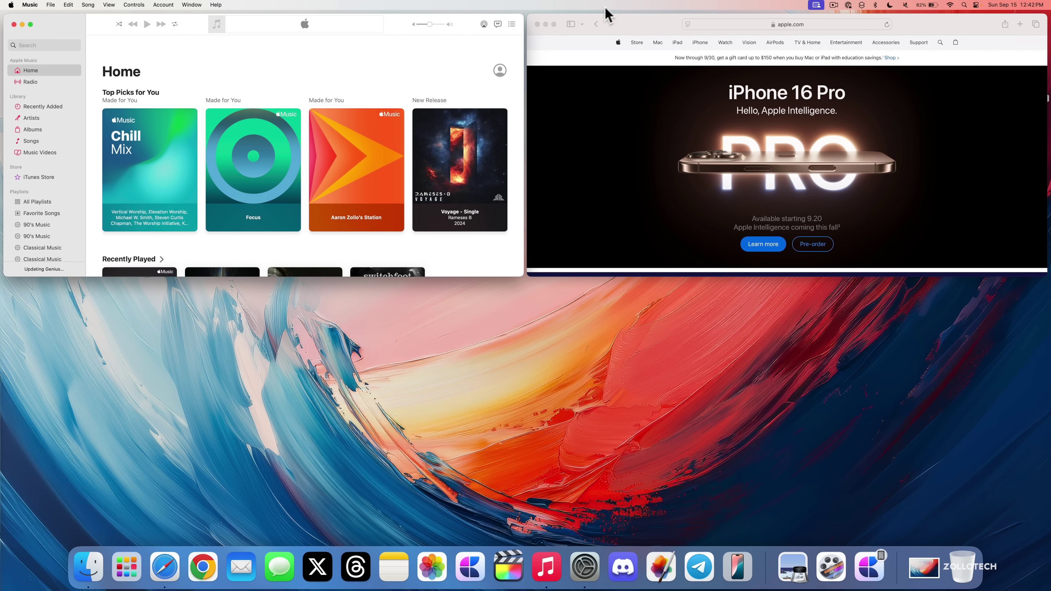
Tile Safari in the right half and Music in the left half of the desktop, and quit Music
left_click_drag(638, 32, 1050, 270)
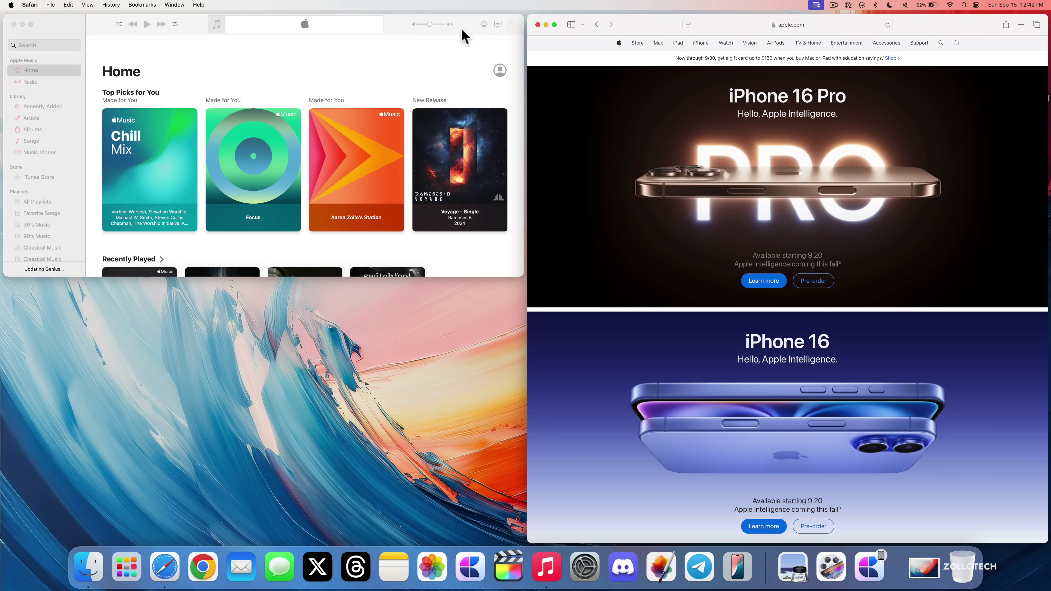
left_click_drag(464, 37, 0, 248)
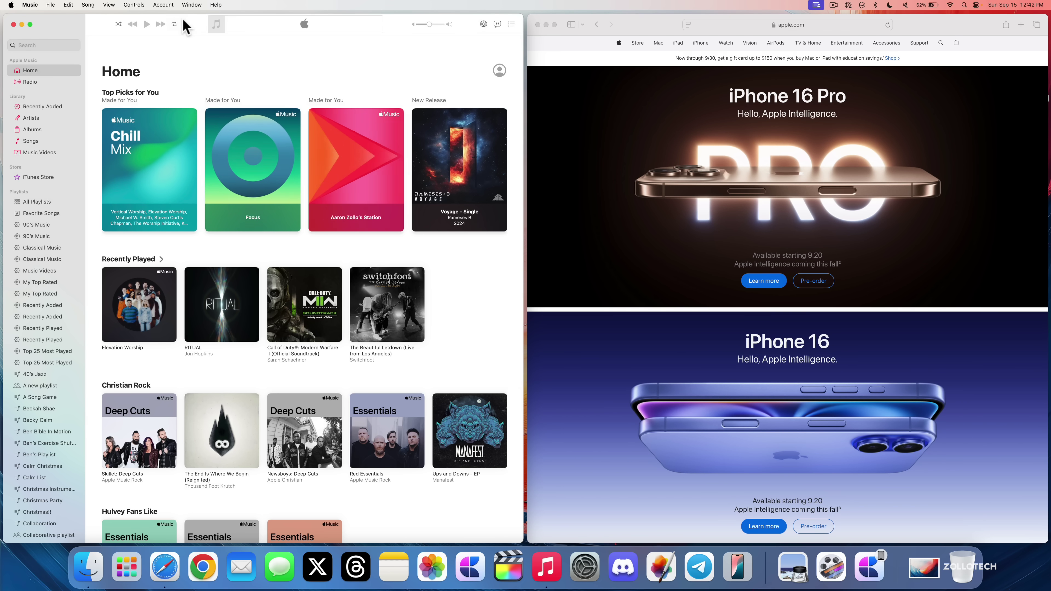
left_click_drag(188, 27, 5, 63)
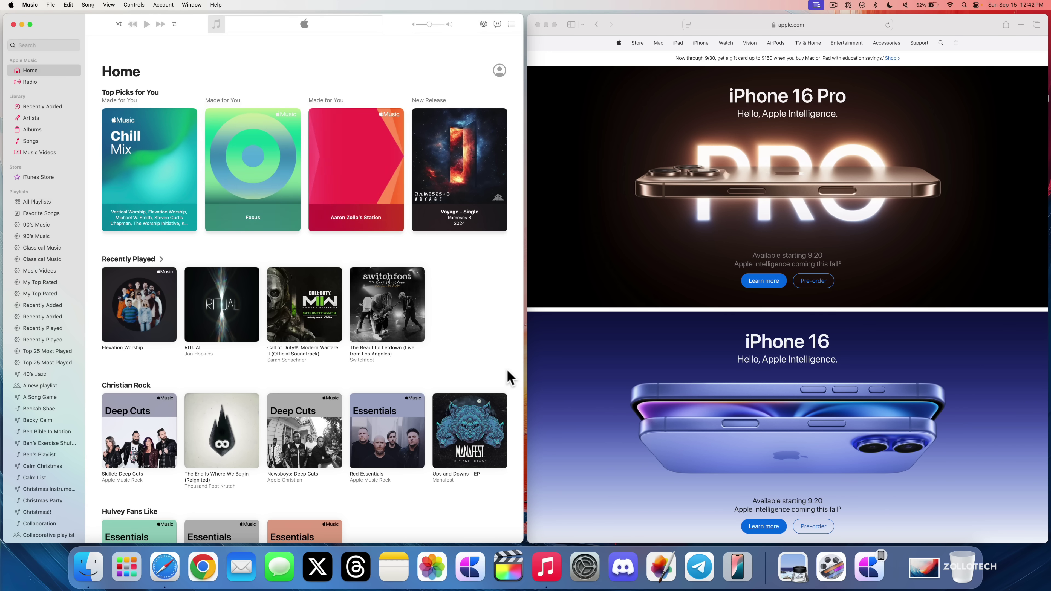
key("super+q")
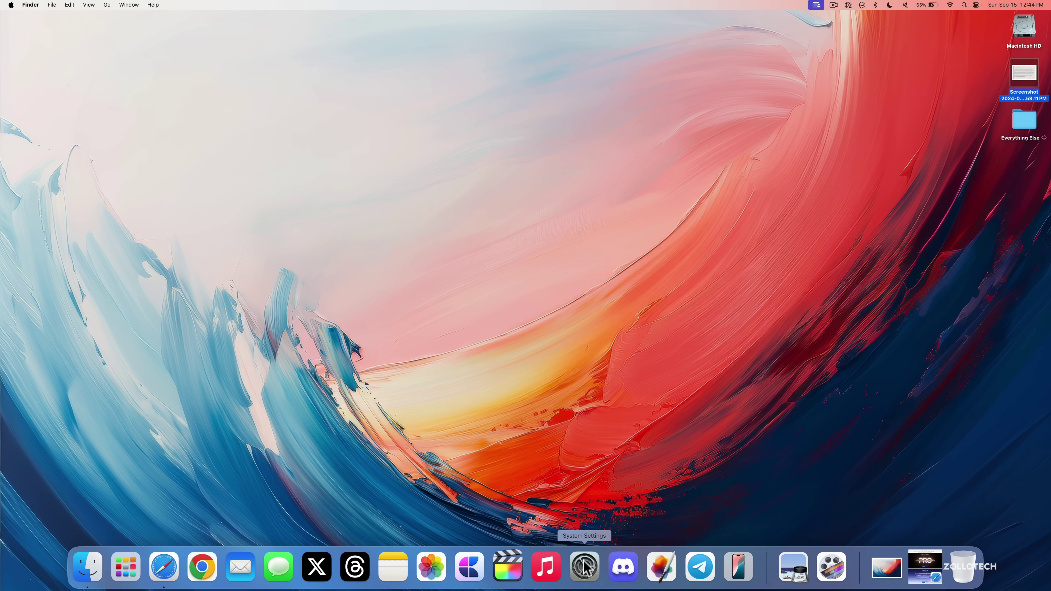
Open the Wallpaper page of System Settings and apply the Sequoia dynamic wallpaper
left_click(585, 566)
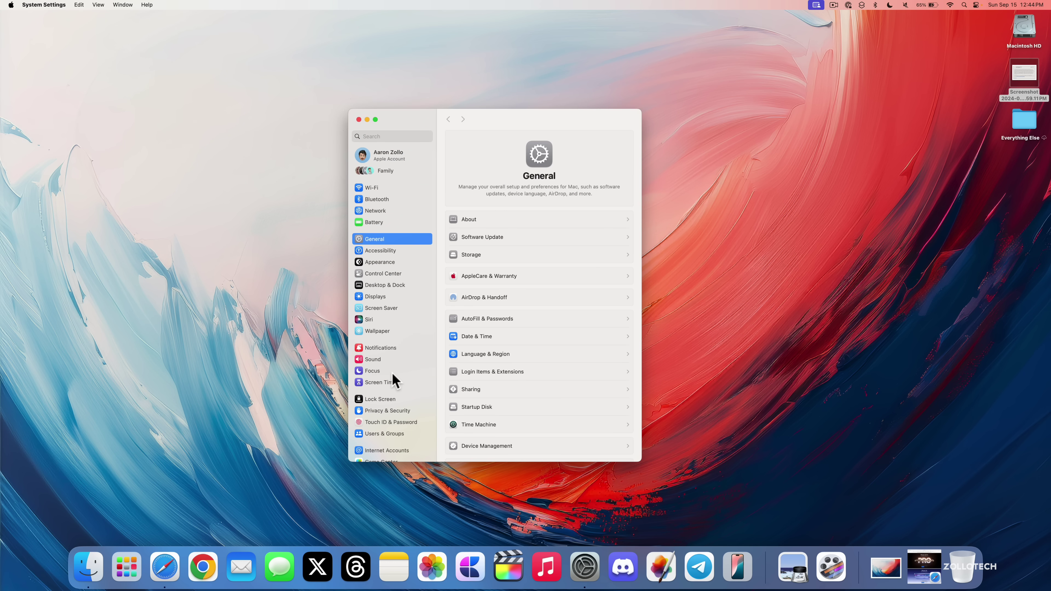
left_click(378, 331)
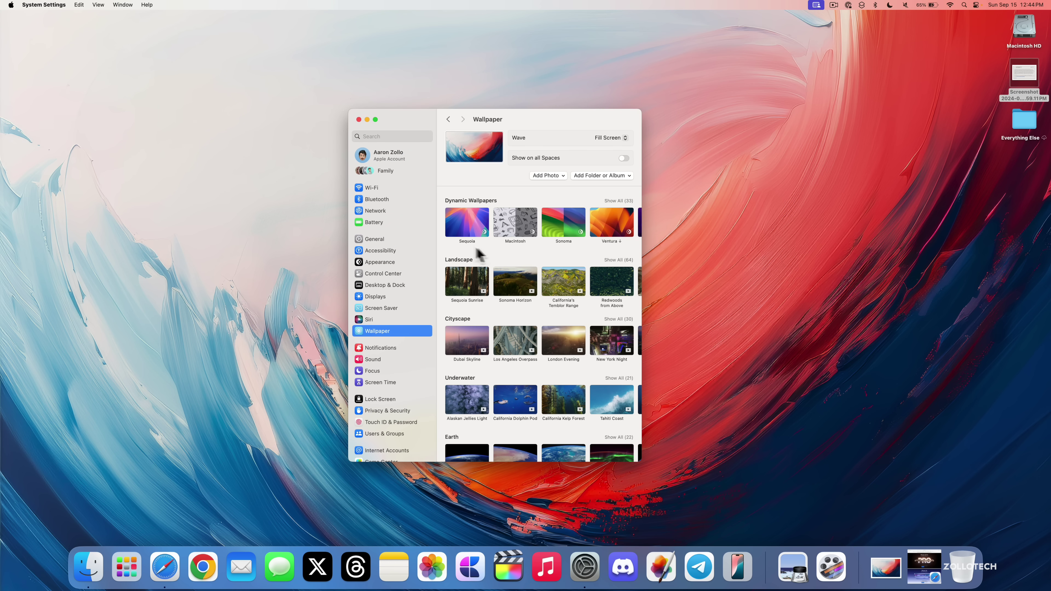
left_click(467, 225)
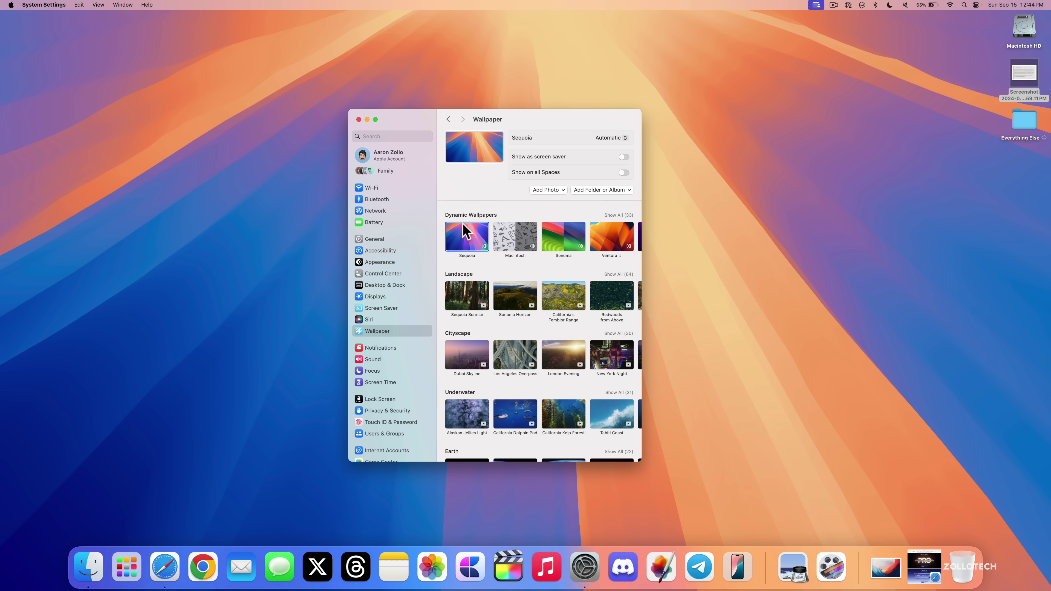
View the Sequoia wallpaper on the lock screen, and try its Dark variant before returning it to Automatic
key("ctrl+super+q")
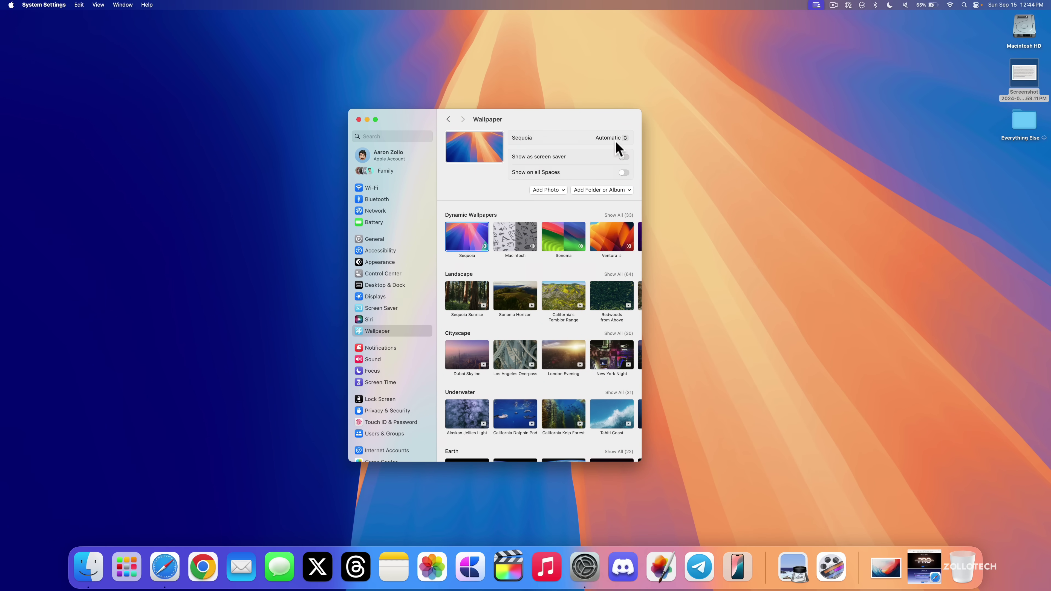
left_click(607, 156)
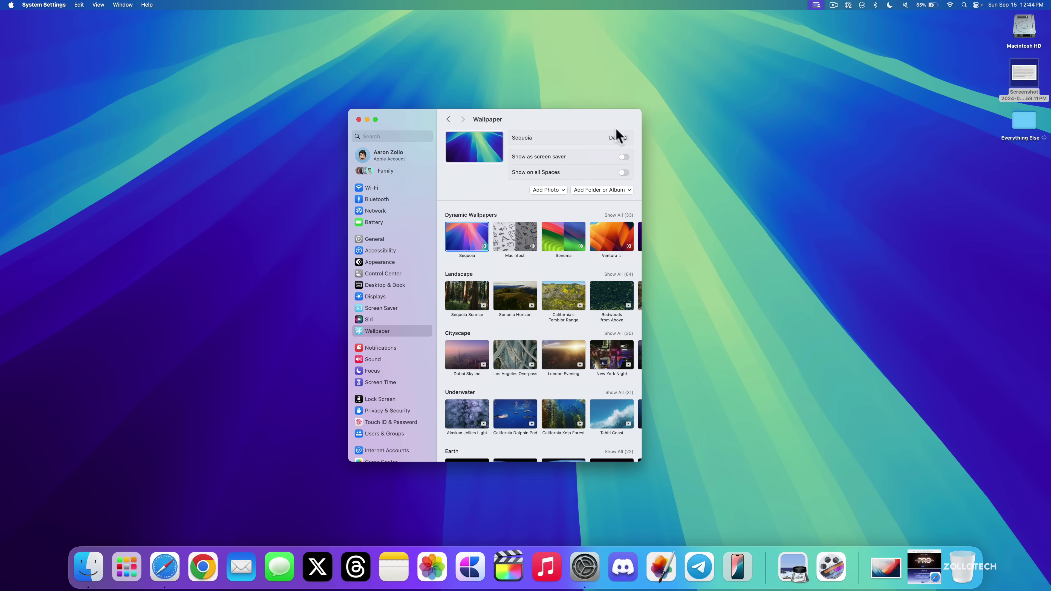
left_click(619, 120)
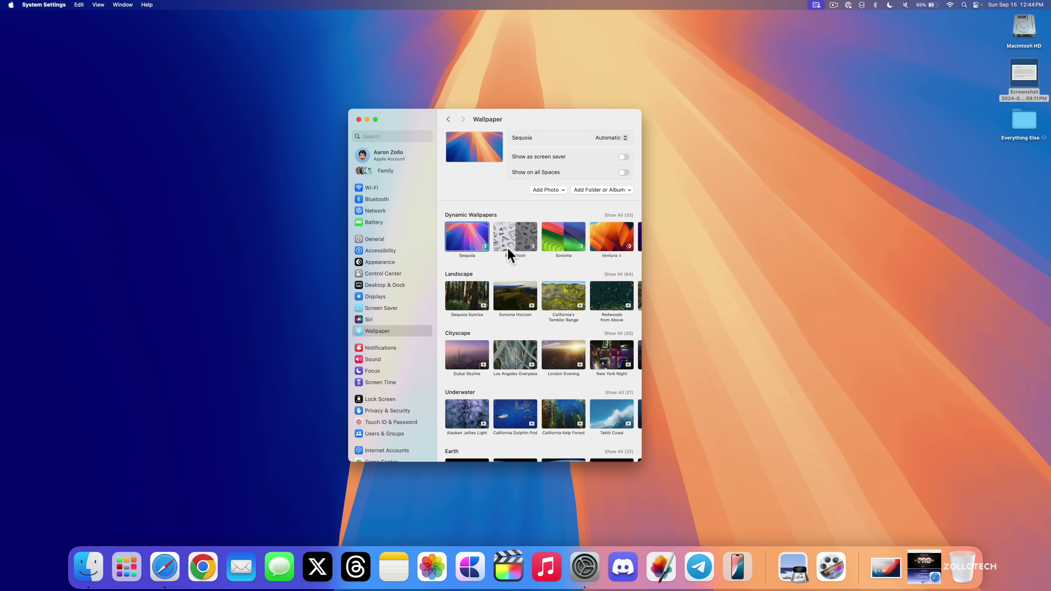
Apply the Macintosh dynamic wallpaper and set its color to Accent
left_click(509, 247)
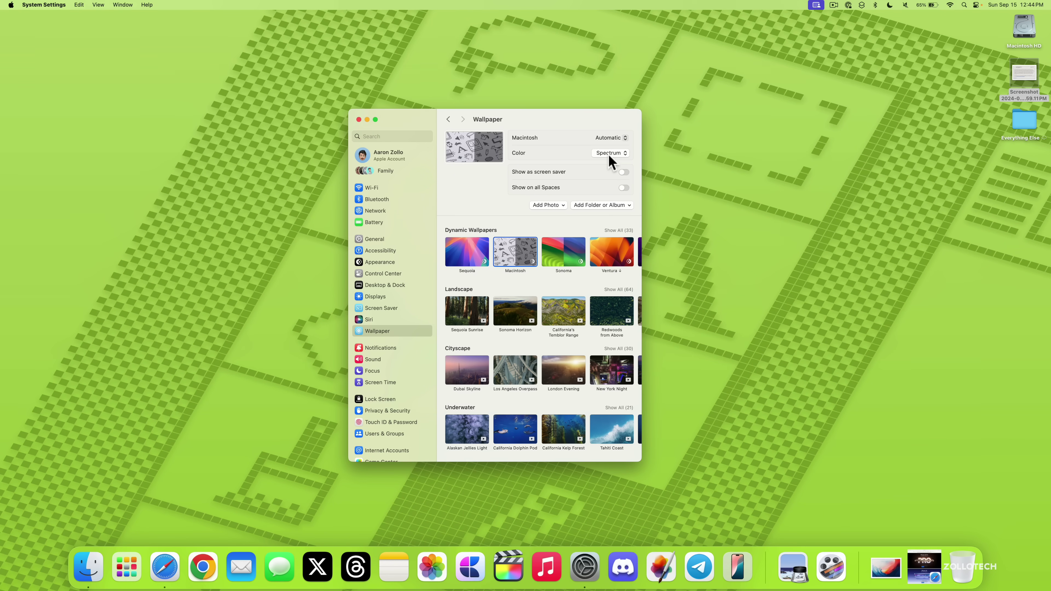
left_click(609, 153)
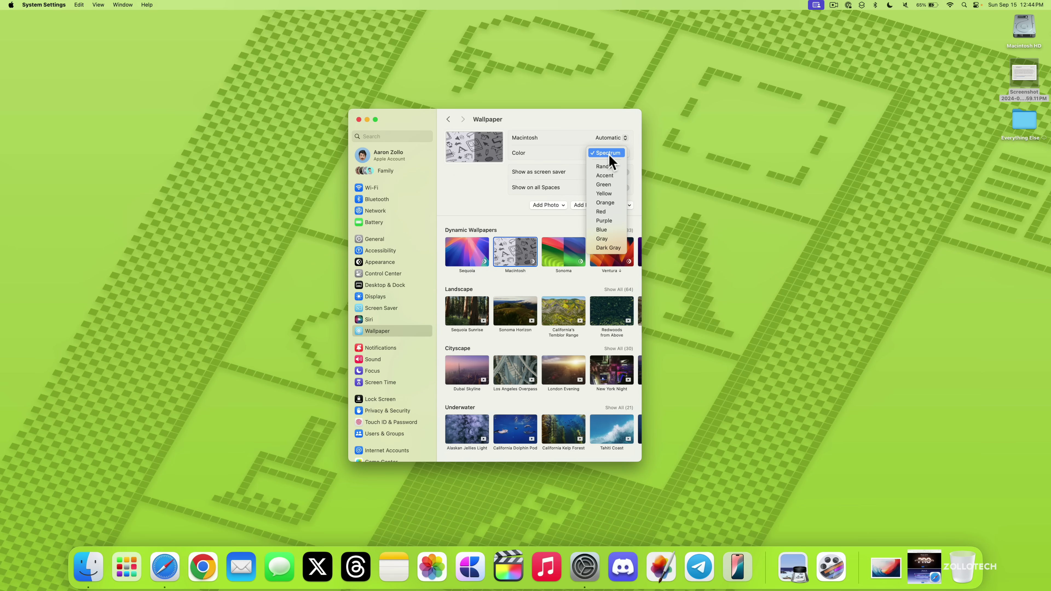
left_click(605, 177)
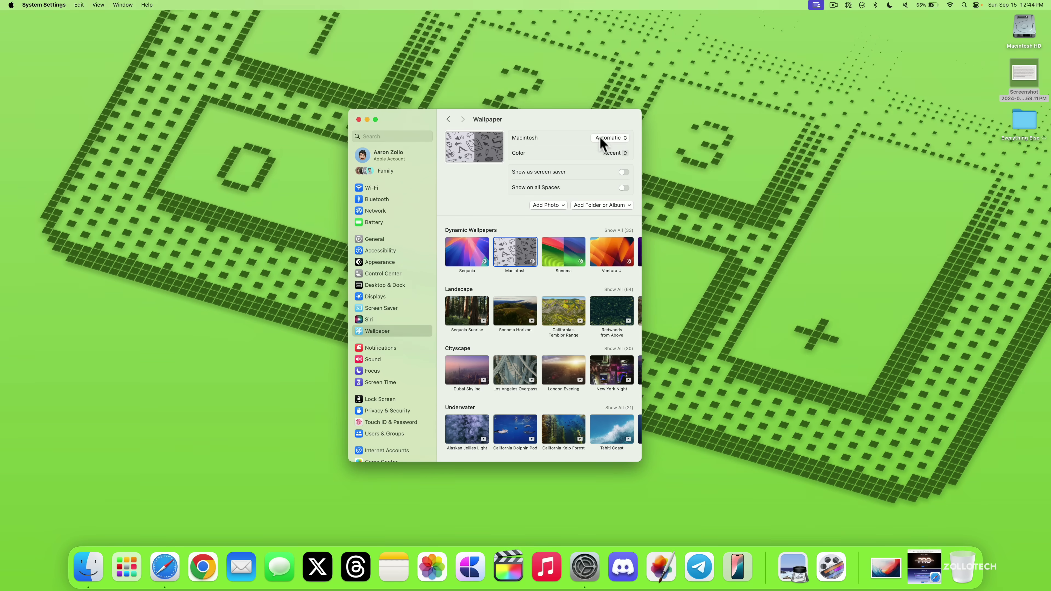
Change the Macintosh wallpaper's color to Gray, Blue and finally Random
left_click(611, 156)
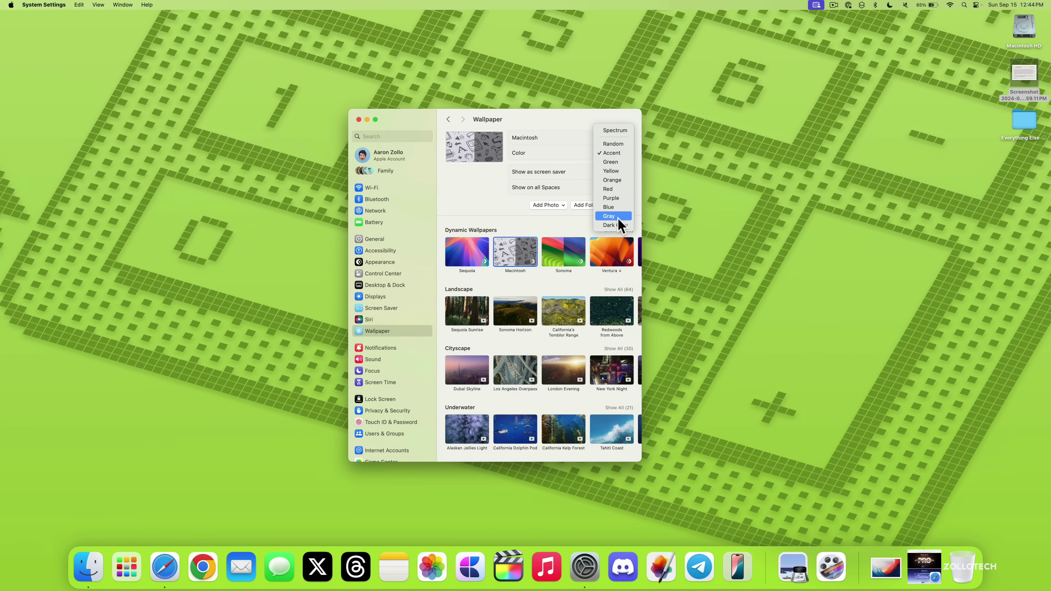
left_click(610, 215)
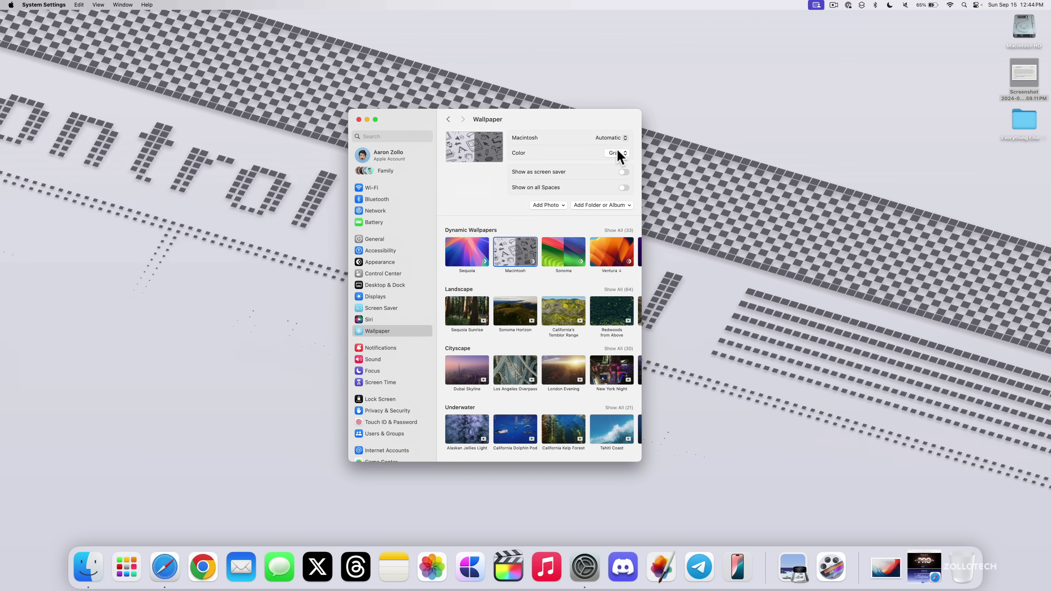
left_click(618, 154)
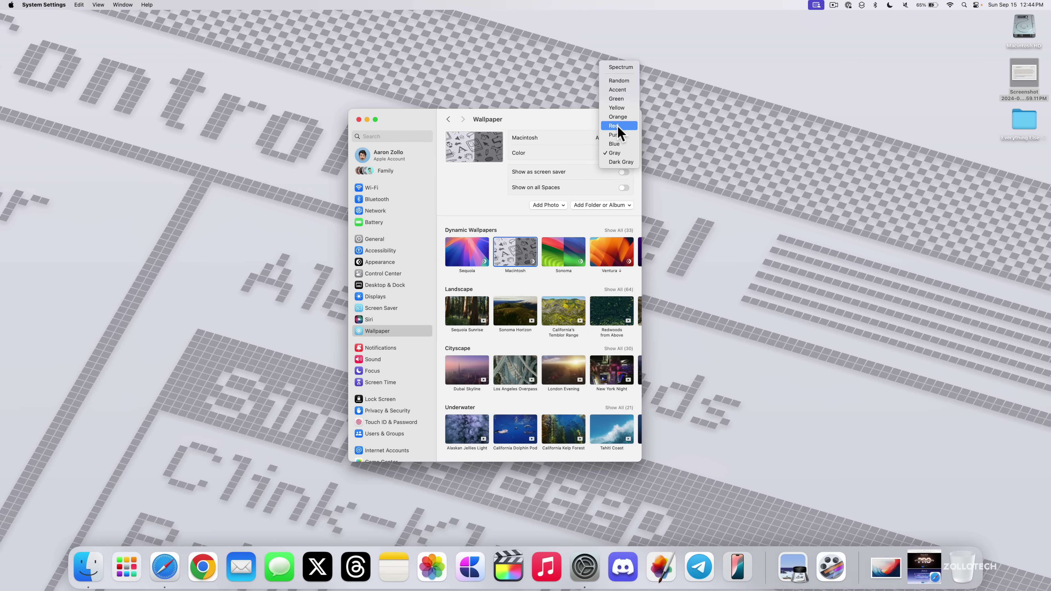
left_click(616, 144)
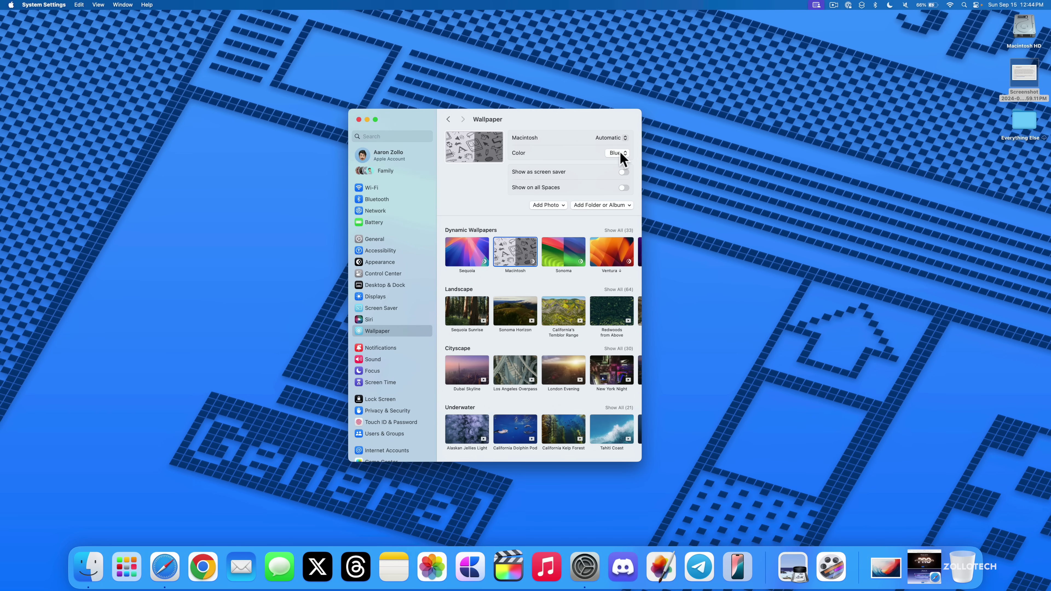
left_click(621, 152)
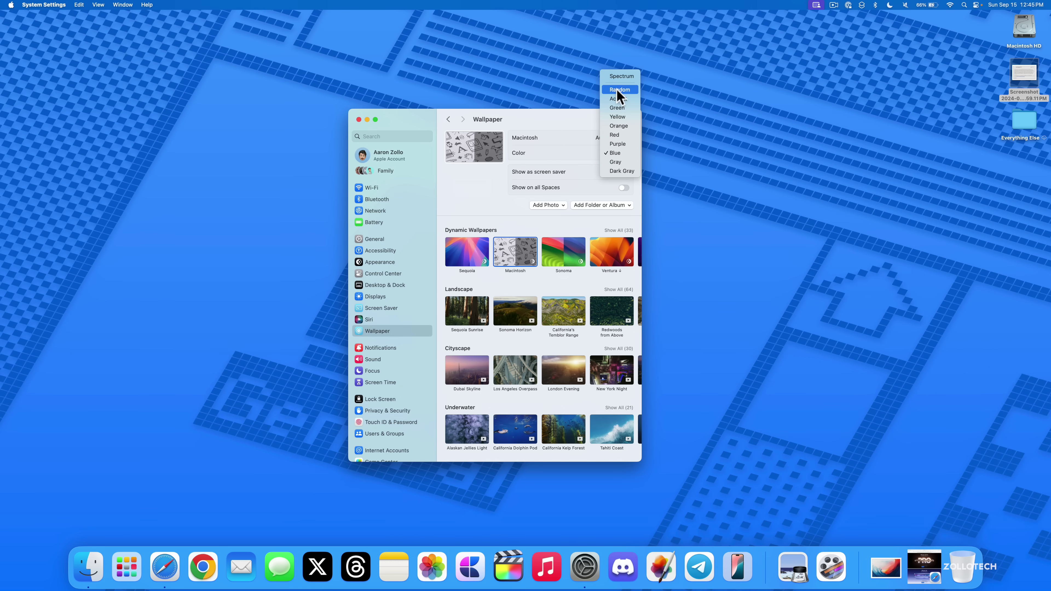
left_click(617, 89)
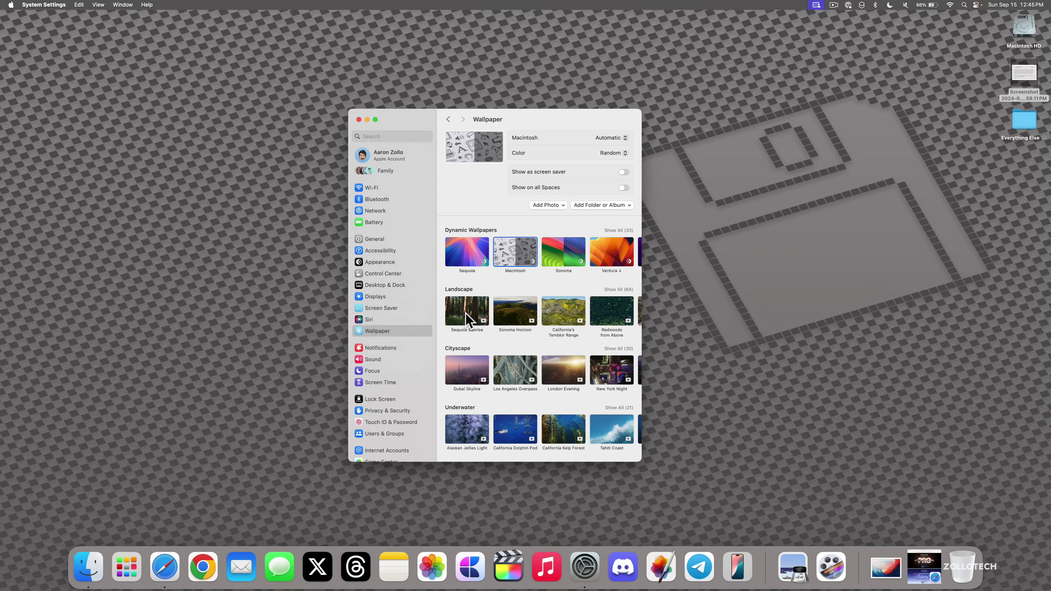
Apply the Landscape wallpapers Sequoia Sunrise, Redwoods from Above and California's Temblor Range in turn, viewing Sequoia Sunrise on the lock screen
left_click(466, 313)
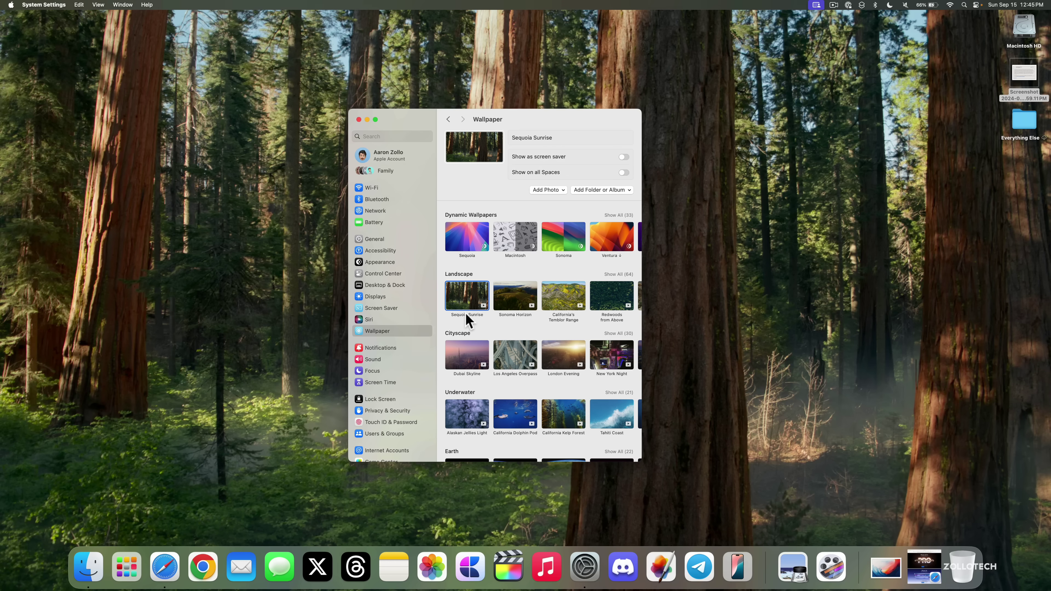
key("ctrl+super+q")
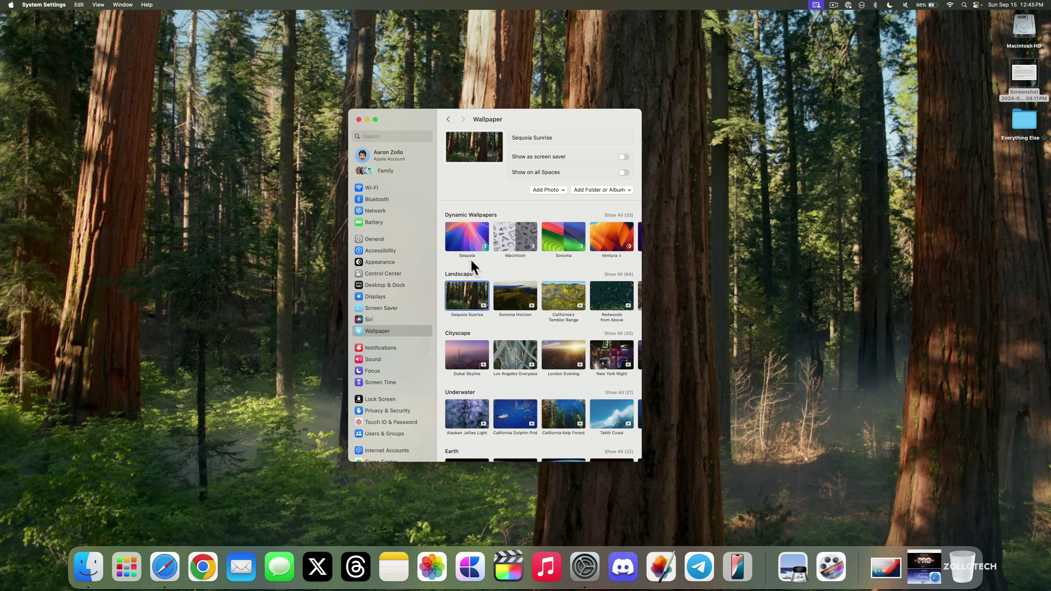
scroll(532, 300, "right", 2)
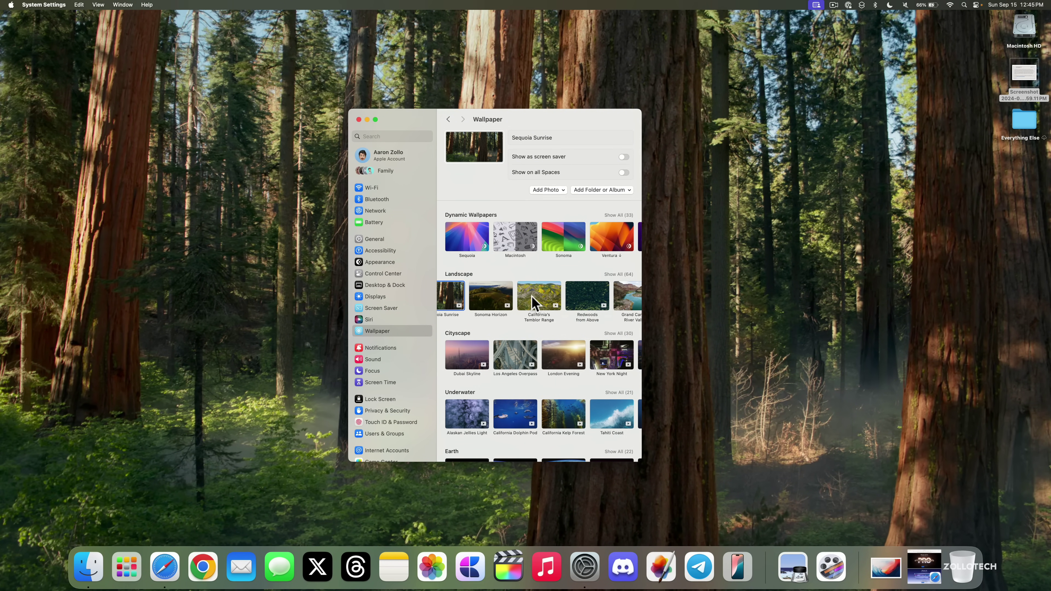
left_click(583, 303)
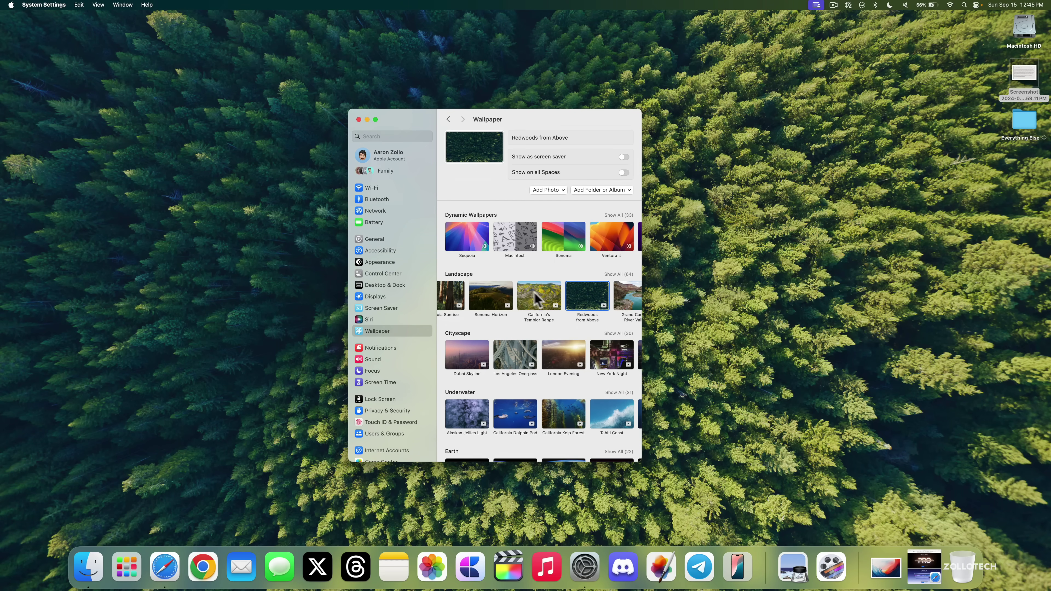
left_click(541, 305)
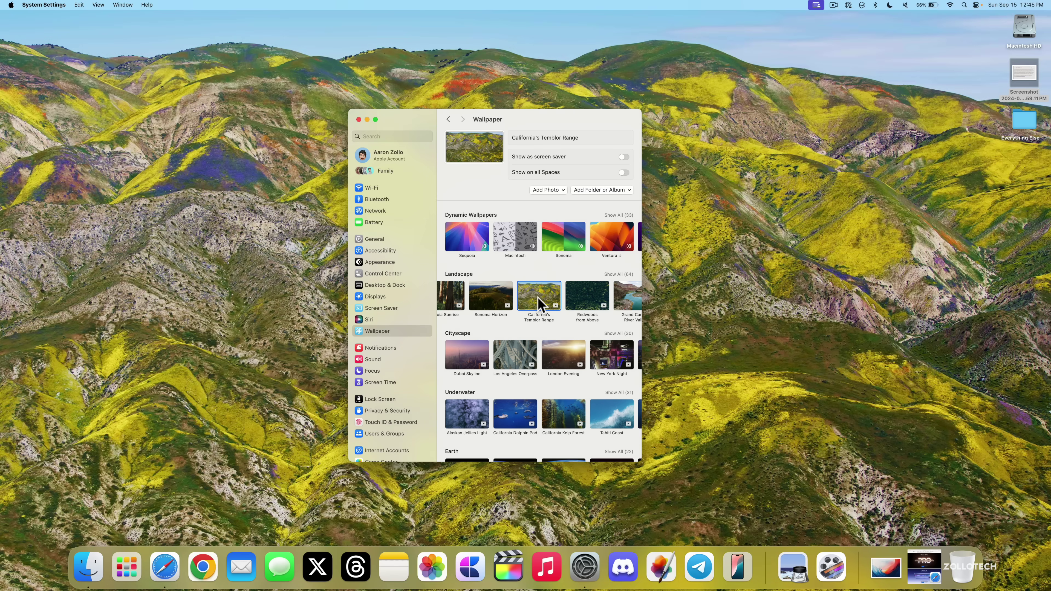
scroll(540, 303, "right", 1)
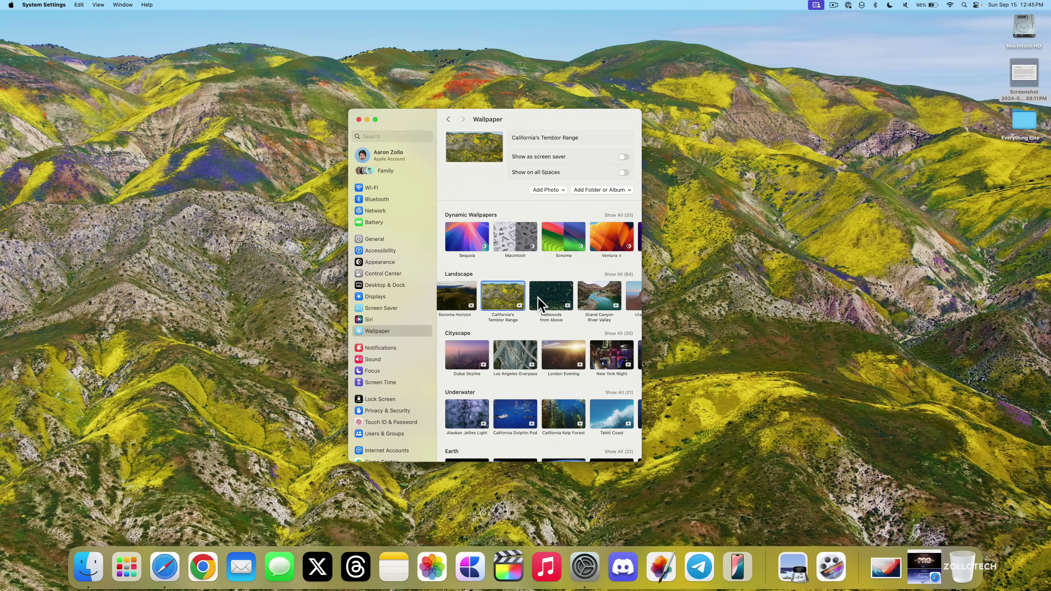
Apply the Grand Canyon River Valley landscape wallpaper, browse the remaining wallpaper categories, and quit System Settings
left_click(594, 295)
scroll(594, 294, "right", 4)
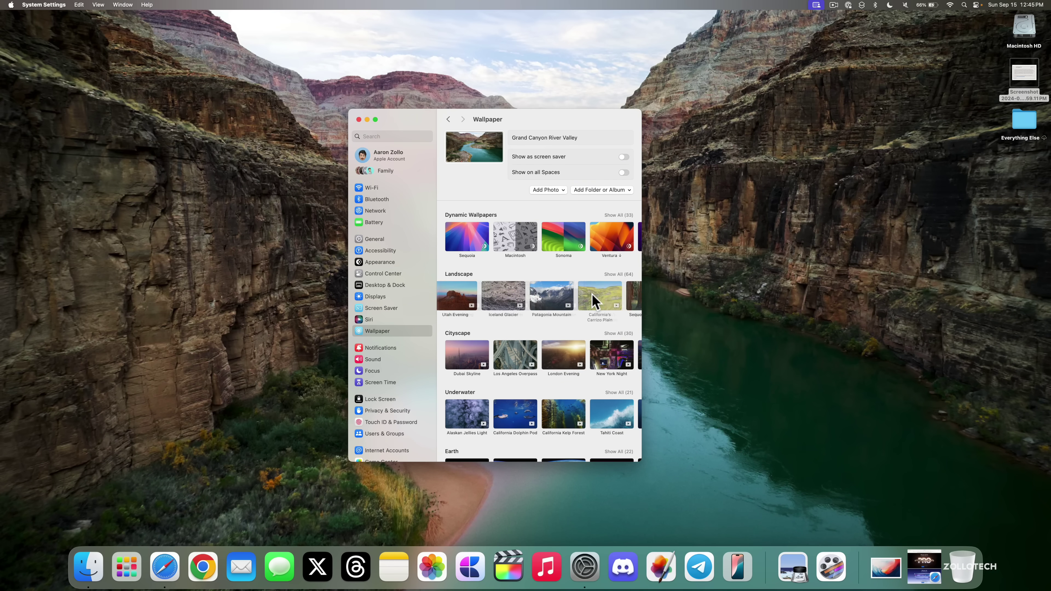
scroll(593, 294, "right", 3)
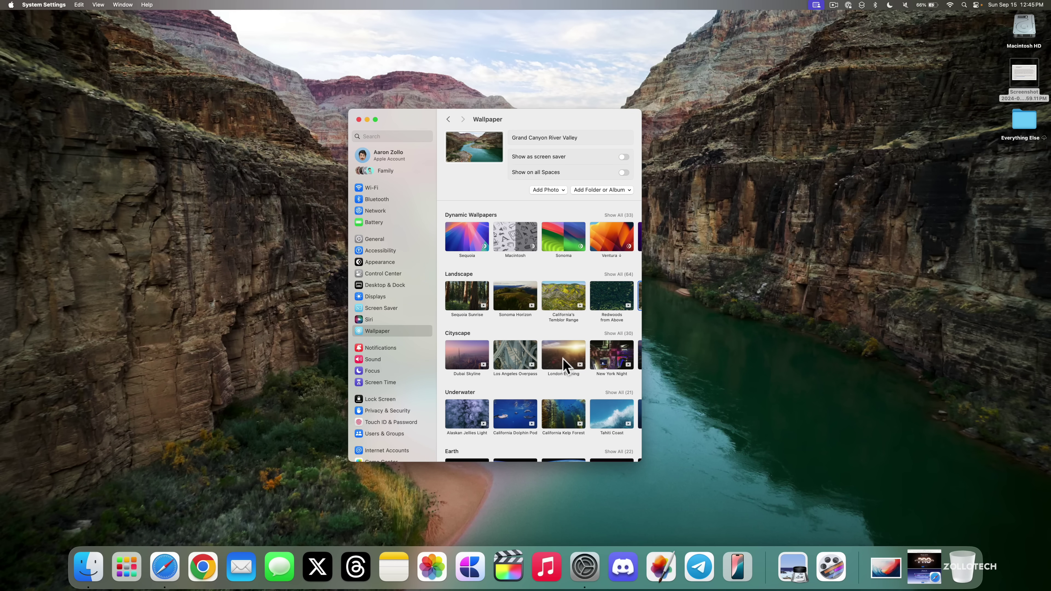
scroll(575, 331, "down", 5)
scroll(562, 364, "up", 1)
scroll(563, 360, "up", 5)
key("super+q")
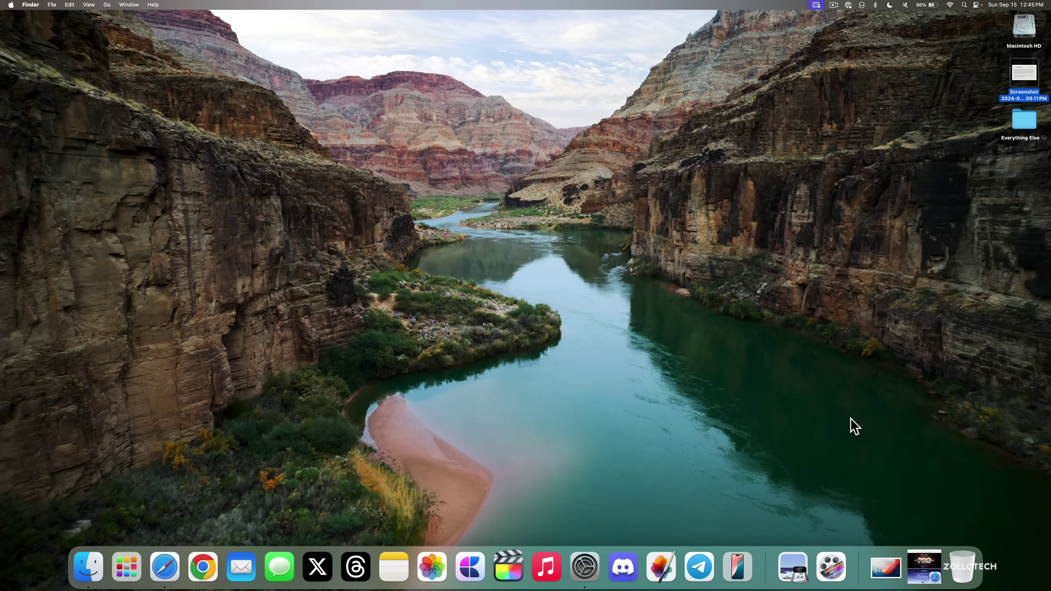
Set Wave.png from the Downloads folder as the desktop picture and close the Finder window
left_click(903, 583)
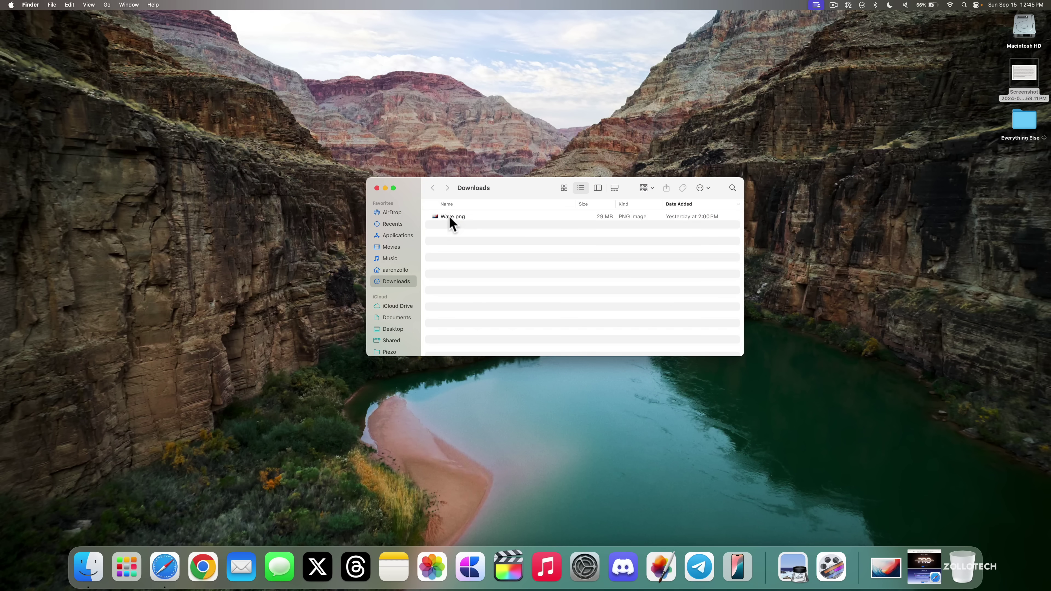
right_click(449, 217)
left_click(476, 377)
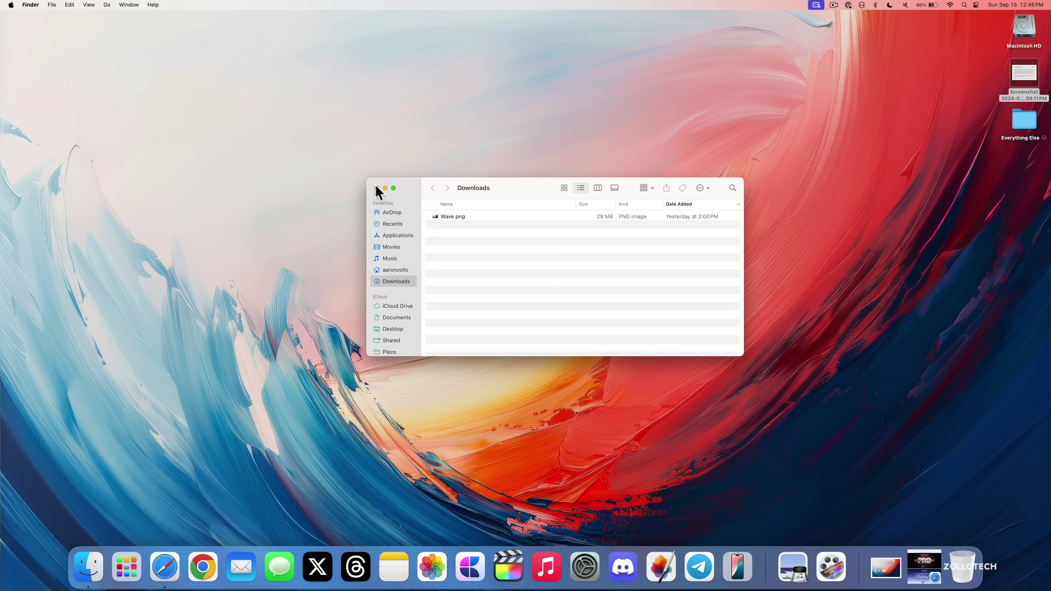
left_click(377, 189)
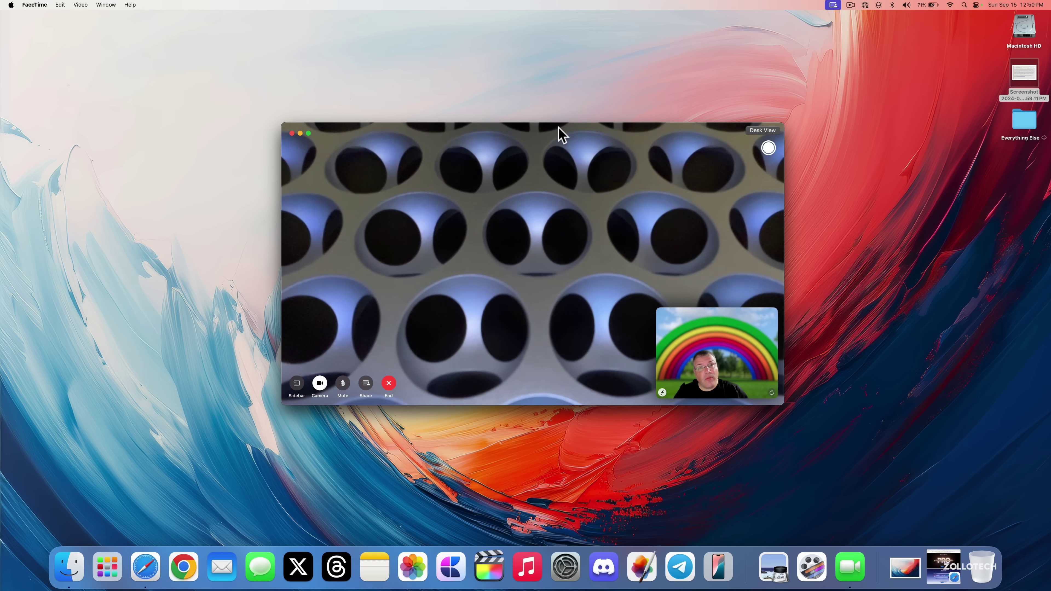
Shrink the FaceTime call window and reposition it on the desktop
left_click_drag(563, 135, 562, 135)
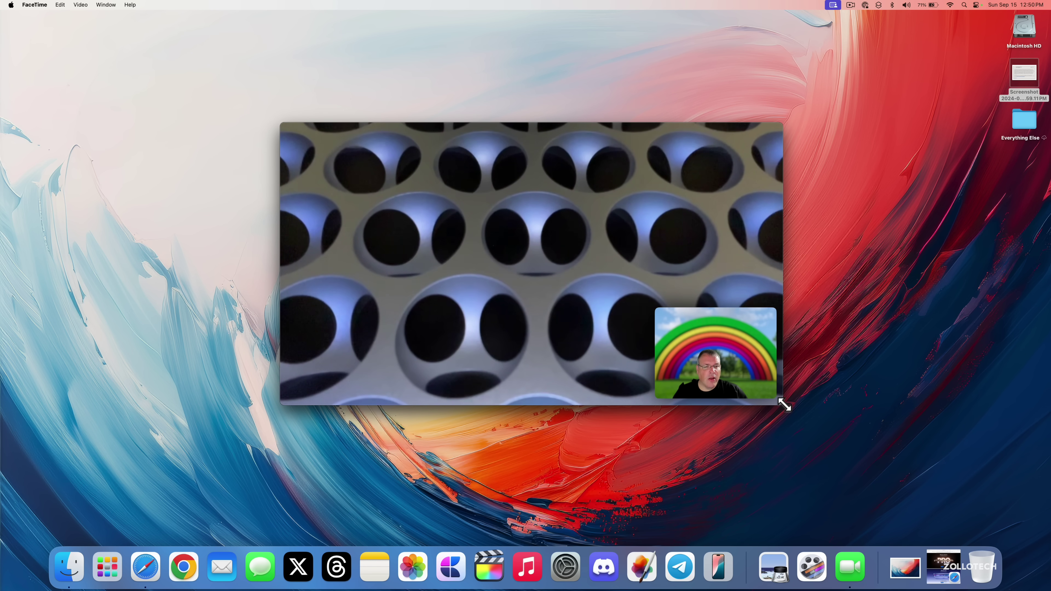
left_click_drag(785, 406, 594, 286)
left_click_drag(463, 124, 379, 164)
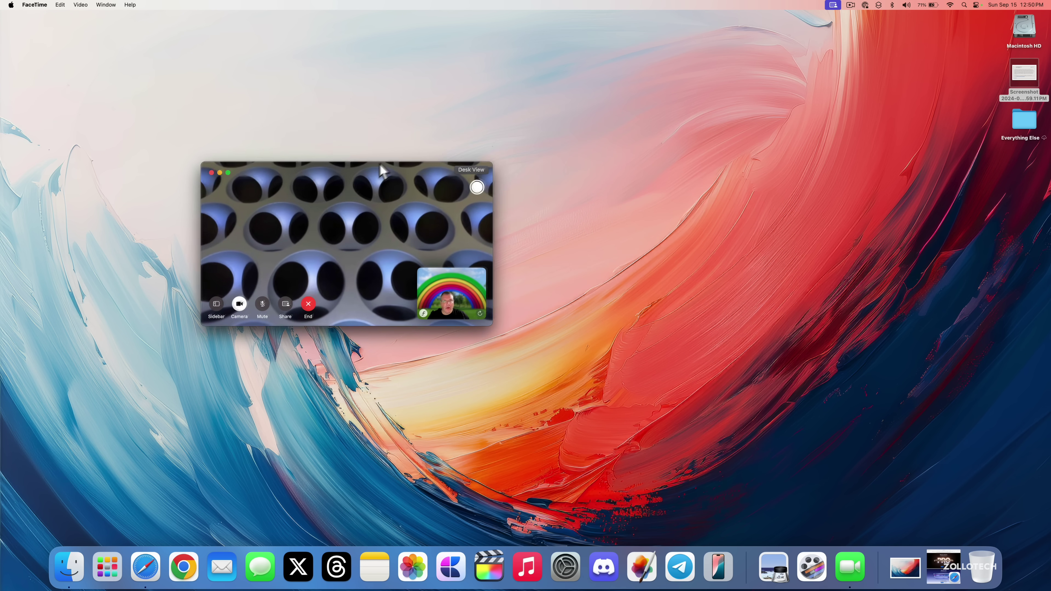
Try the Studio Light effect on the FaceTime camera and turn it back off
left_click(834, 6)
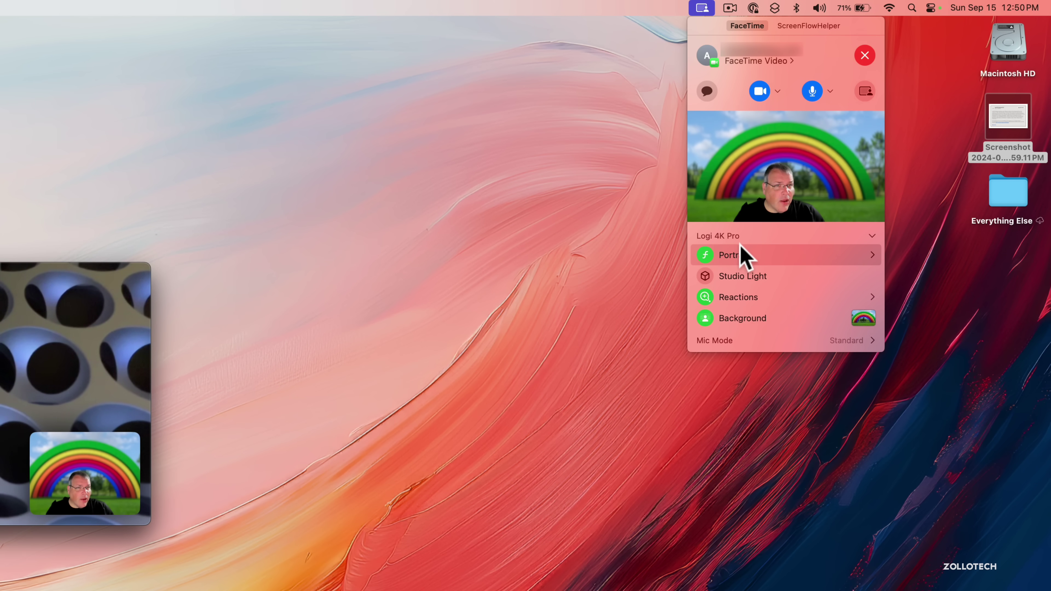
left_click(741, 277)
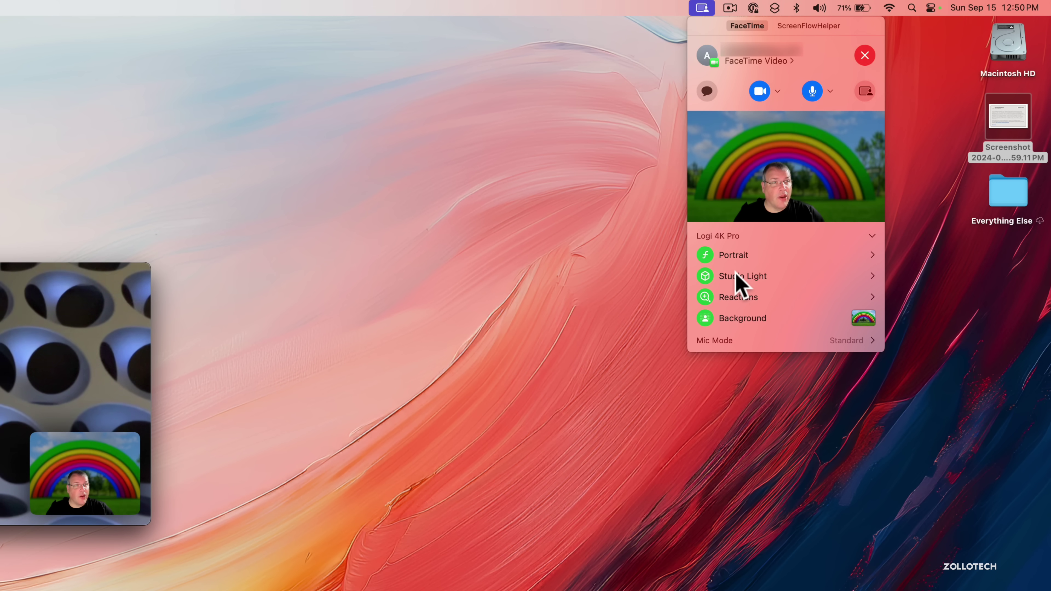
left_click(737, 275)
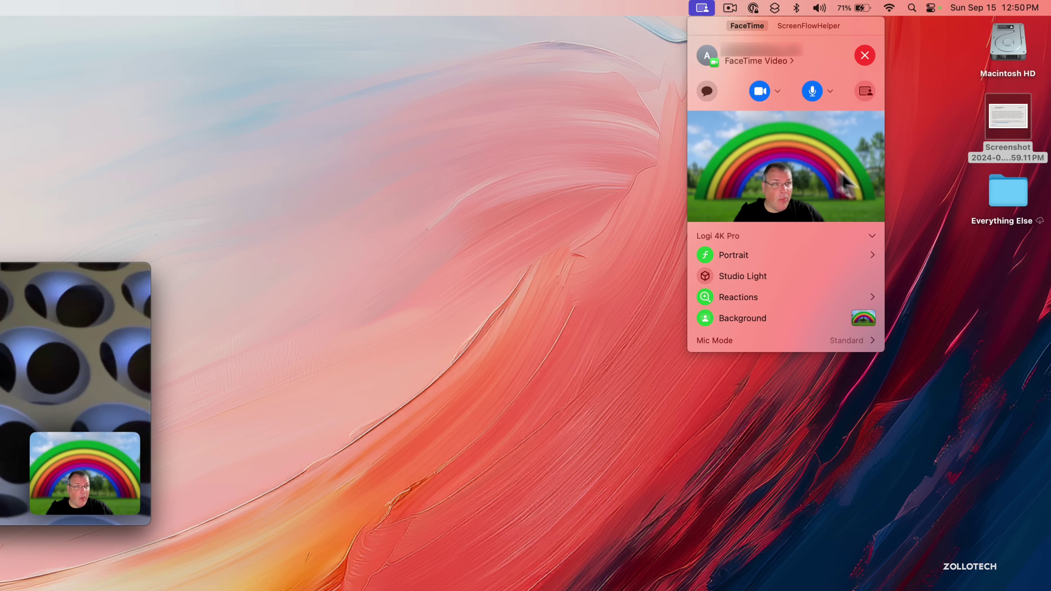
Set the FaceTime background to the curved-wood interior with a window, and enlarge the call window and the self-view
left_click(868, 318)
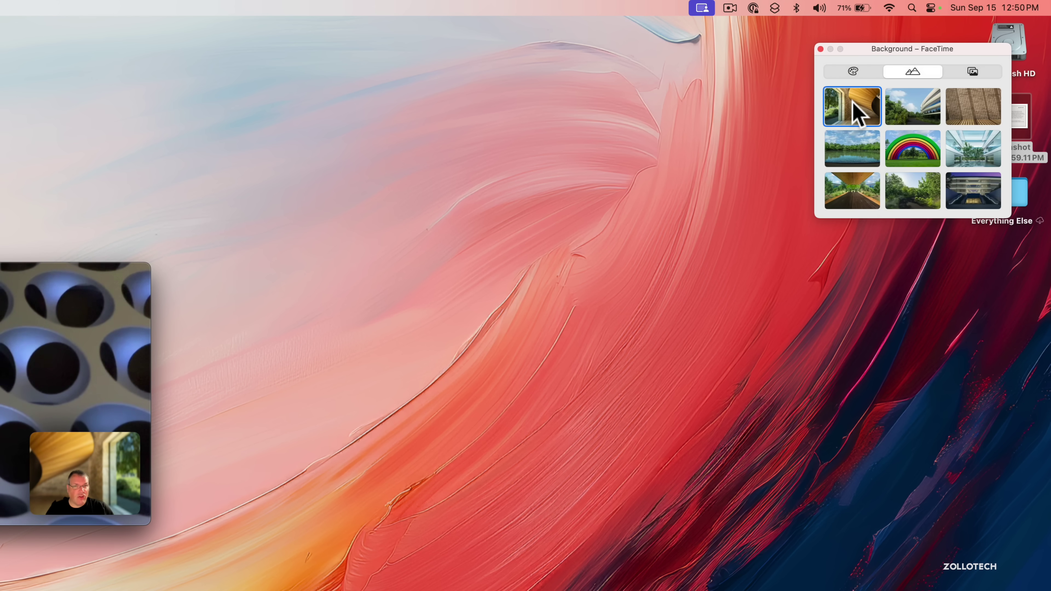
left_click_drag(150, 268, 588, 19)
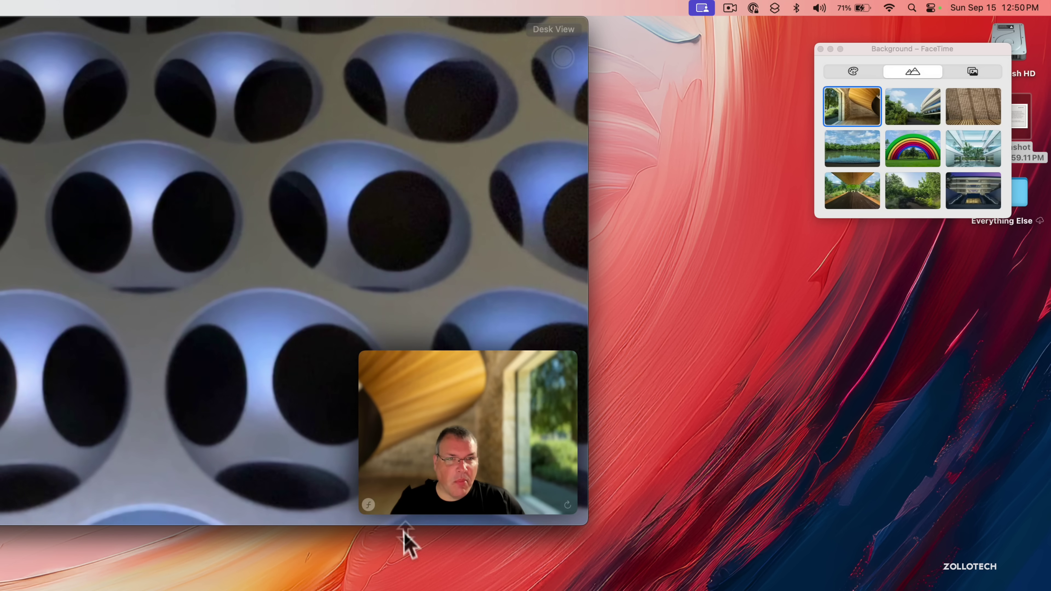
left_click(364, 360)
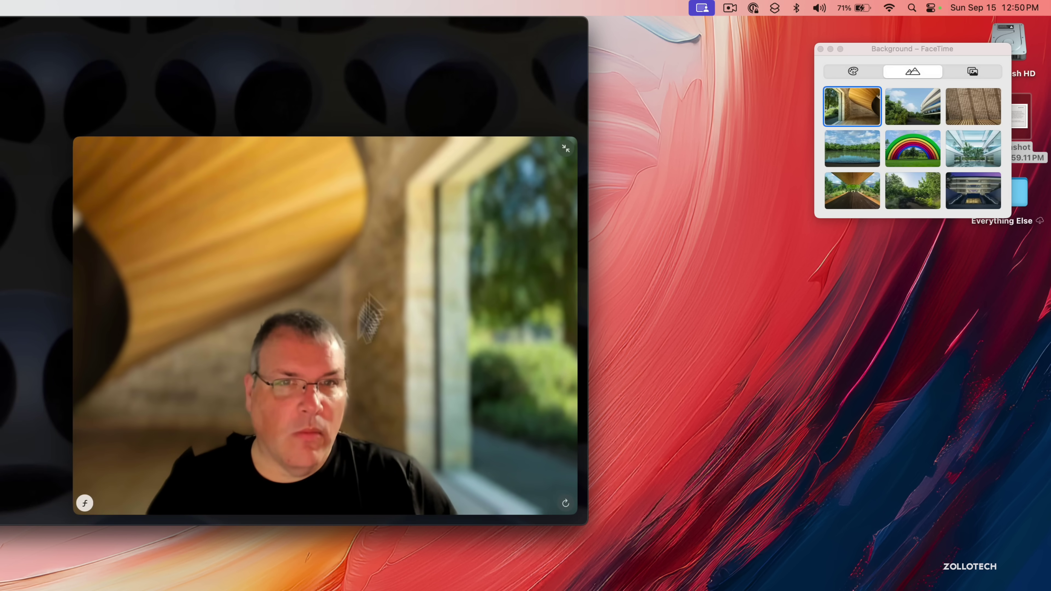
Try the curved building exterior and ribbed wood backgrounds, return to the building exterior, and turn off the Portrait effect
left_click(920, 112)
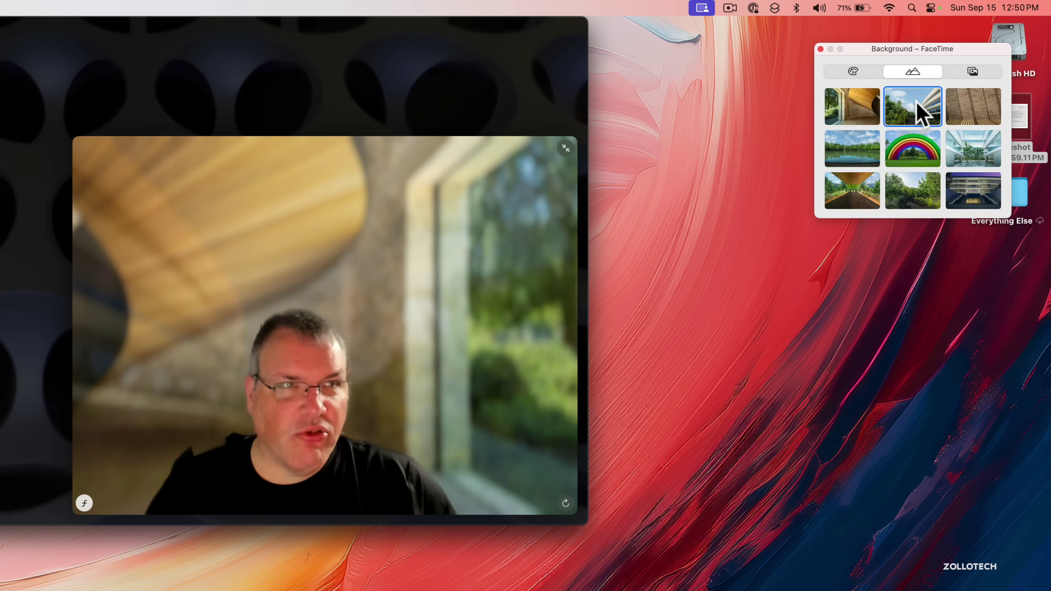
left_click(970, 107)
left_click(911, 114)
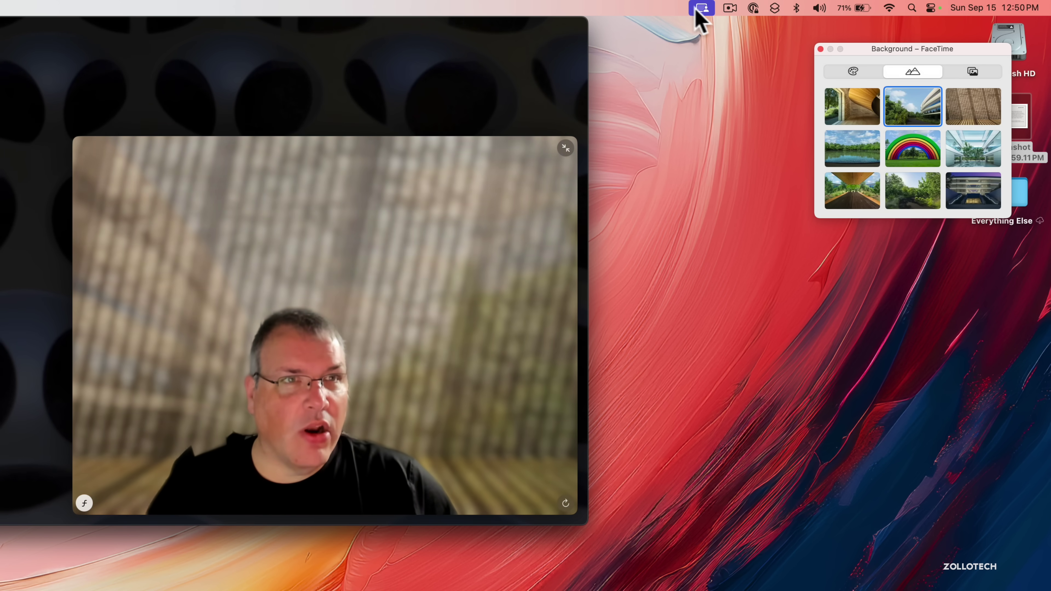
left_click(702, 7)
left_click(705, 255)
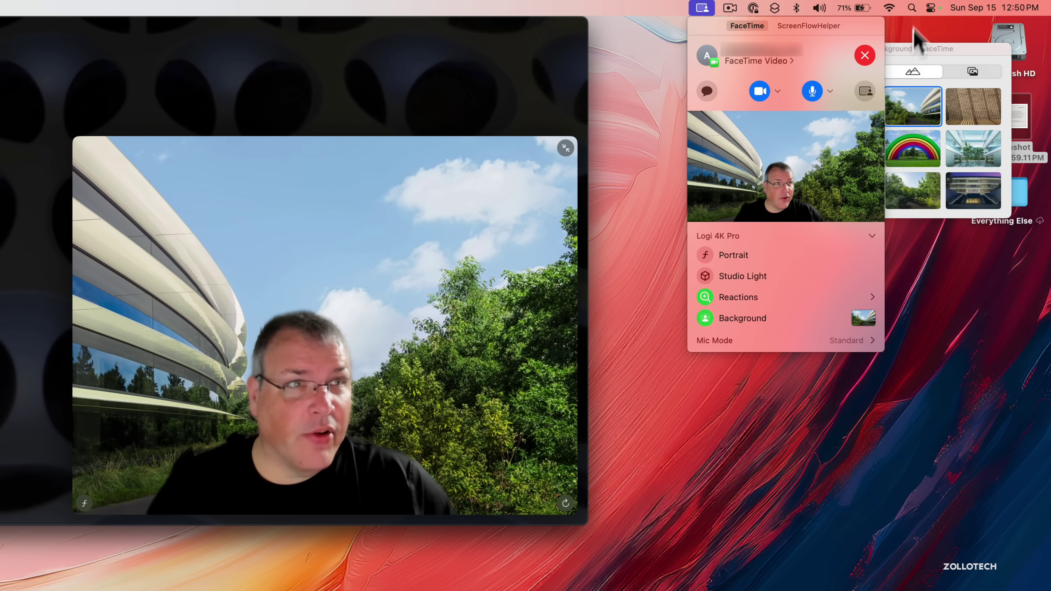
Try the glass atrium, lake, wood-canopy path, wooded garden and night building backgrounds in turn, returning to the glass atrium
left_click(927, 66)
left_click(976, 144)
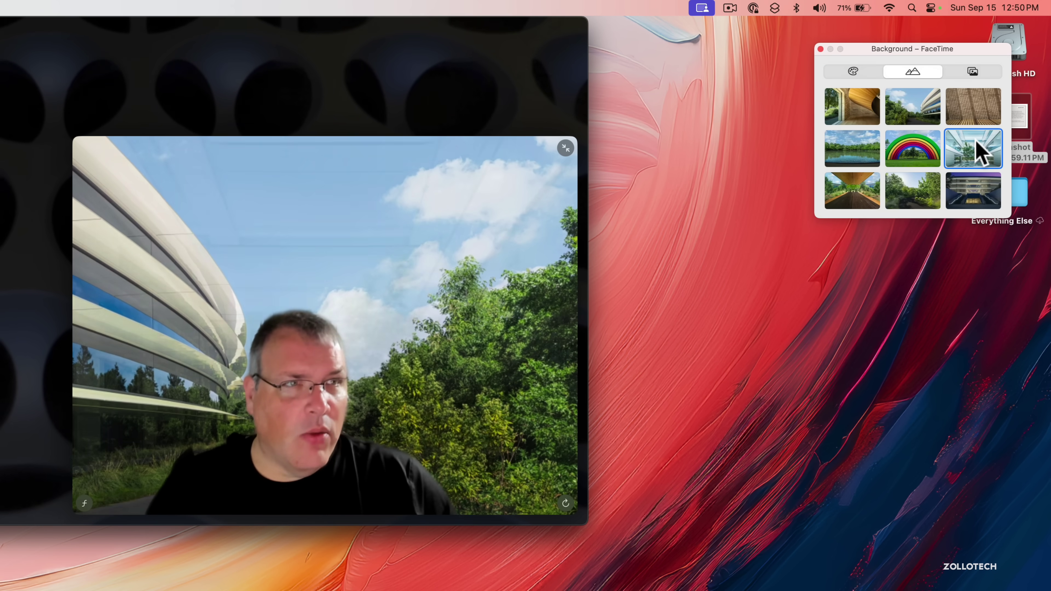
left_click(857, 156)
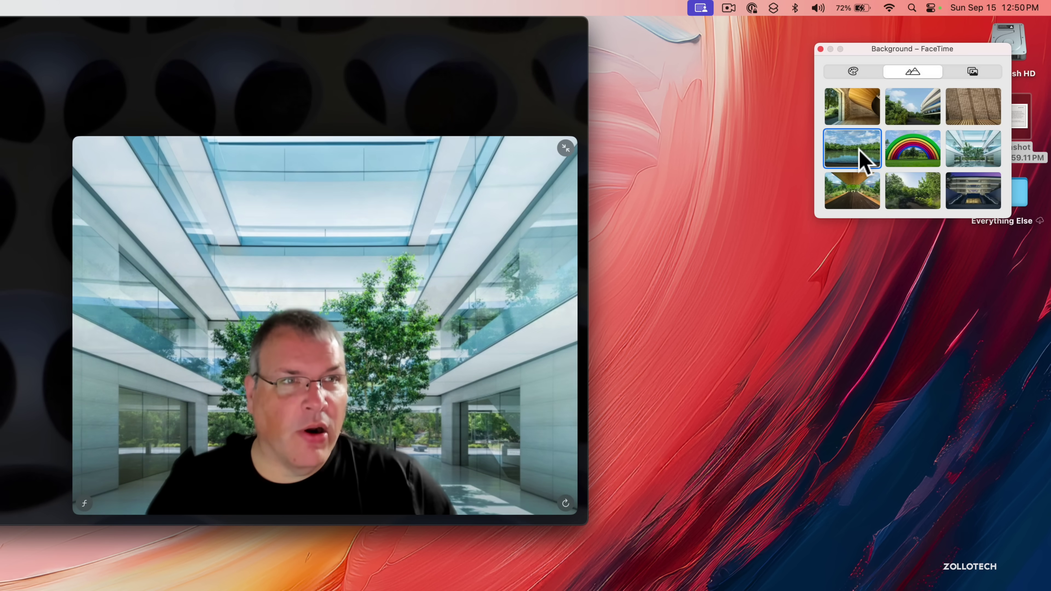
left_click(850, 189)
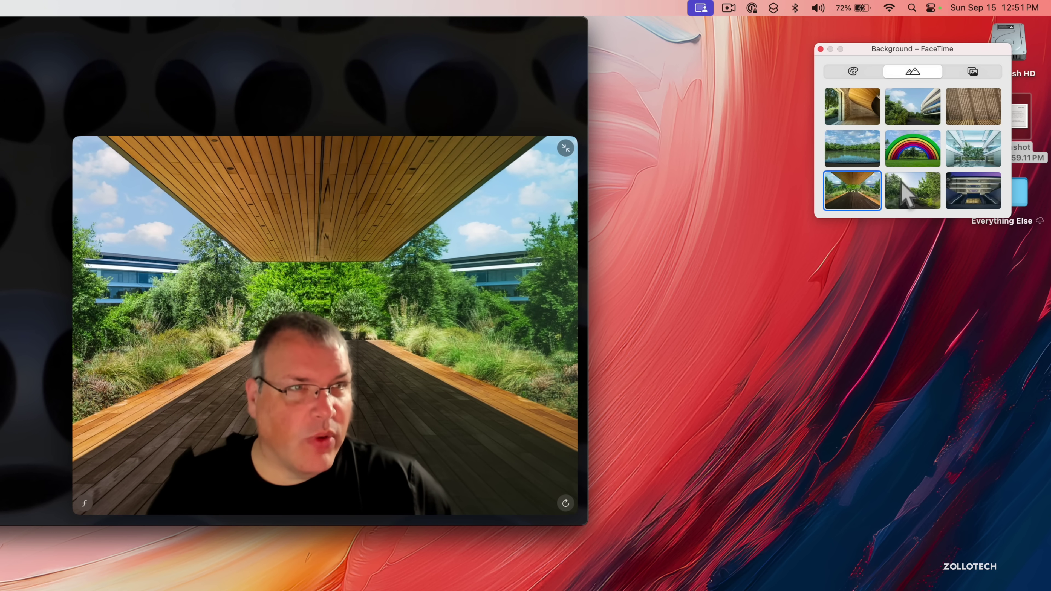
left_click(903, 187)
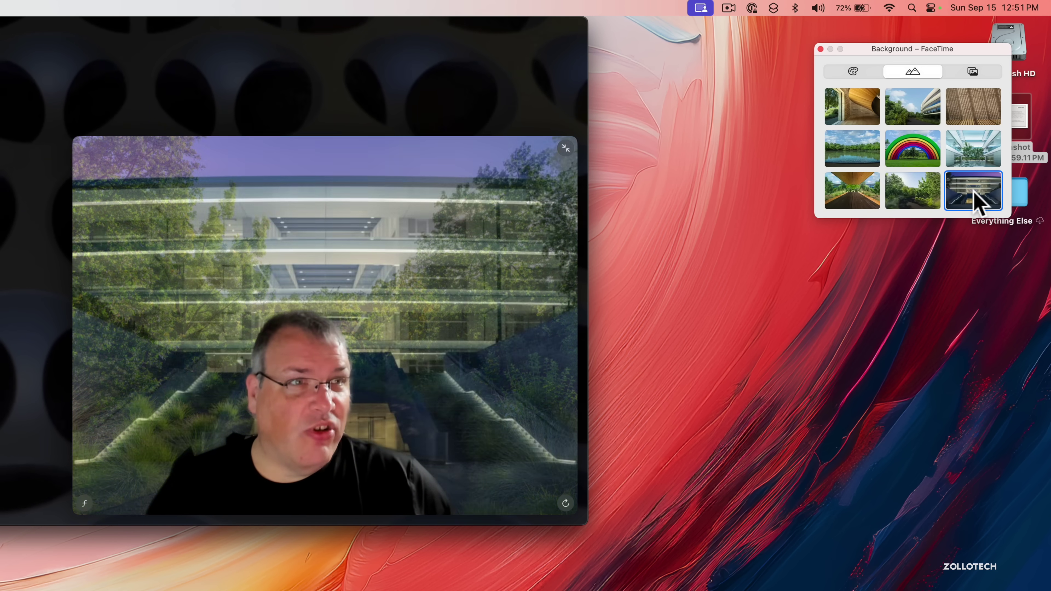
left_click(973, 155)
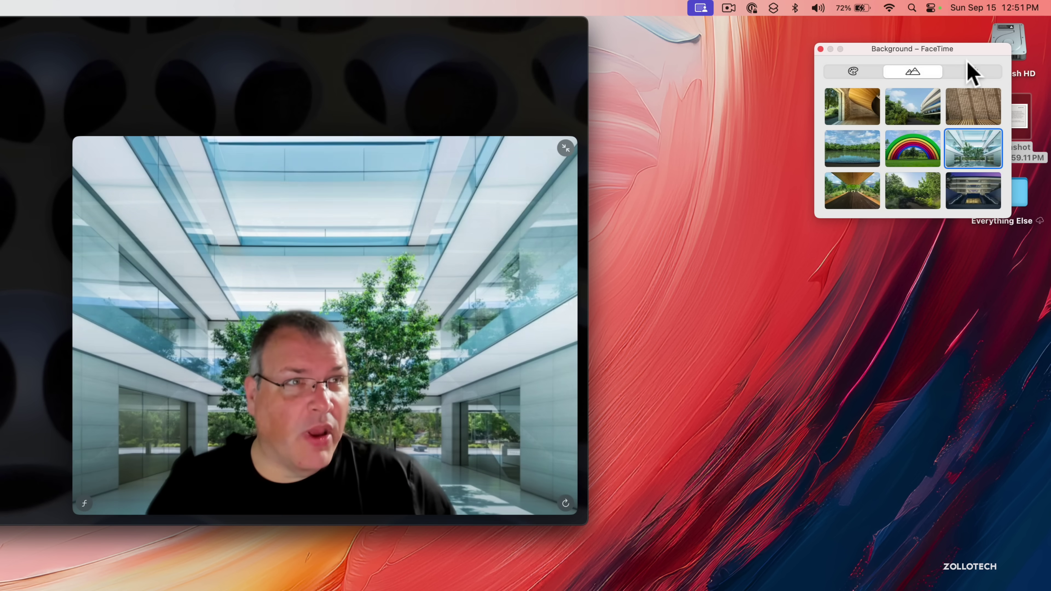
View the custom photo background option and try the blue, black, orange and green color backgrounds
left_click(971, 71)
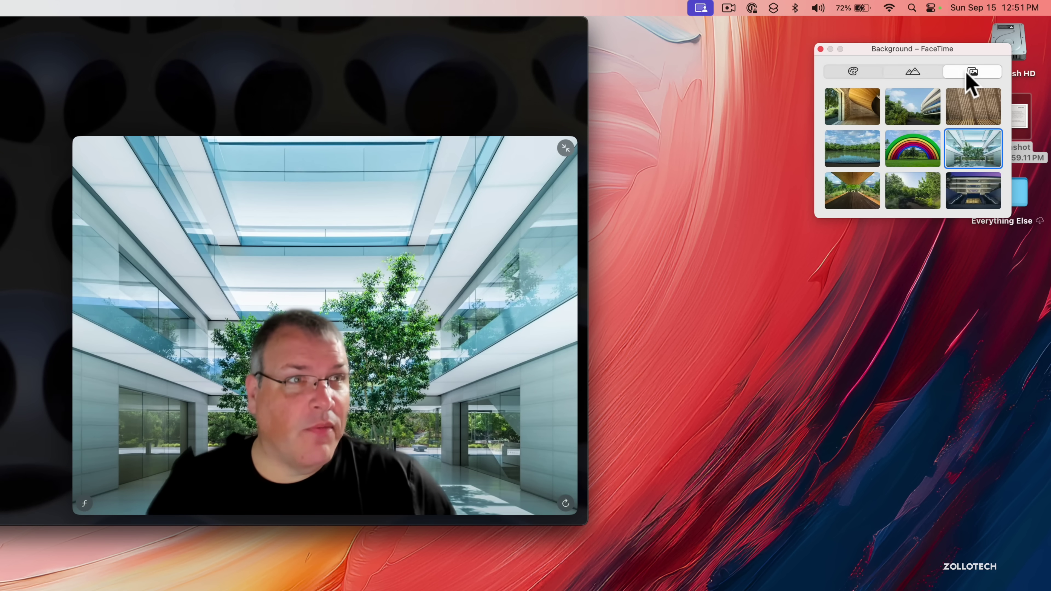
left_click(854, 71)
left_click(853, 111)
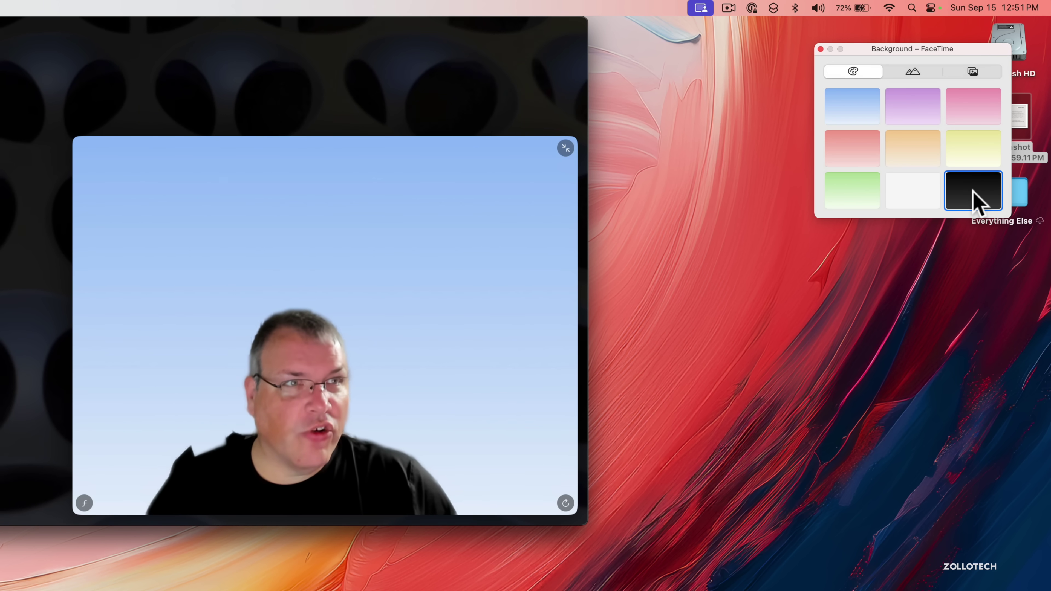
left_click(924, 150)
left_click(856, 195)
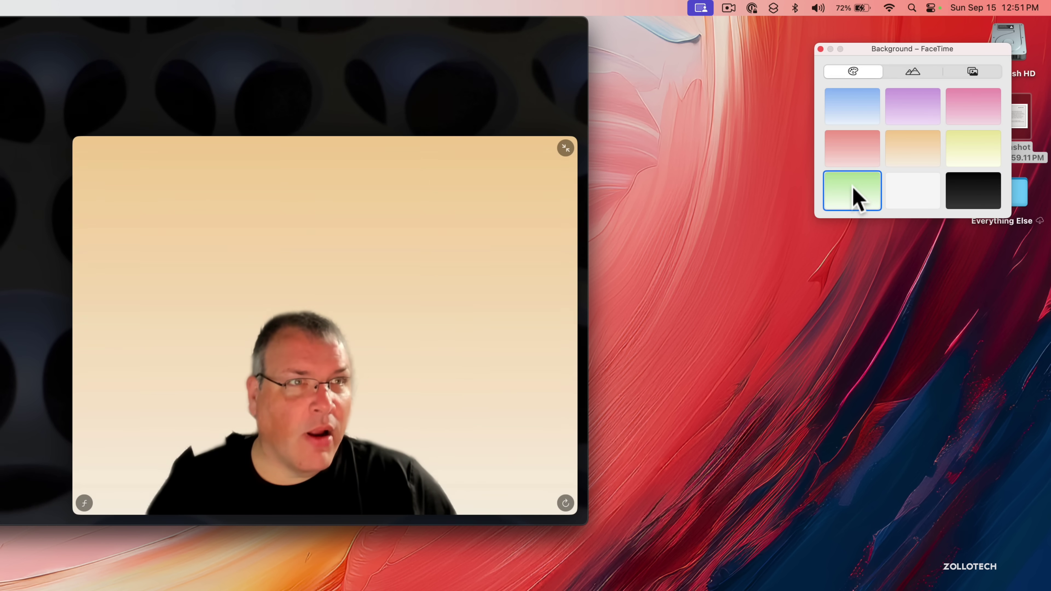
Set the FaceTime background to the lake scene and turn on the Studio Light and Portrait effects
left_click(912, 75)
left_click(866, 160)
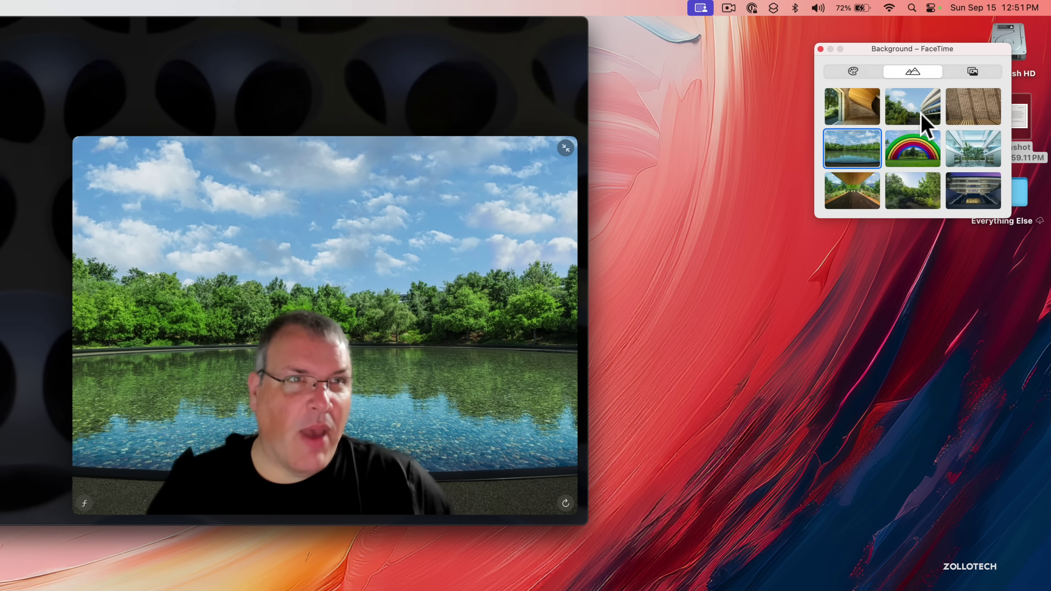
left_click(701, 8)
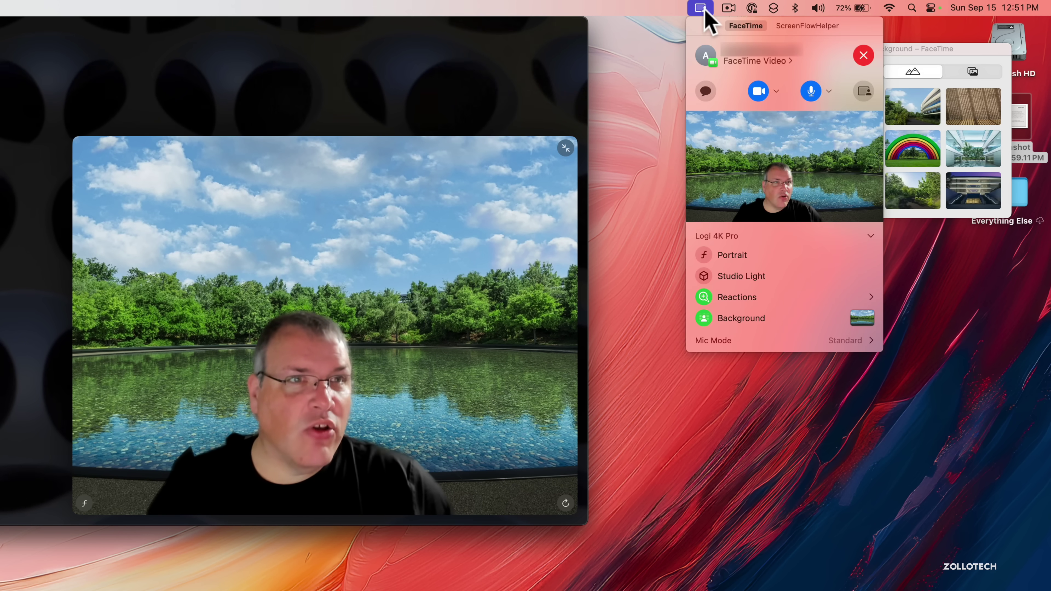
left_click(705, 276)
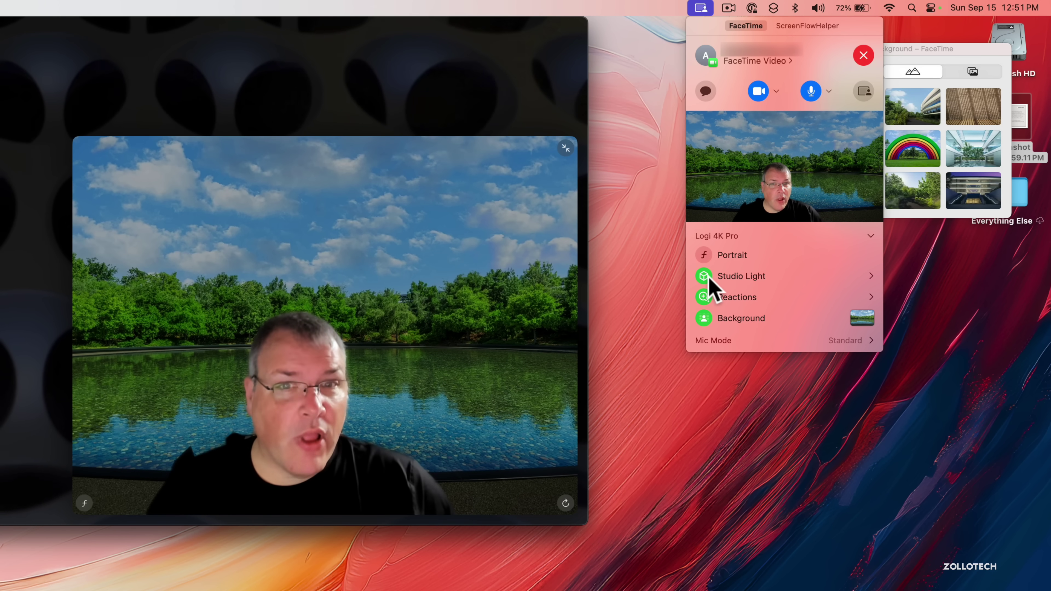
left_click(705, 256)
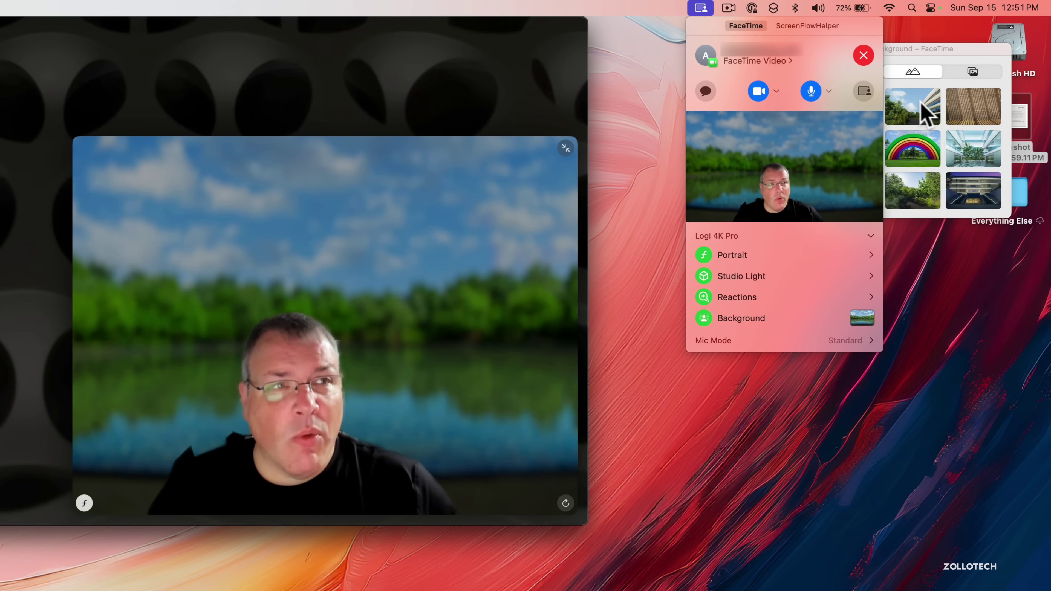
Open Safari from the FaceTime screen-sharing picker, share only its apple.com window in the call, and reposition that window
left_click(864, 92)
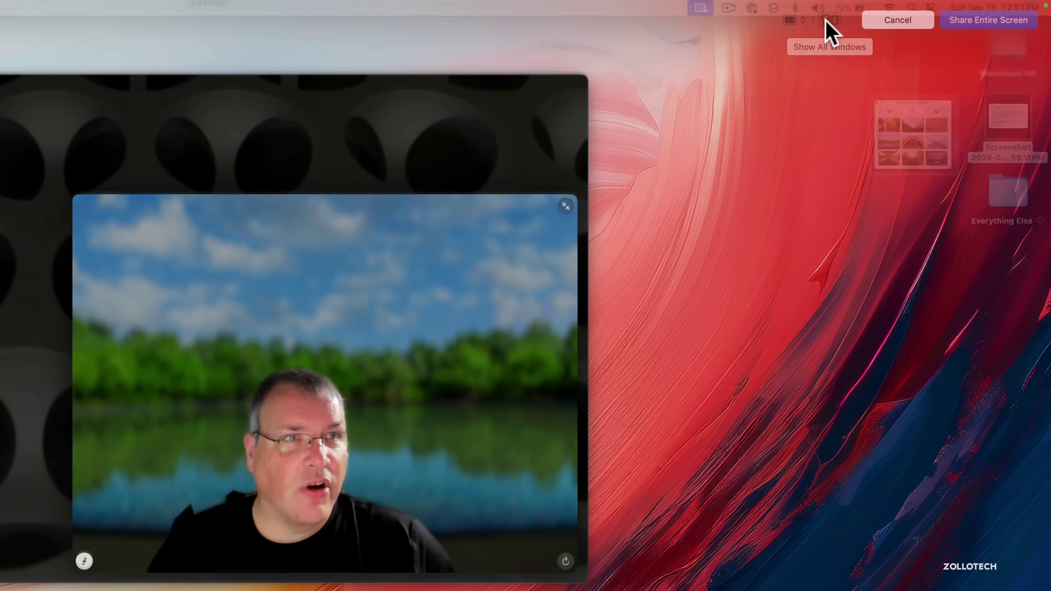
left_click(828, 21)
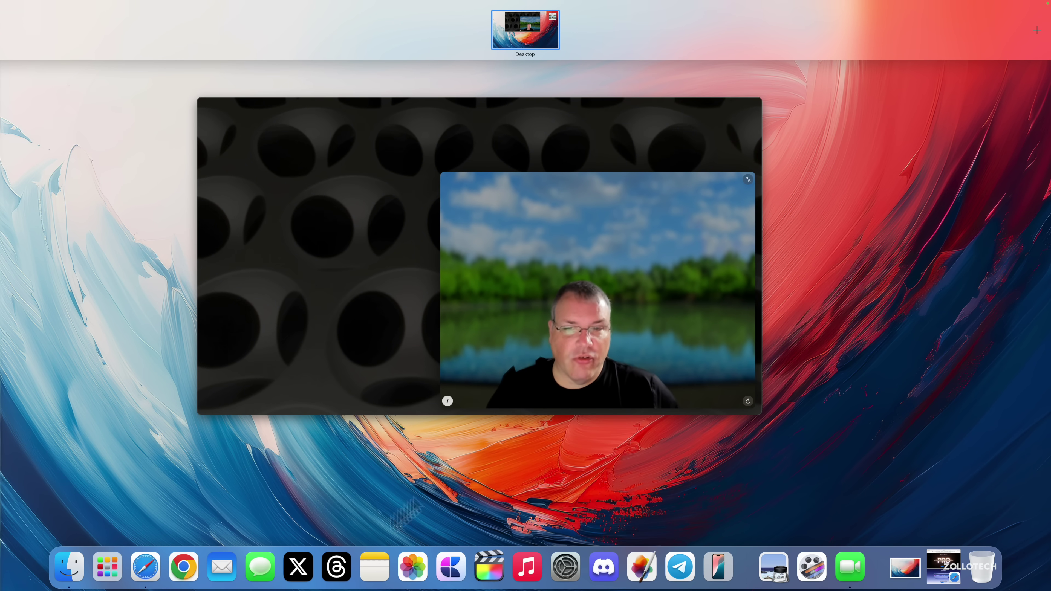
left_click(148, 571)
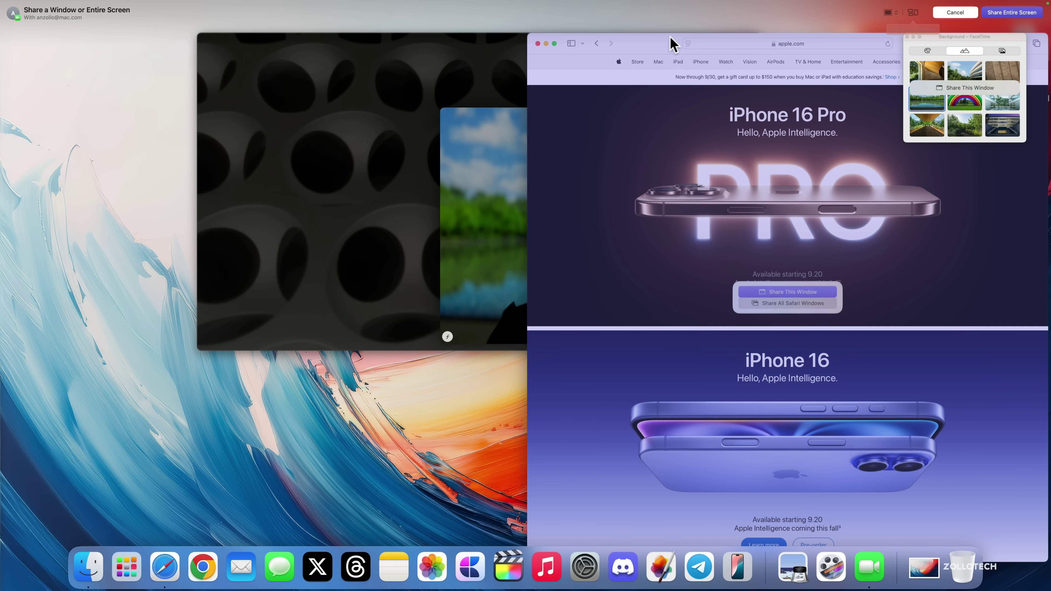
left_click_drag(667, 42, 457, 71)
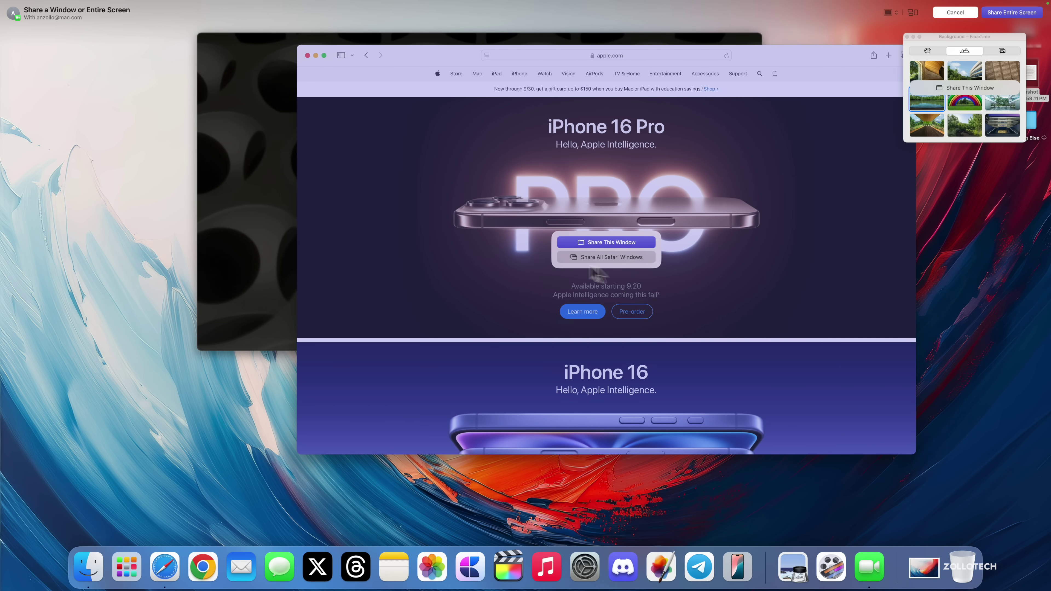
left_click(599, 245)
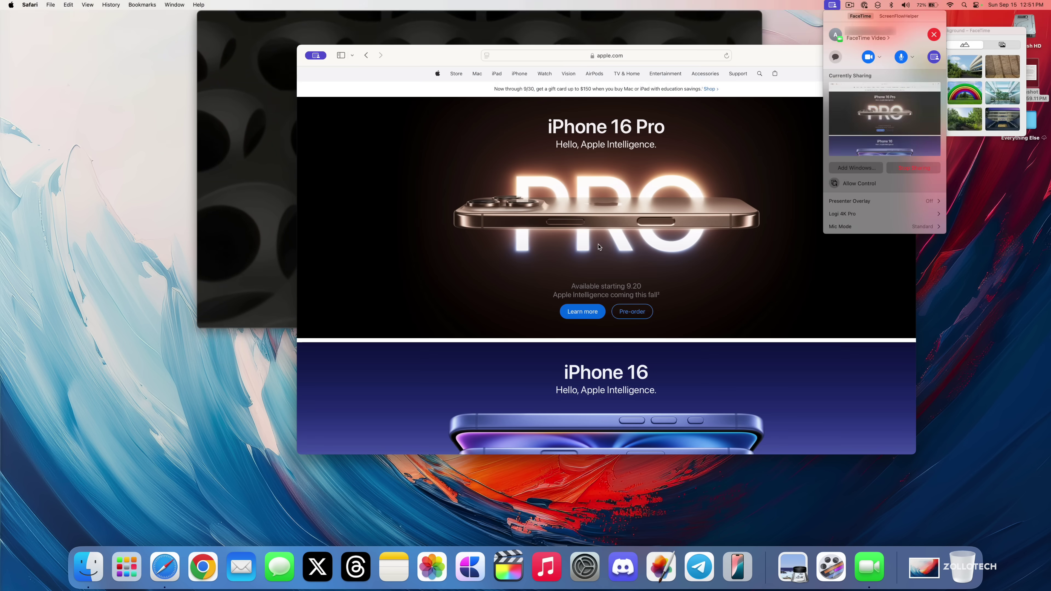
left_click(749, 82)
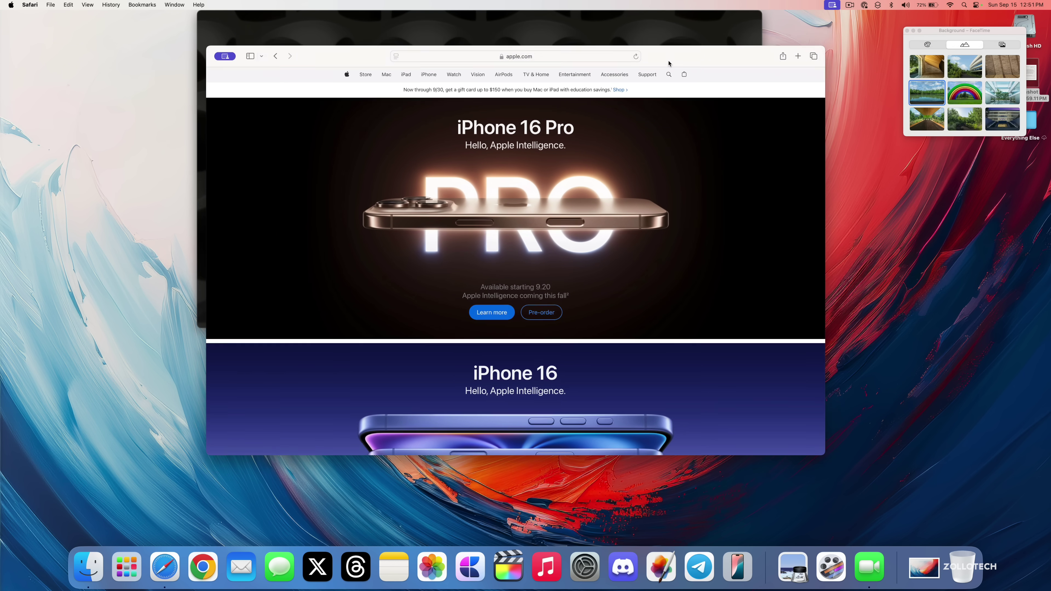
Reposition the shared Safari window and set the FaceTime Presenter Overlay to Small, and after that to Large
left_click(832, 5)
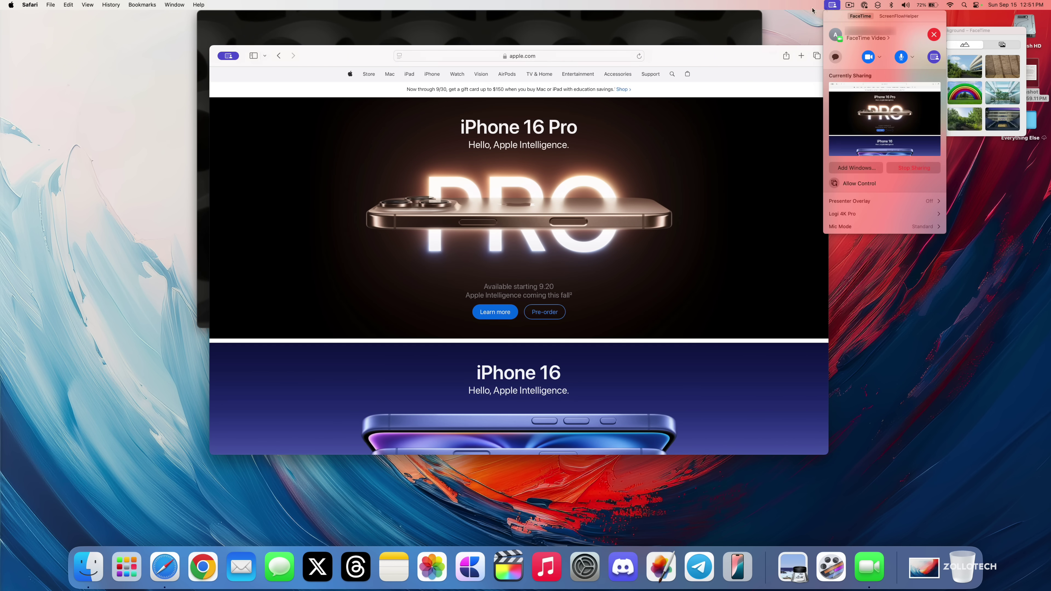
left_click(699, 59)
left_click(832, 6)
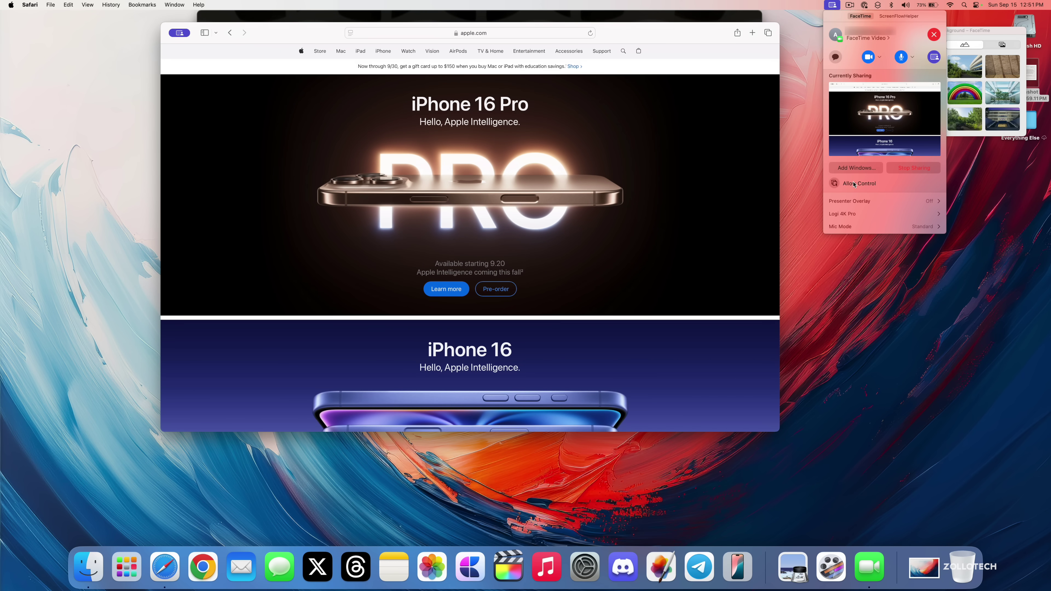
left_click(934, 203)
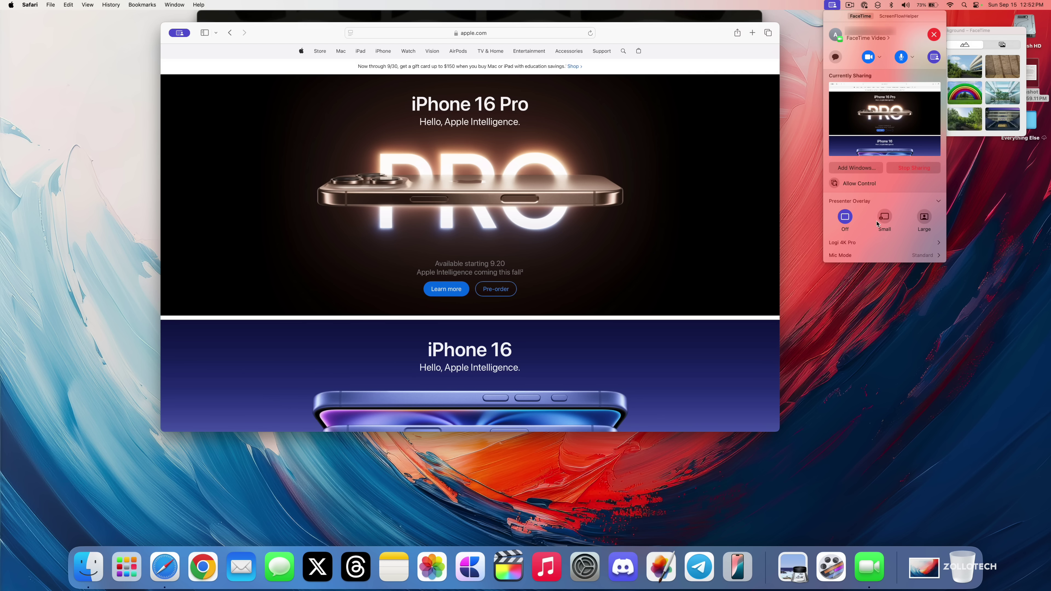
left_click(886, 218)
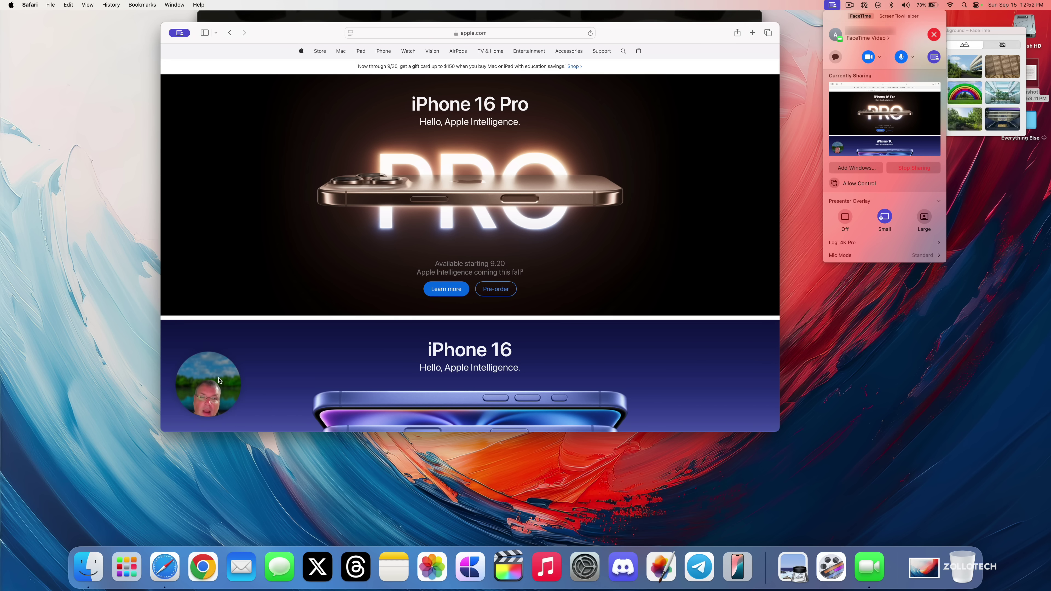
left_click(923, 220)
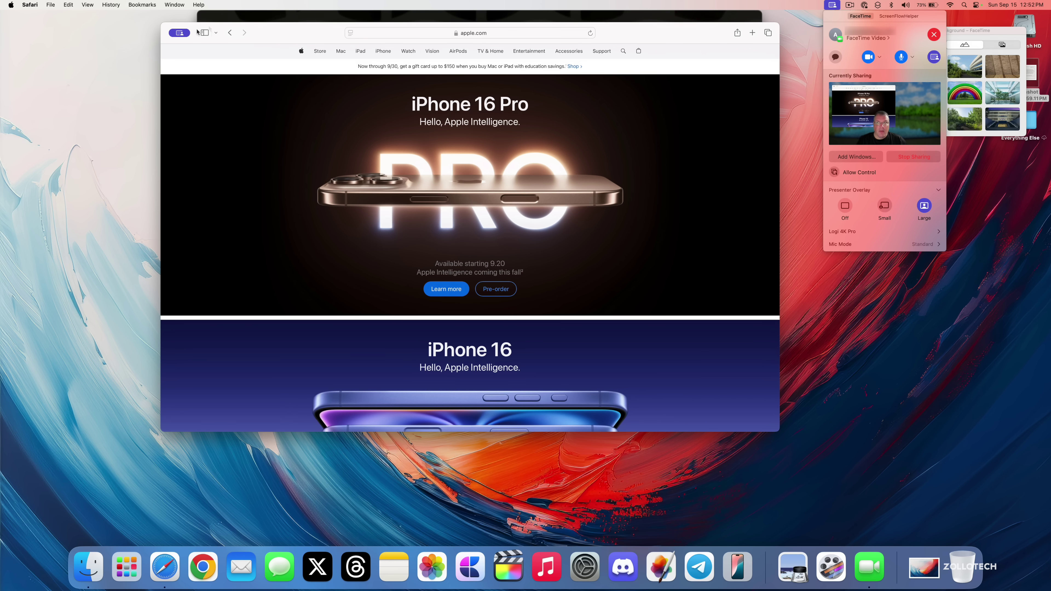
Fill the screen with the shared Safari window, tile it to the left half, and pull it free to its floating size
left_click(178, 34)
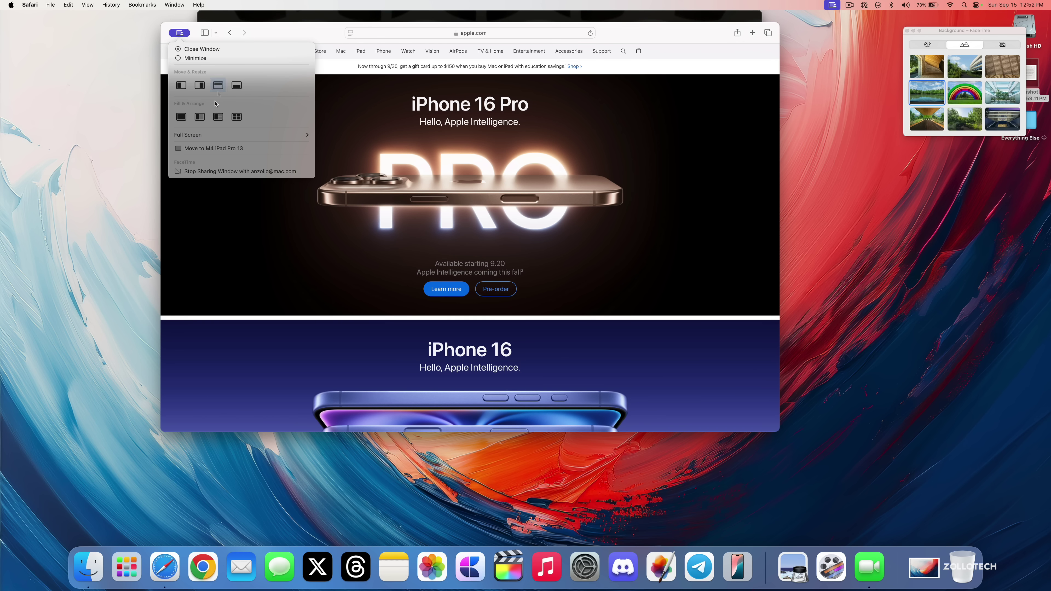
left_click(181, 118)
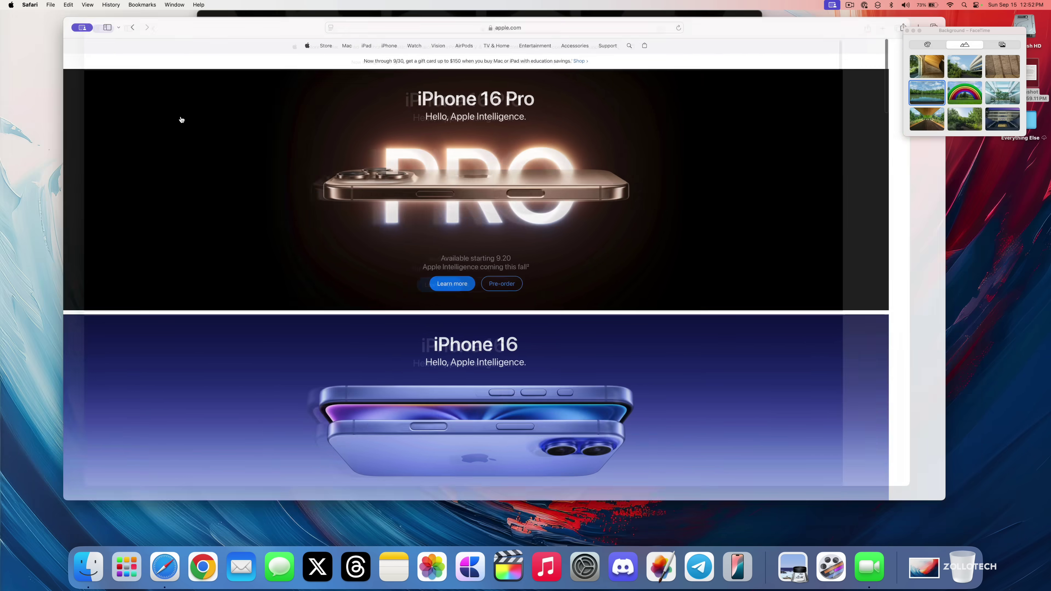
mouse_move(22, 24)
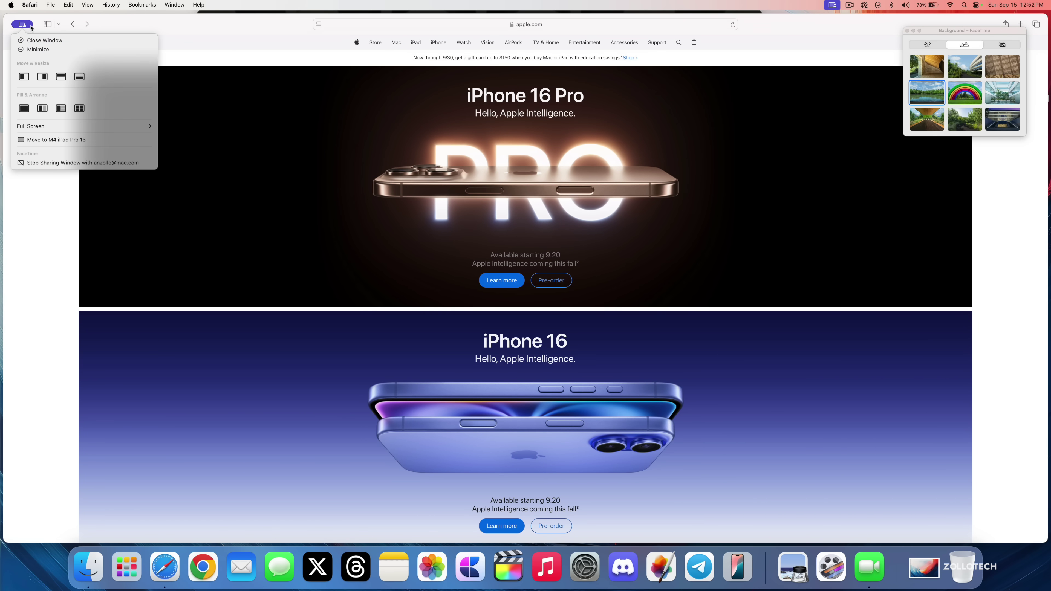
left_click(26, 81)
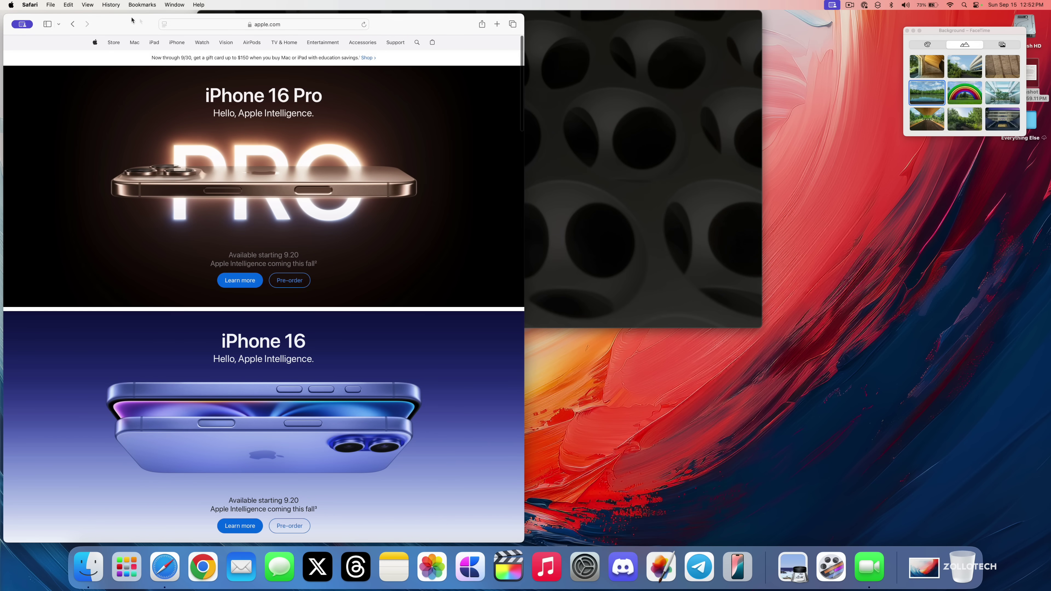
mouse_move(25, 27)
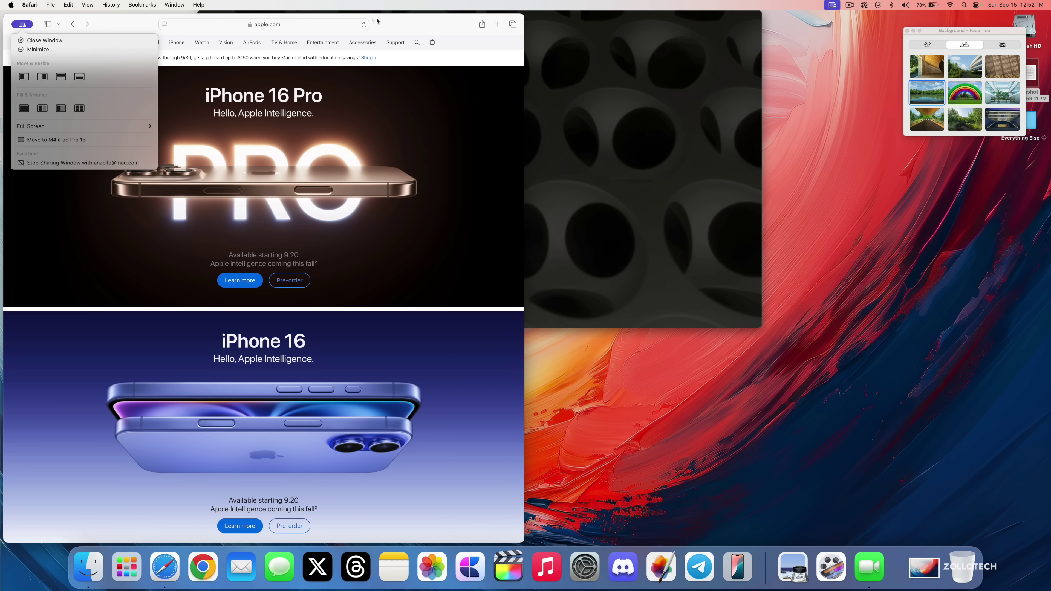
left_click_drag(377, 20, 679, 35)
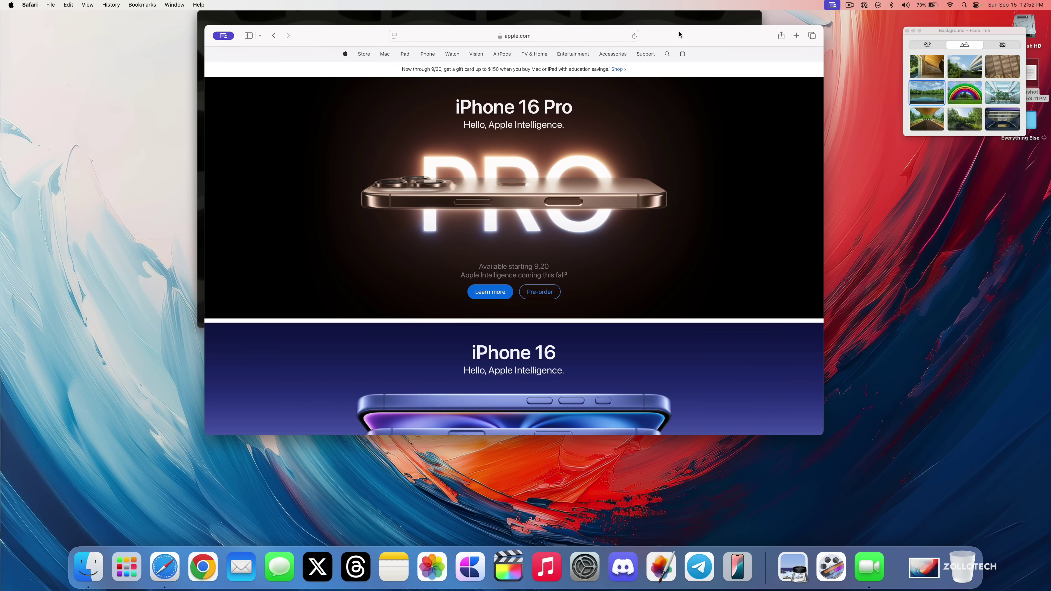
Revisit the FaceTime color and scene background options and close the Background window
left_click(926, 44)
left_click(964, 48)
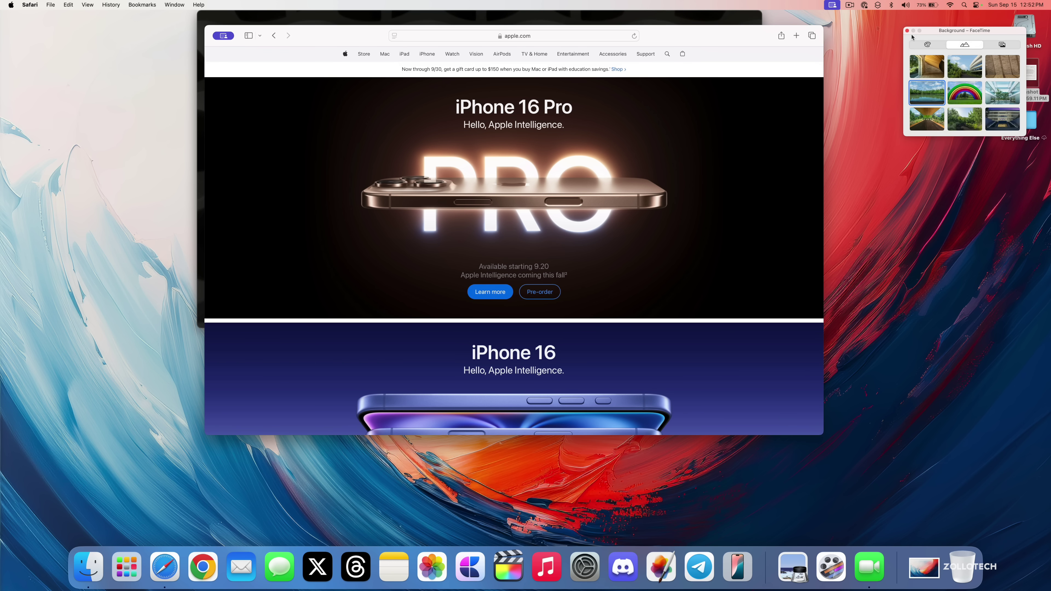
left_click(907, 30)
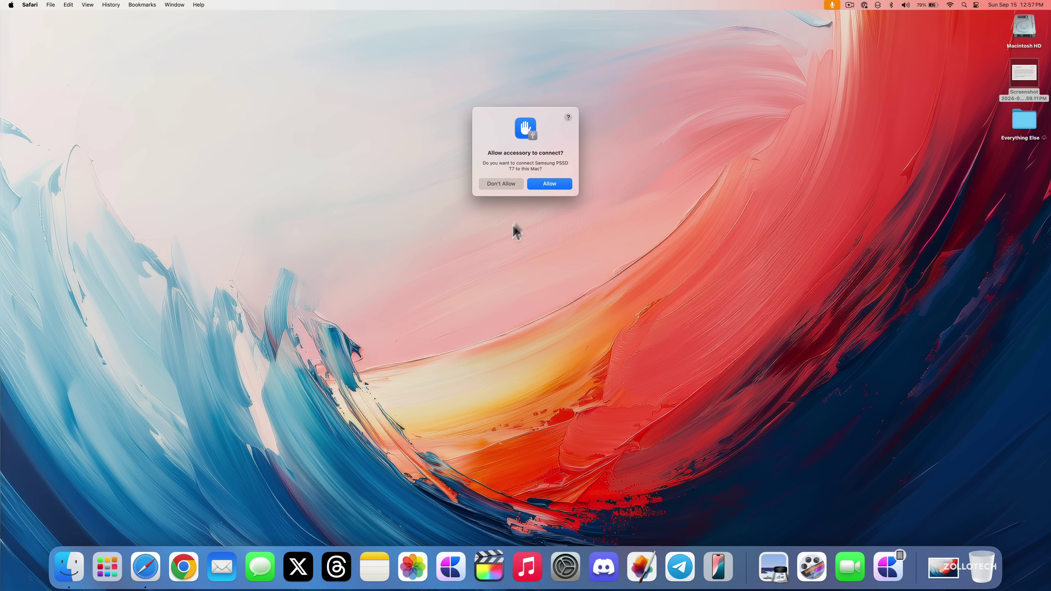
Allow the Samsung PSSD T7 to connect, open Erase Disk for the ESD-USB drive, and reposition its dialog
left_click(549, 184)
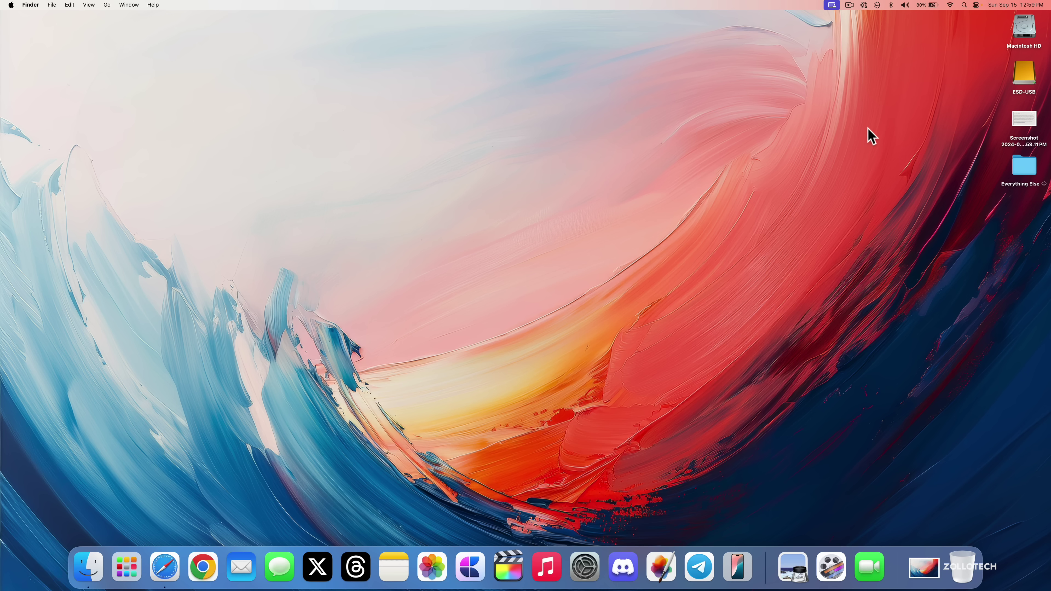
left_click(1019, 73)
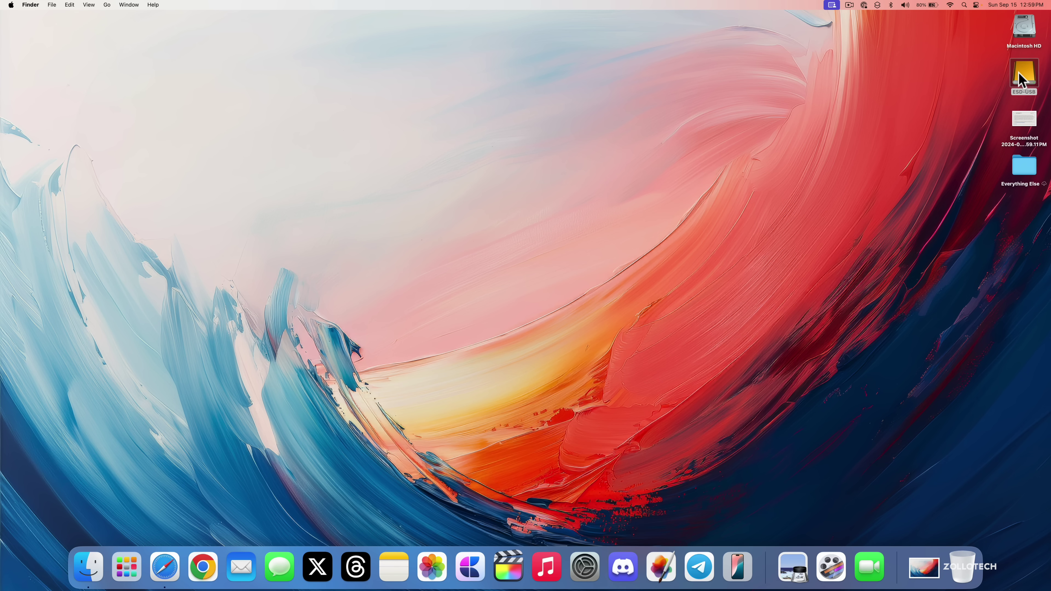
right_click(1019, 75)
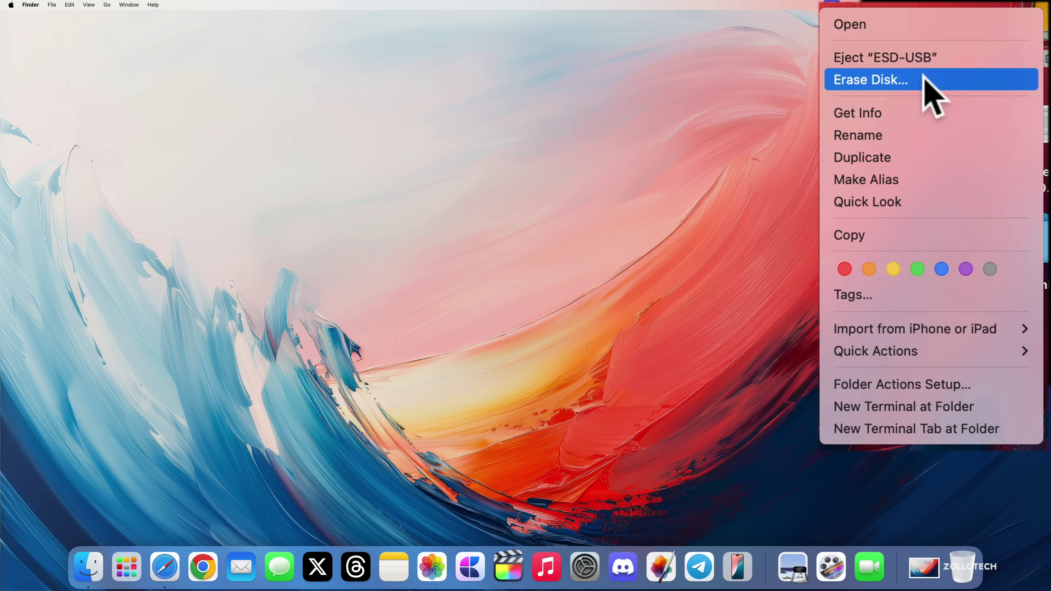
left_click(926, 79)
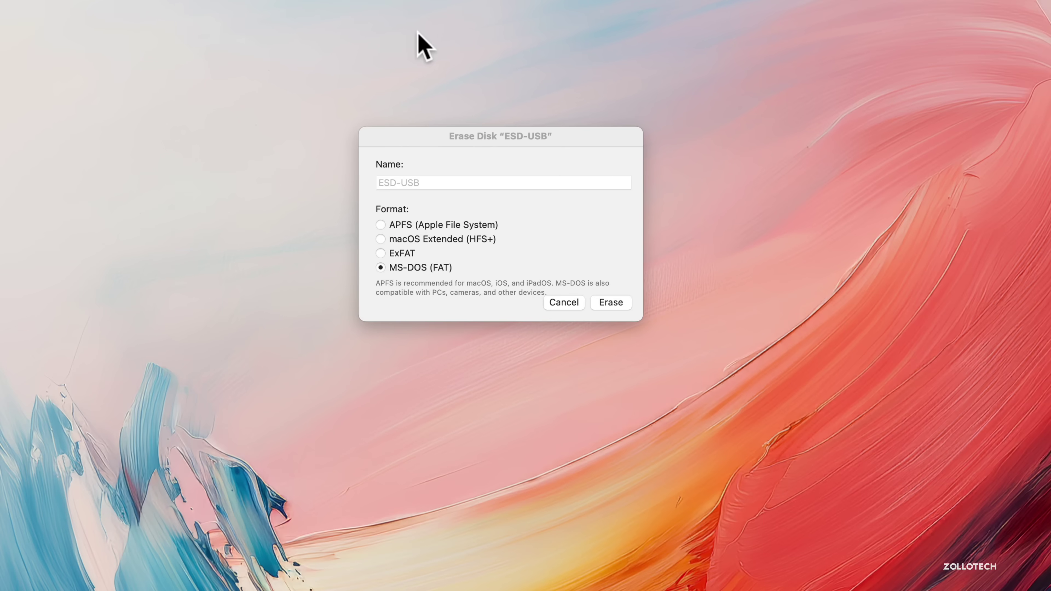
left_click_drag(476, 141, 532, 181)
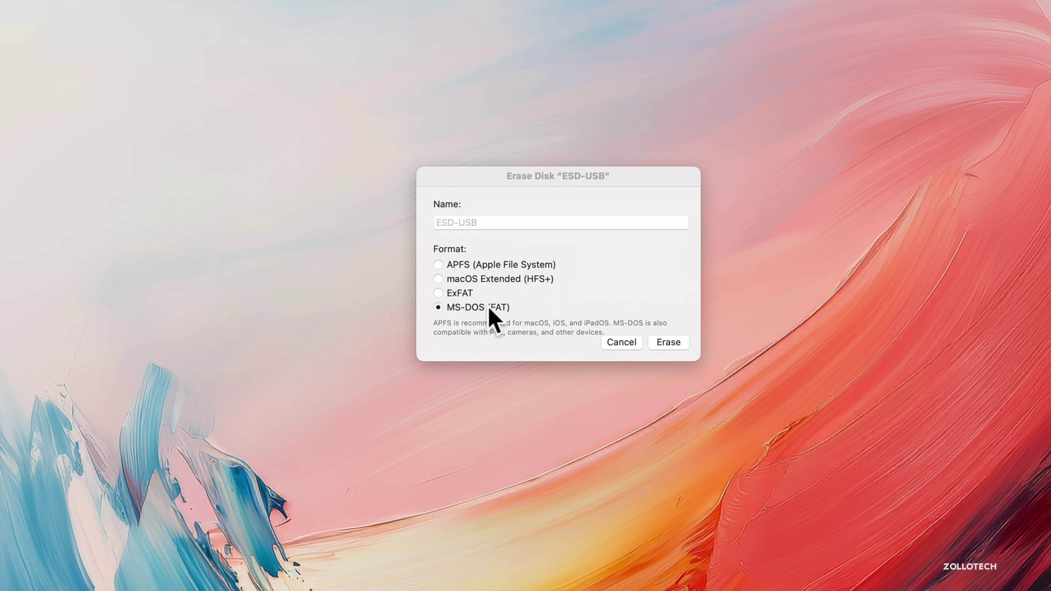
Try the macOS Extended (HFS+) erase format, switch to APFS (Apple File System), and select the Encrypted option
left_click(486, 280)
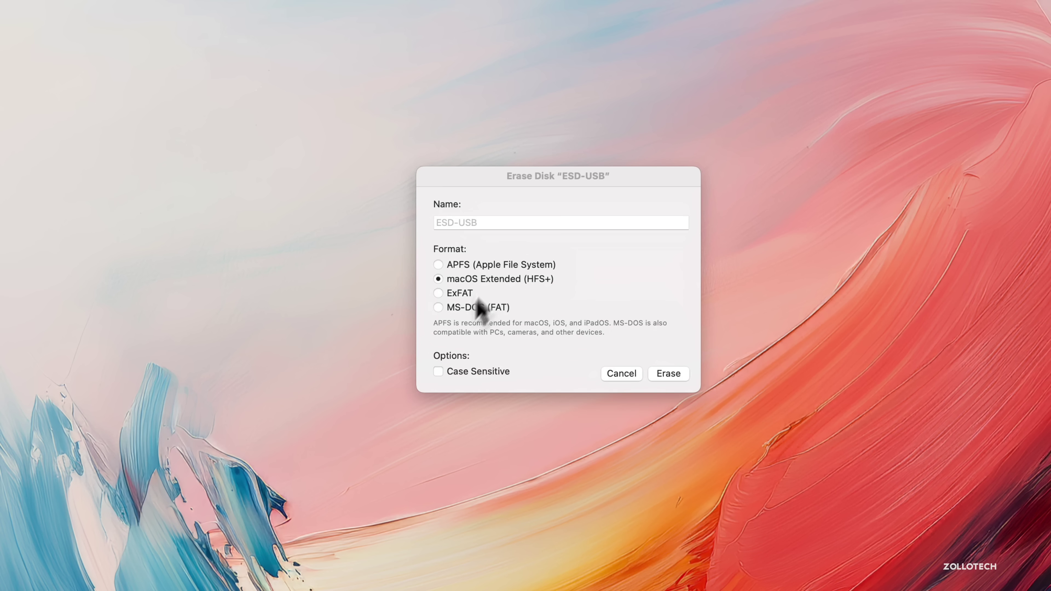
left_click(459, 267)
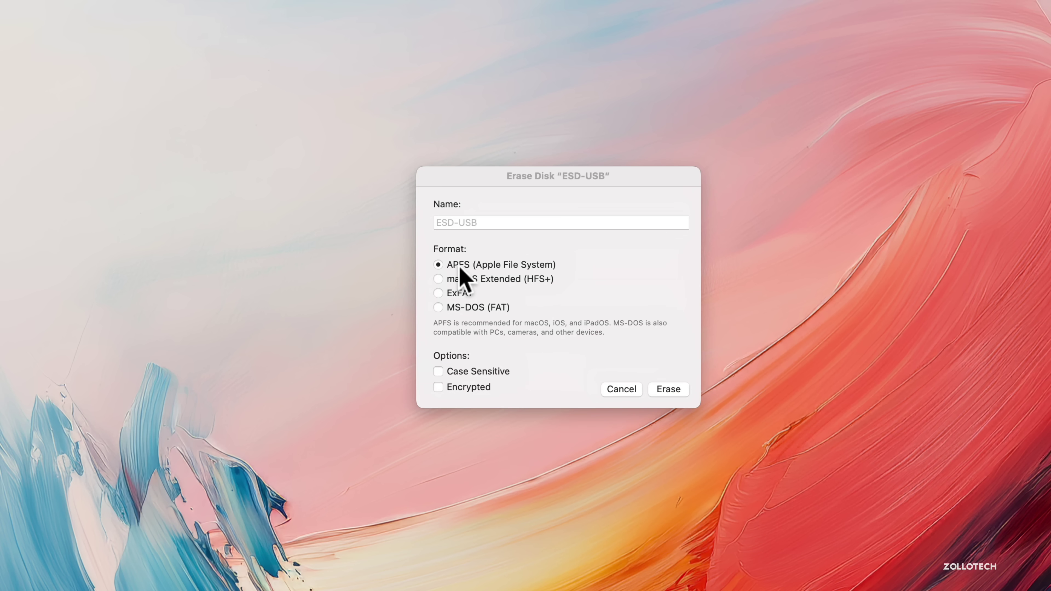
left_click(438, 387)
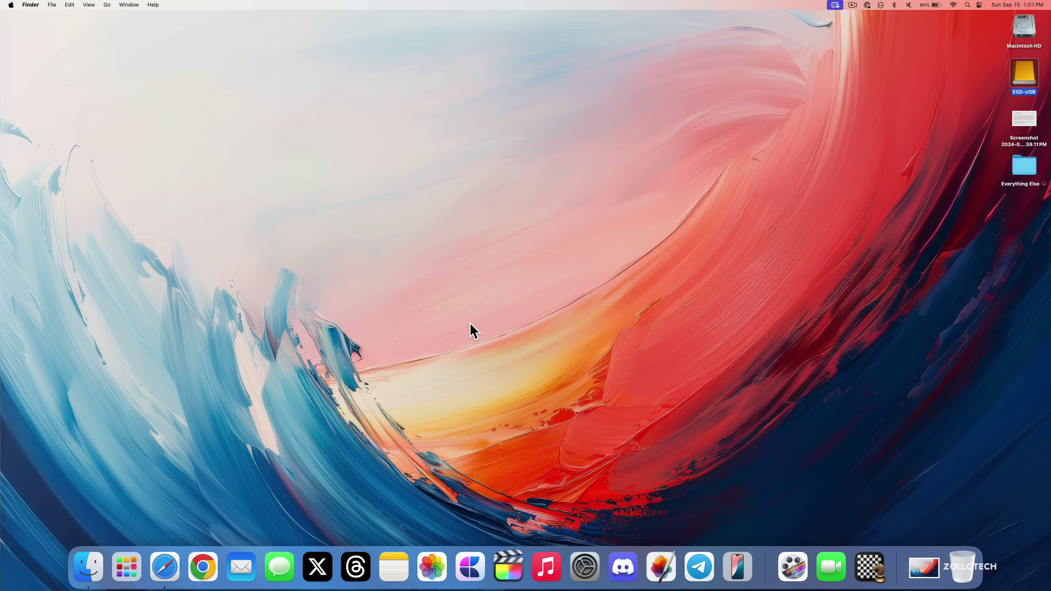
Launch Chess from the Games folder in Launchpad and move the white pawn in front of the king's bishop forward
left_click(127, 567)
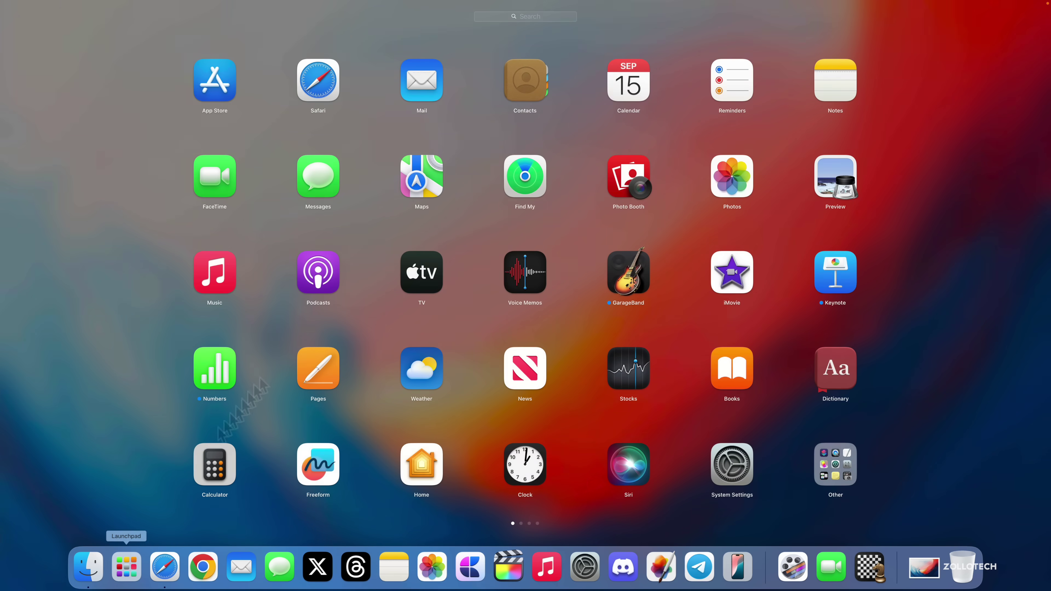
scroll(438, 281, "right", 3)
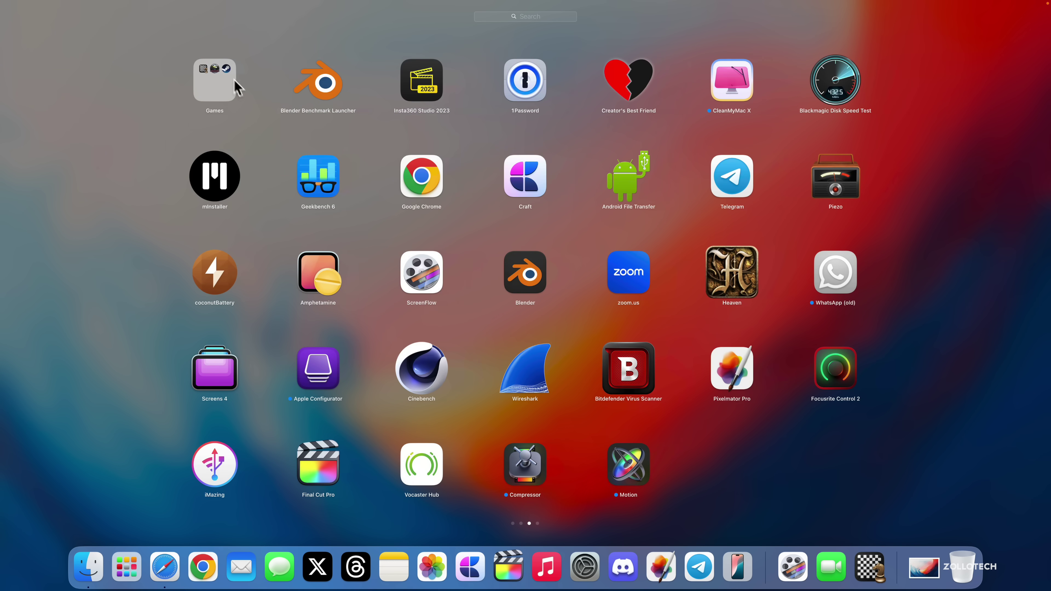
left_click(226, 81)
left_click(218, 295)
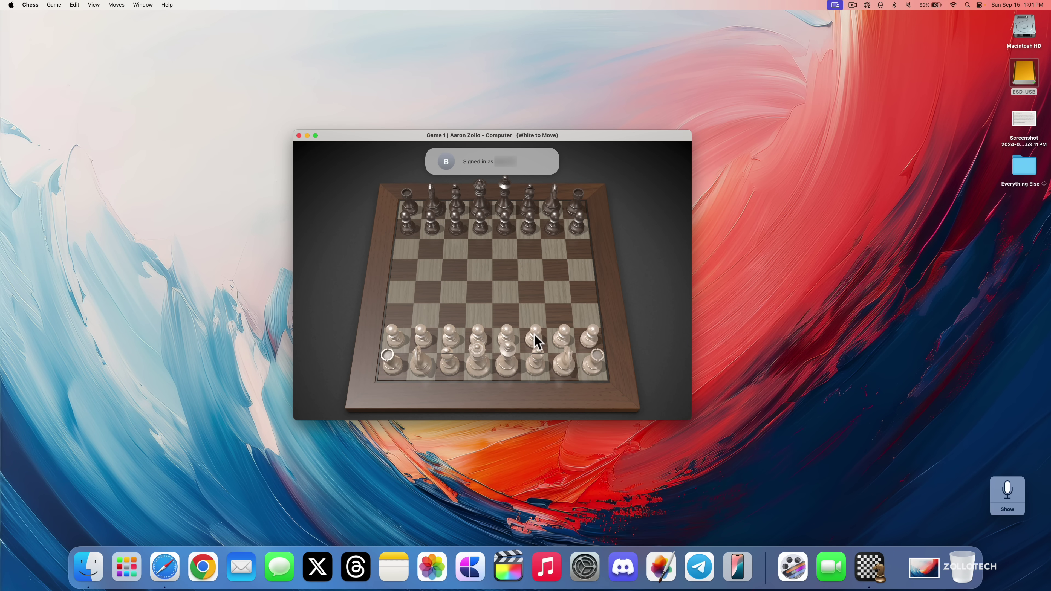
left_click_drag(534, 336, 533, 301)
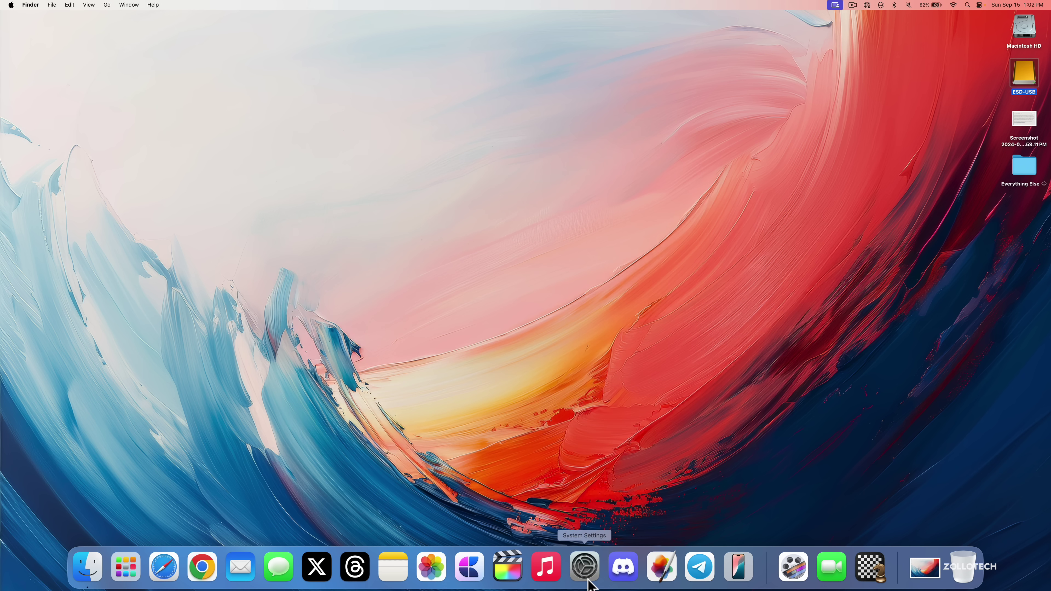
Open the Accessibility Audio settings in System Settings and bring up the Headphone Accommodations section
left_click(589, 581)
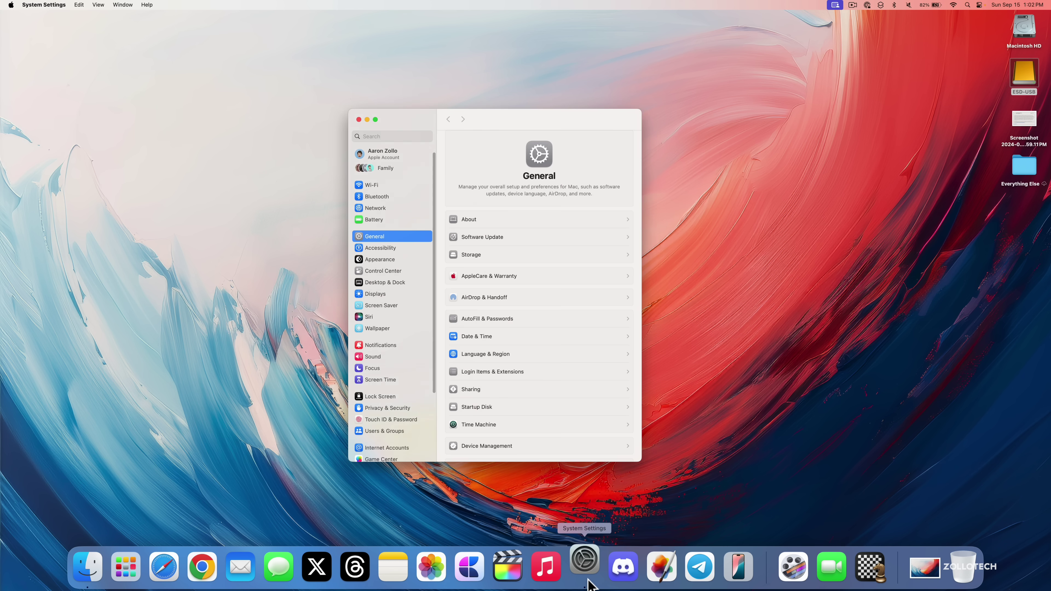
left_click(379, 251)
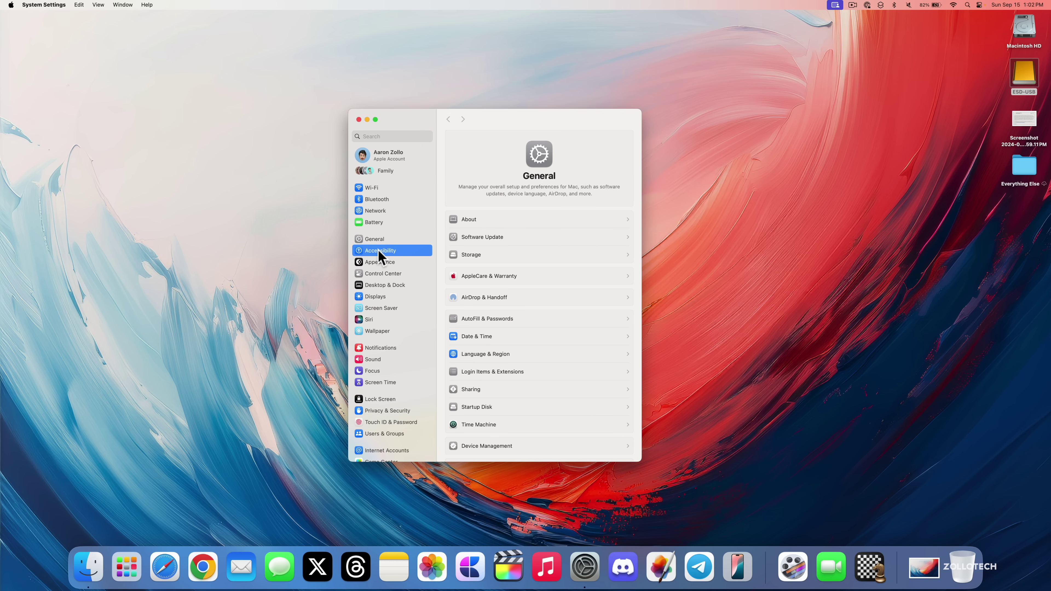
left_click(490, 341)
scroll(561, 371, "down", 10)
scroll(564, 379, "down", 2)
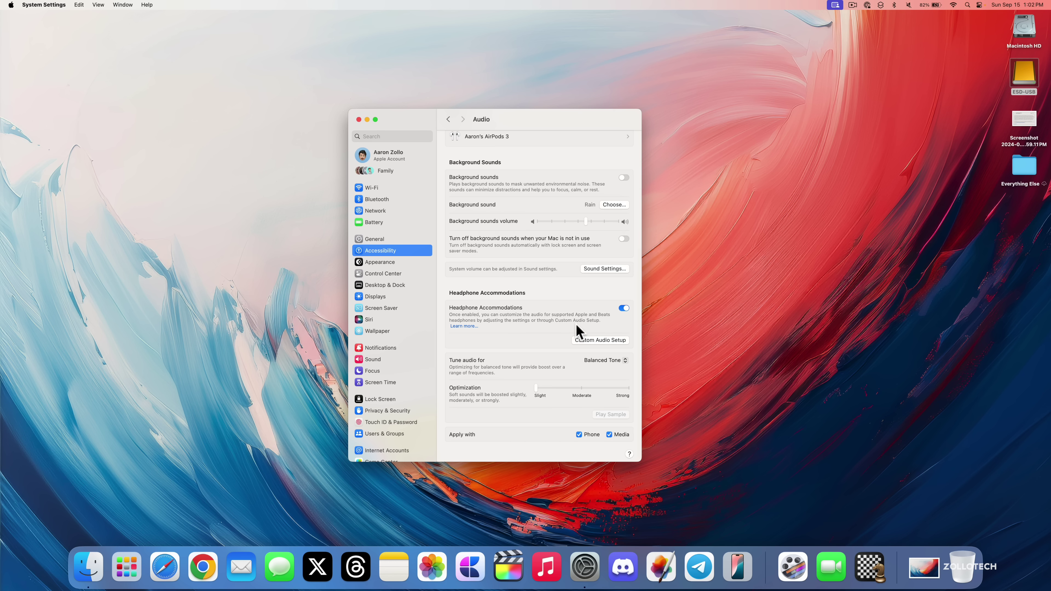
View the introductory pages of the headphone Custom Audio Setup and cancel the setup
left_click(582, 340)
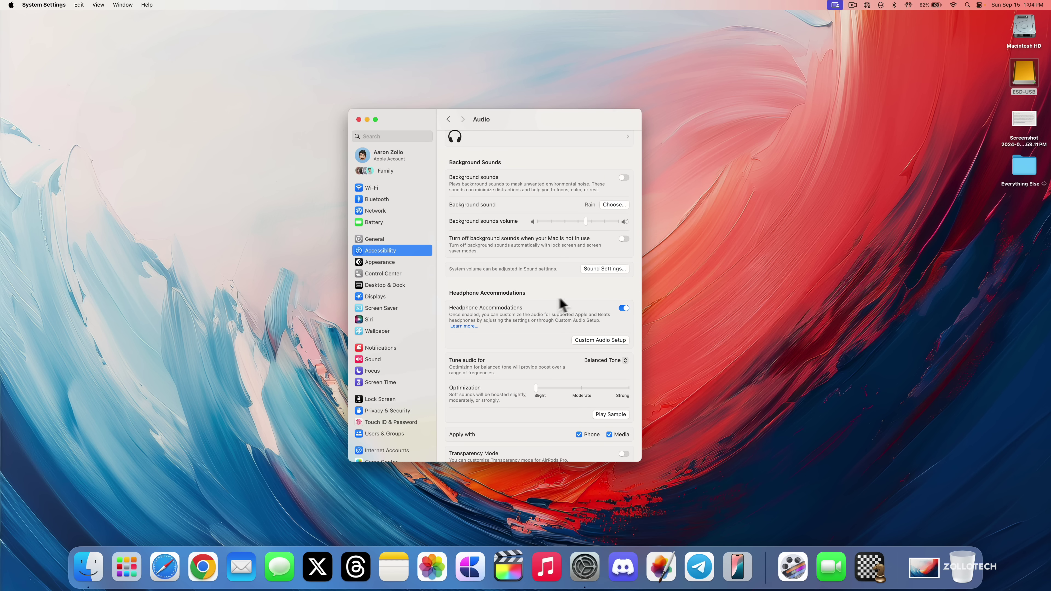
left_click(578, 338)
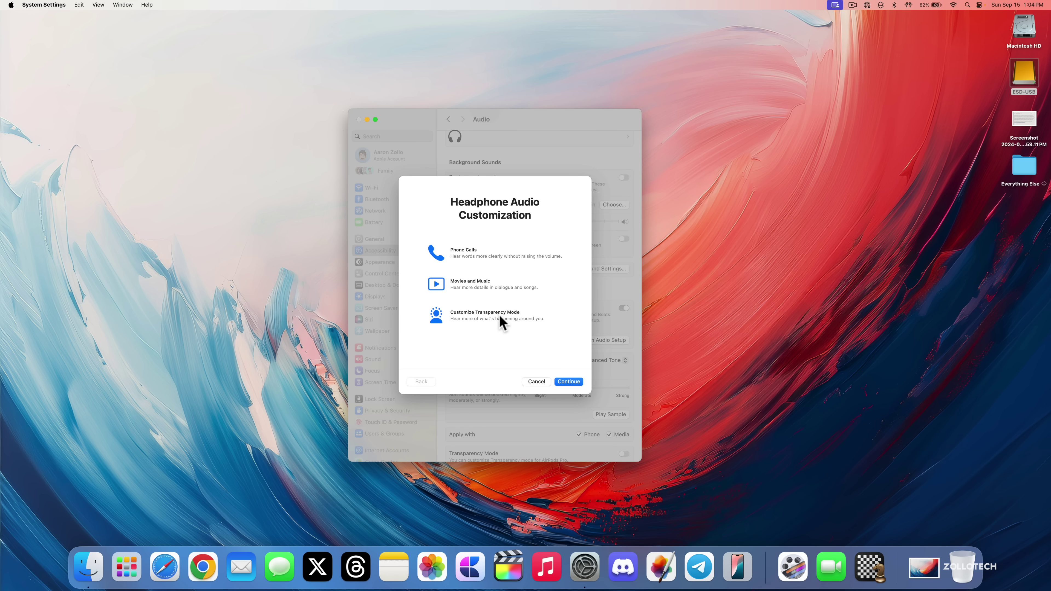
left_click(568, 382)
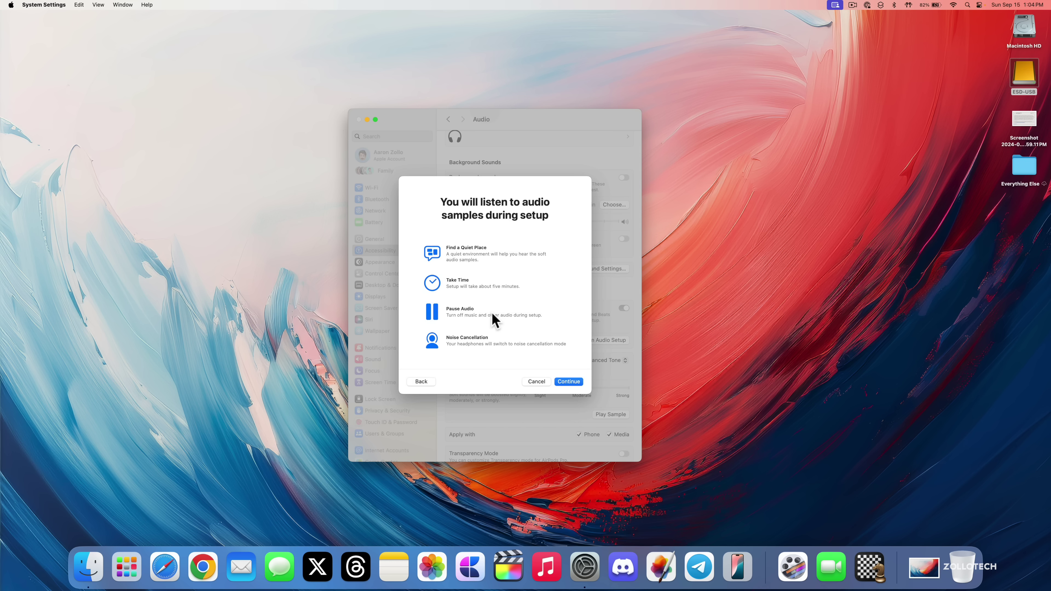
left_click(534, 380)
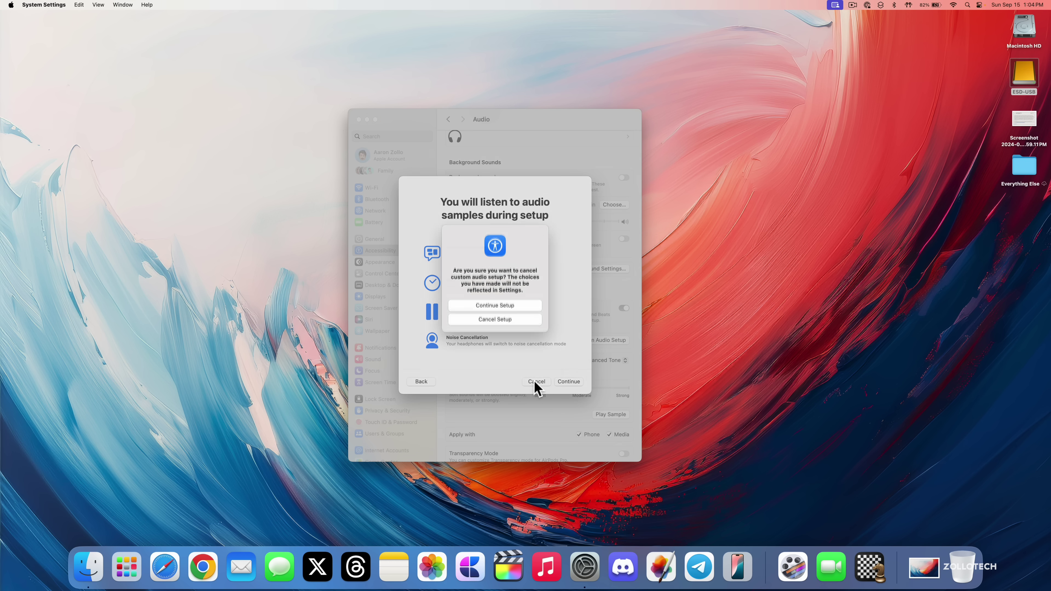
left_click(501, 328)
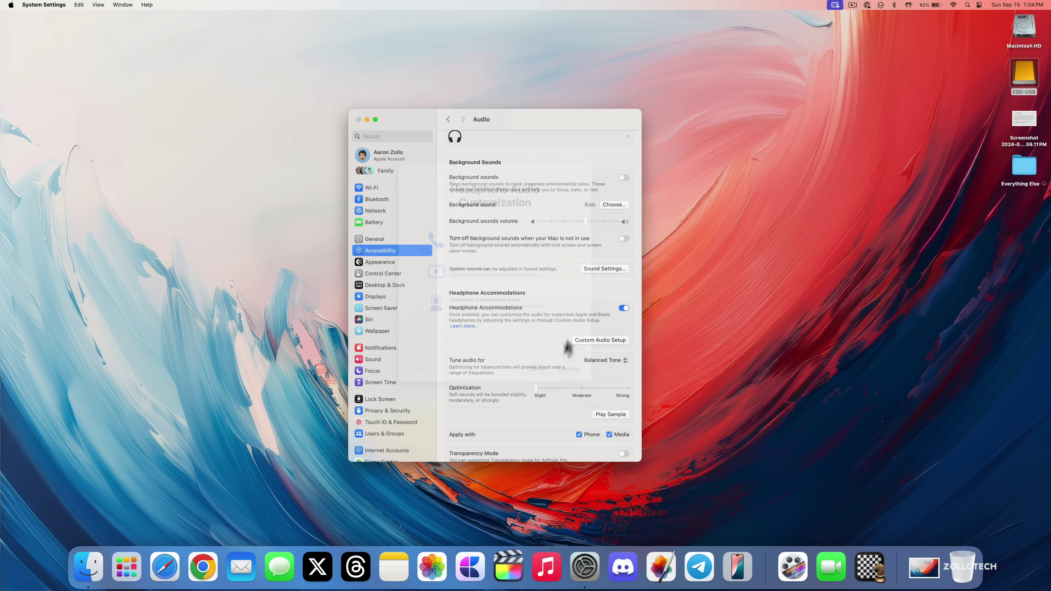
Return to the Accessibility overview and open the Vocal Shortcuts settings
key("super+bracketleft")
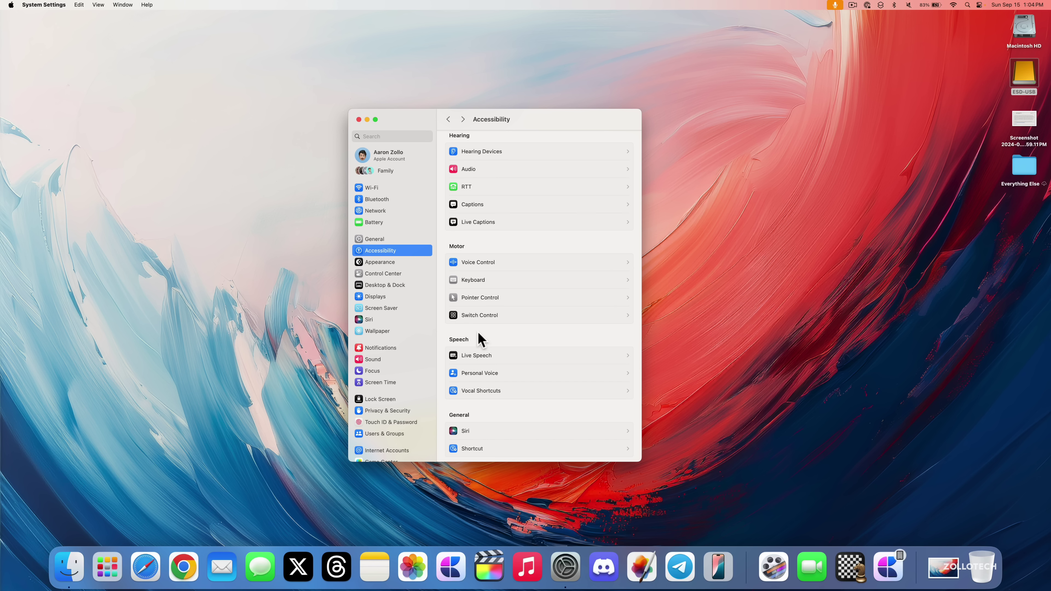
left_click(494, 392)
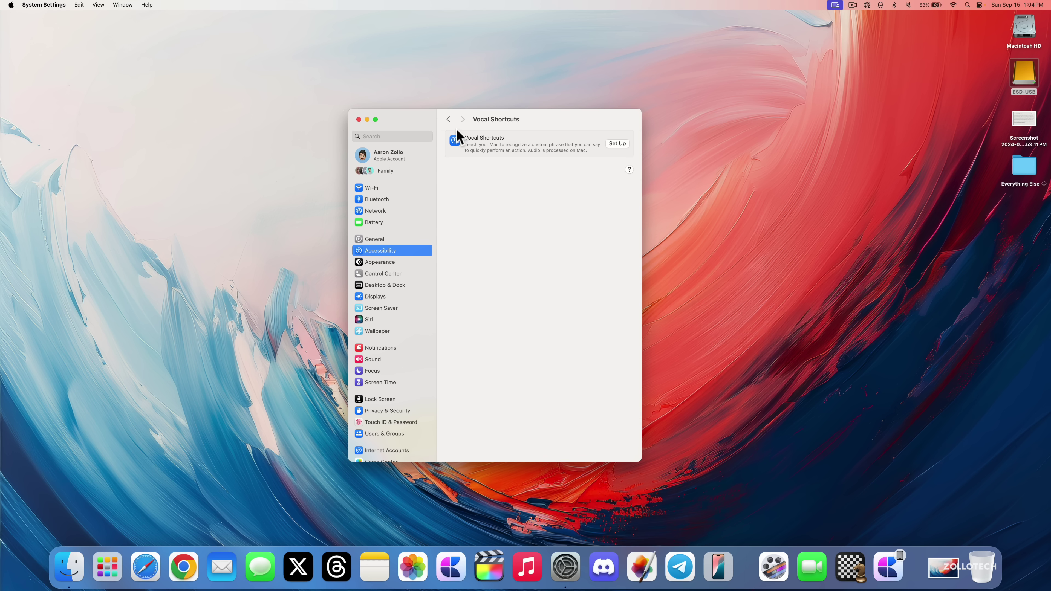
Return to the Accessibility overview, look through its Vision, Hearing, Motor, Speech and General categories, and quit System Settings
left_click(448, 120)
scroll(495, 269, "up", 5)
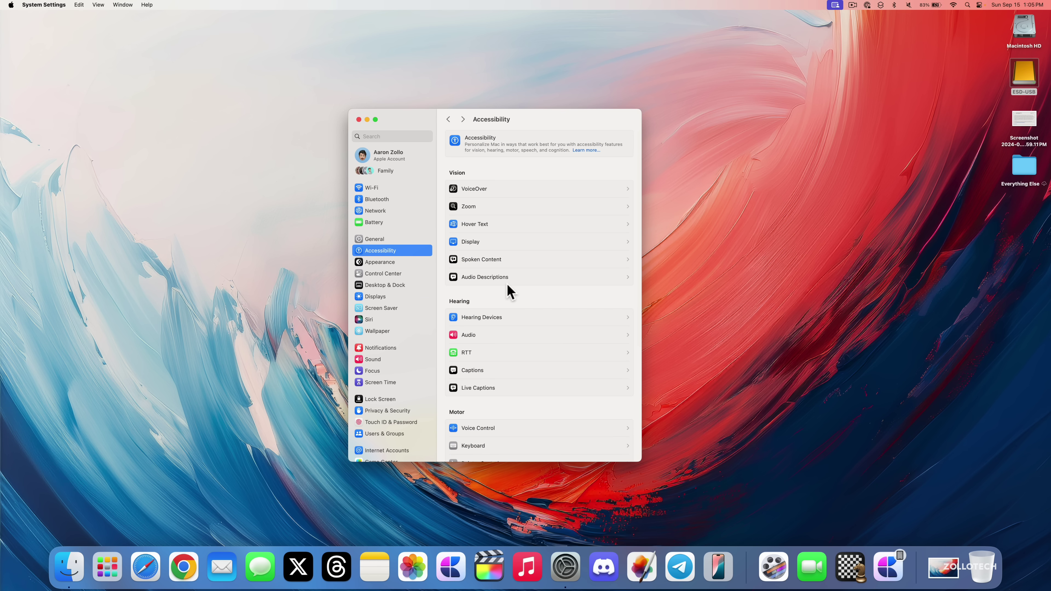
scroll(515, 293, "down", 3)
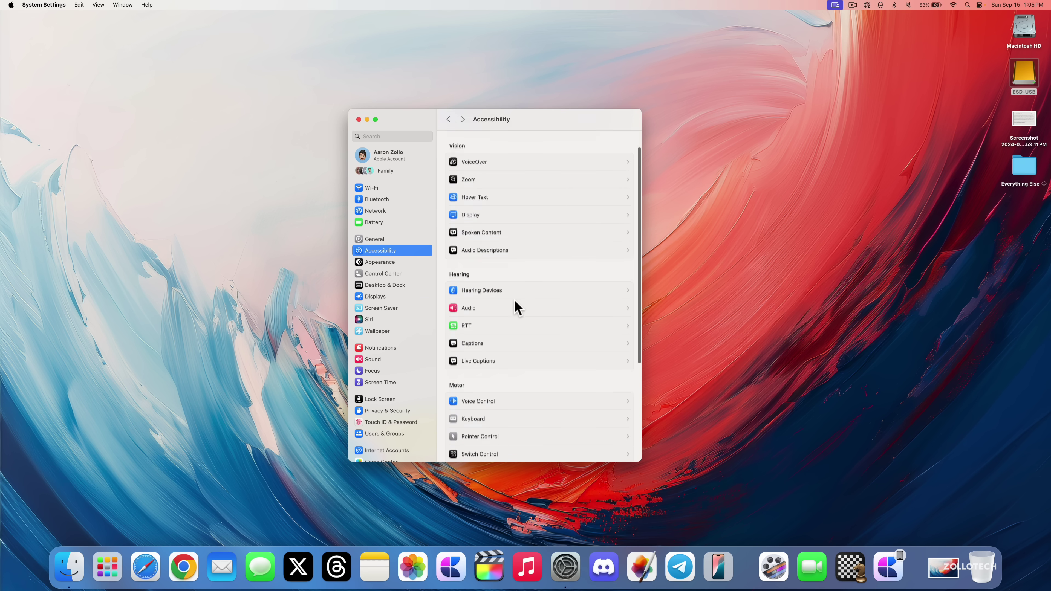
scroll(515, 301, "down", 5)
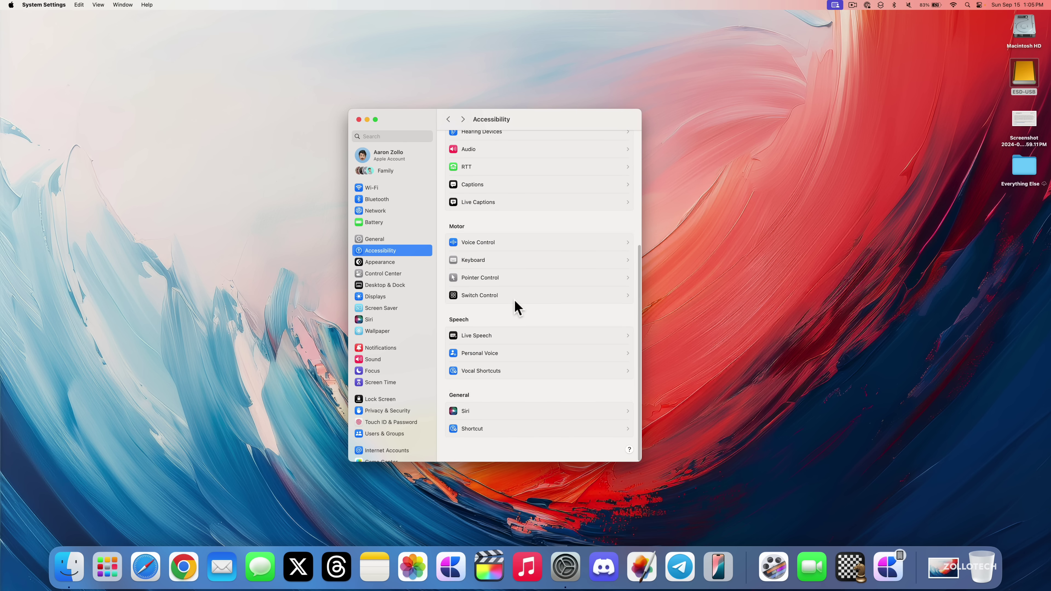
key("cmd+q")
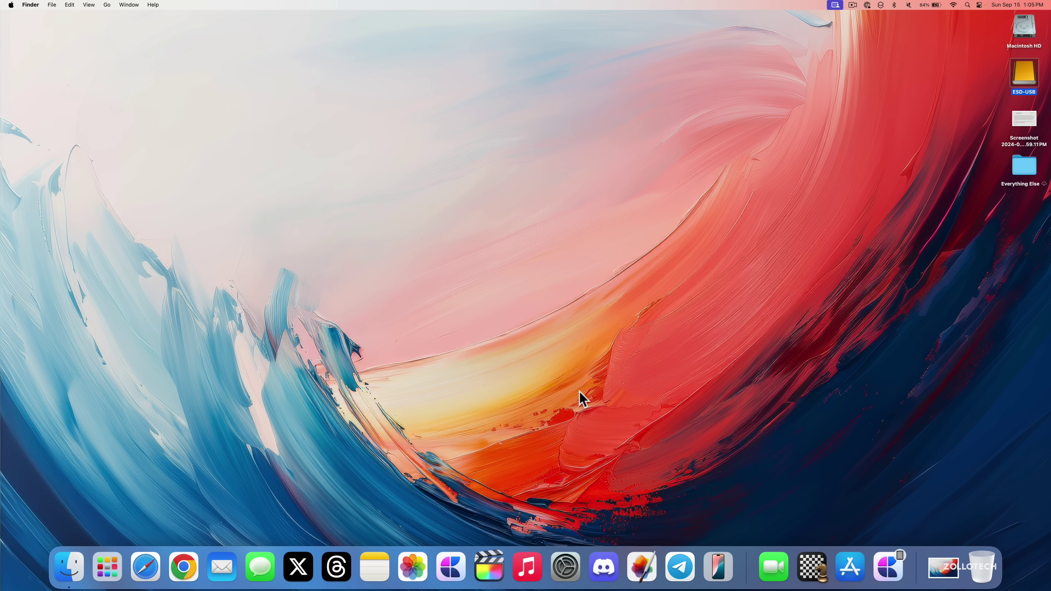
Open the App Store, reposition its window nearer the middle of the desktop, and dismiss the What's New introduction
left_click(850, 567)
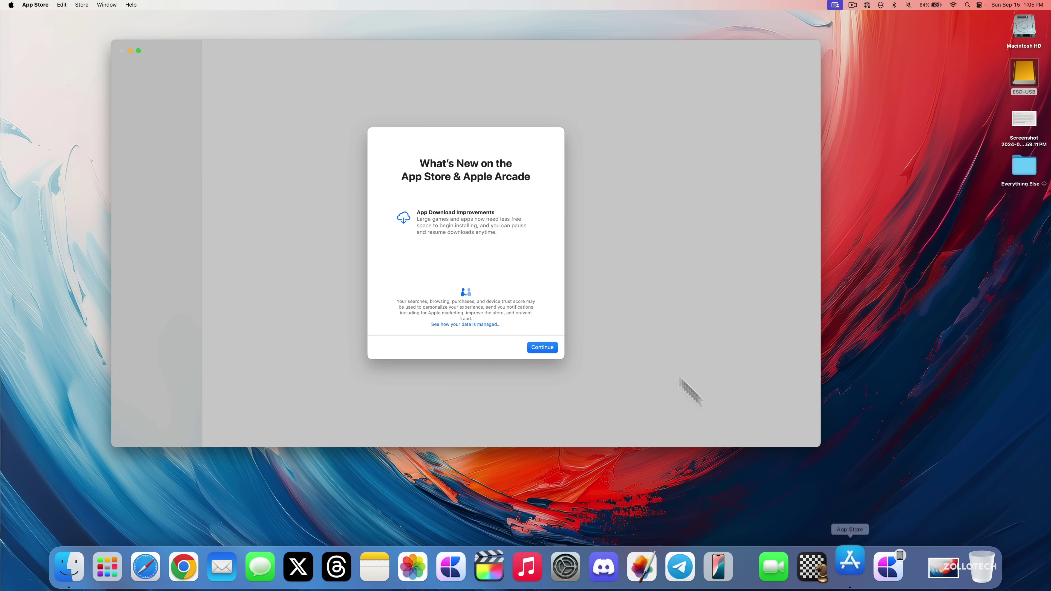
left_click_drag(493, 46, 544, 70)
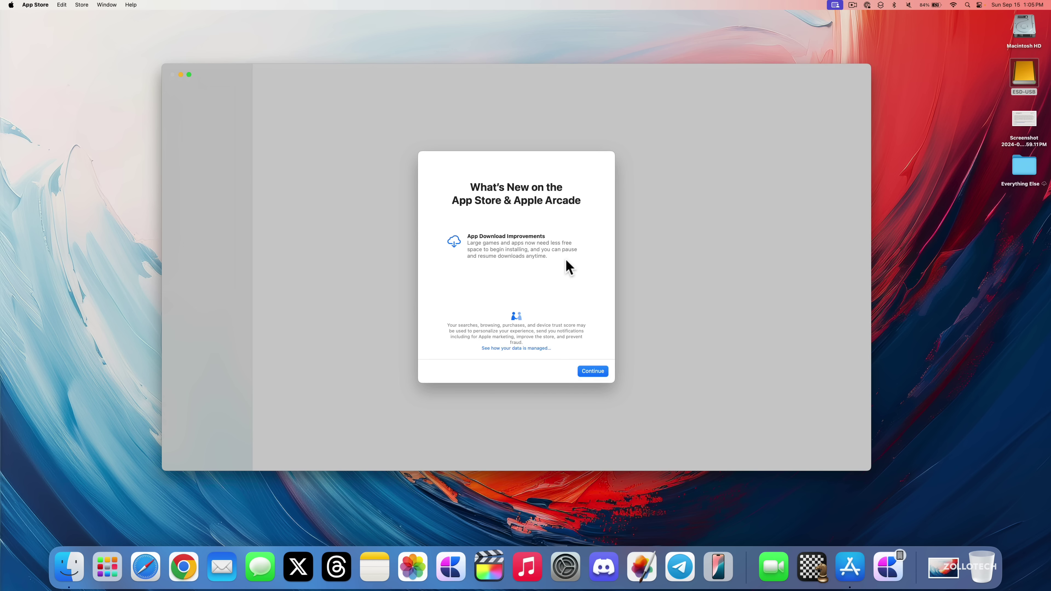
left_click(596, 372)
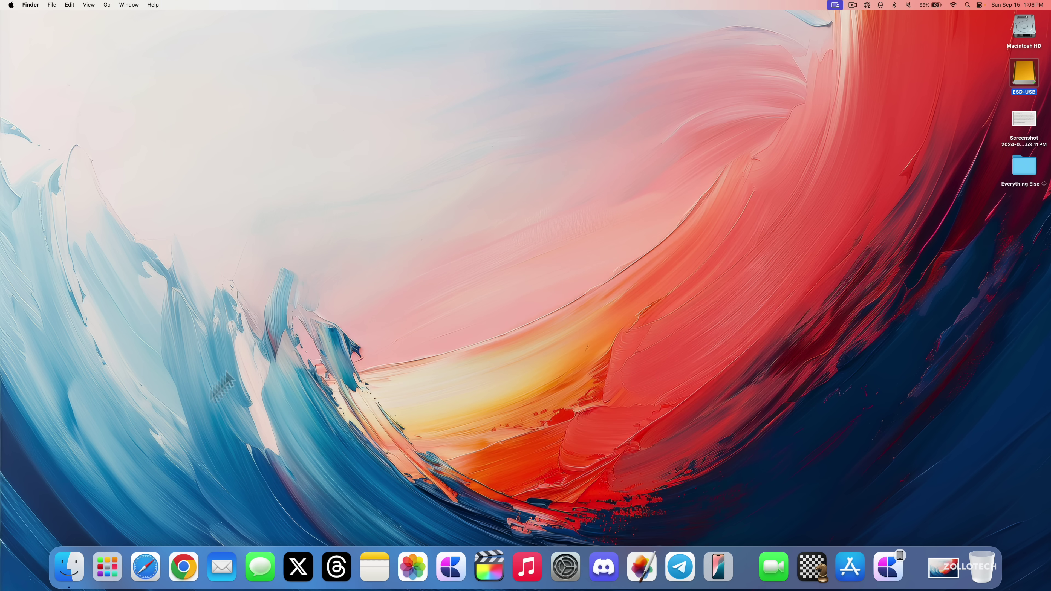
Open apple.com in Safari and turn on Highlights for web pages
left_click(145, 567)
left_click(467, 139)
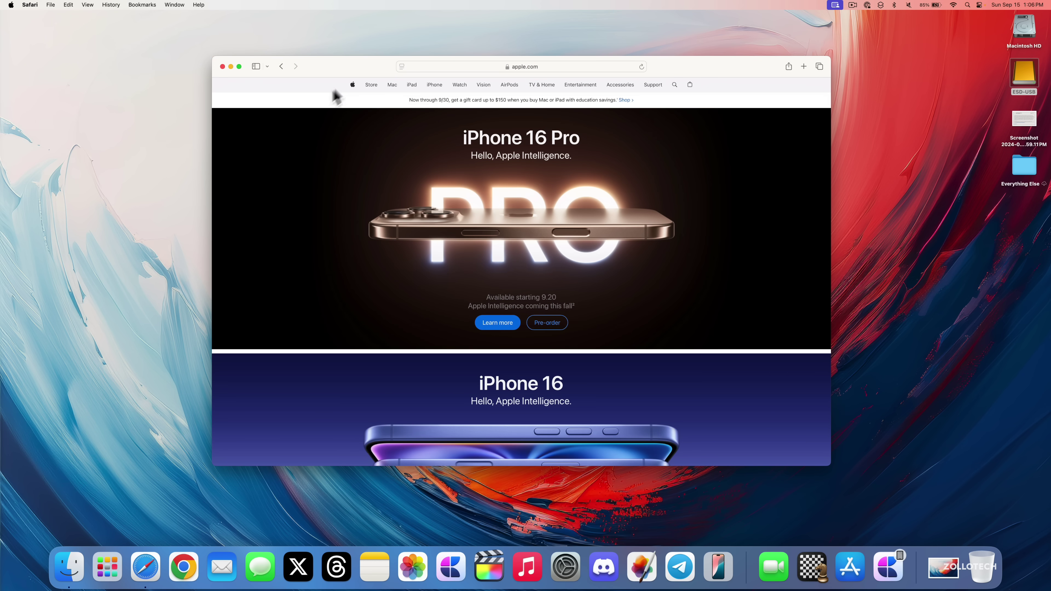
left_click(401, 66)
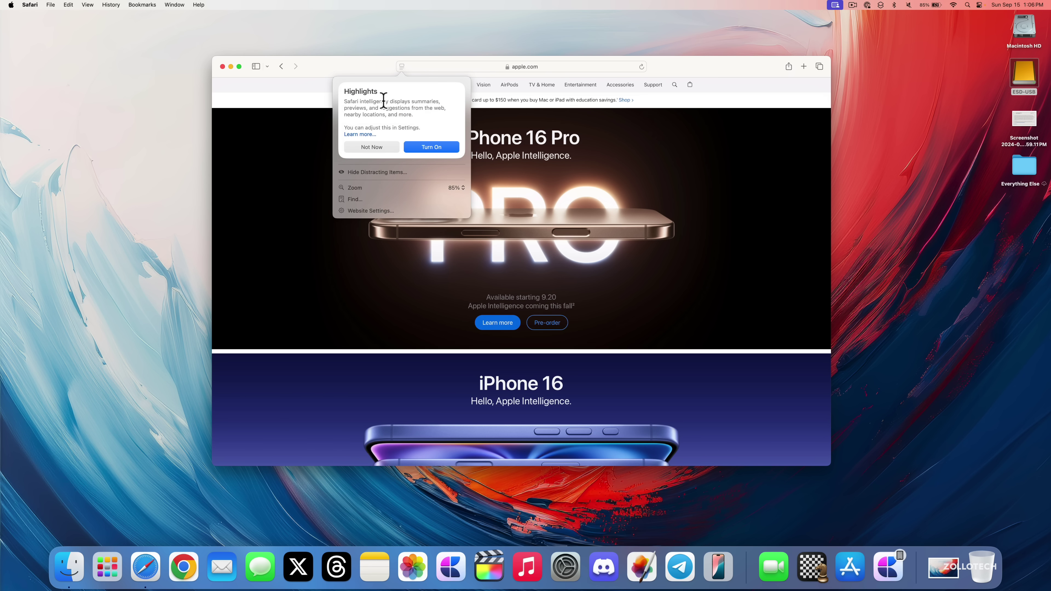
left_click(430, 147)
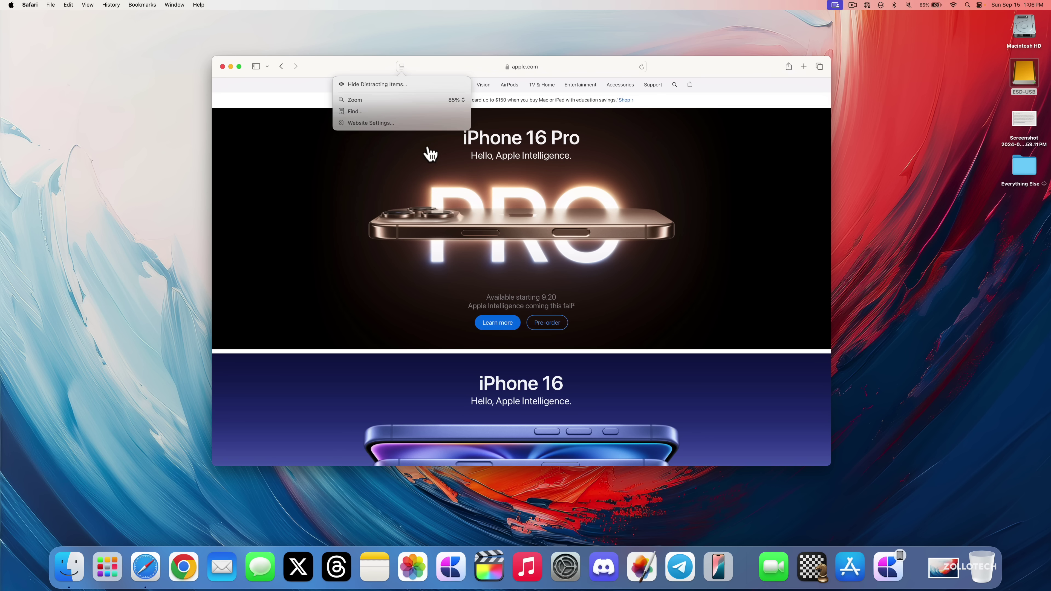
Try Hide Distracting Items on the iPhone 16 Pro image and text blocks and the iPhone 16 banner, and cancel the hiding
left_click(367, 83)
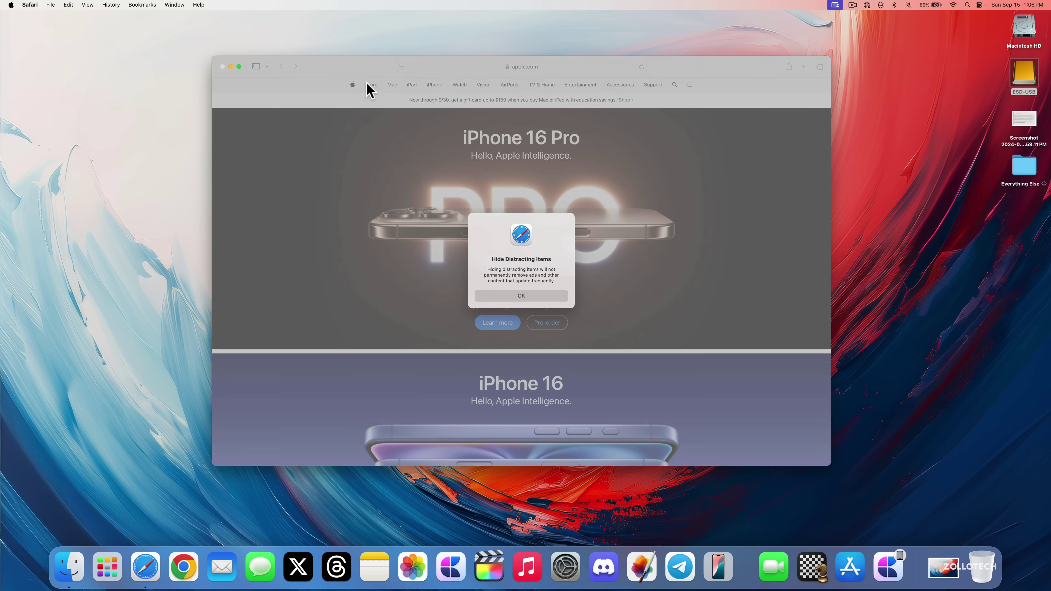
left_click(522, 295)
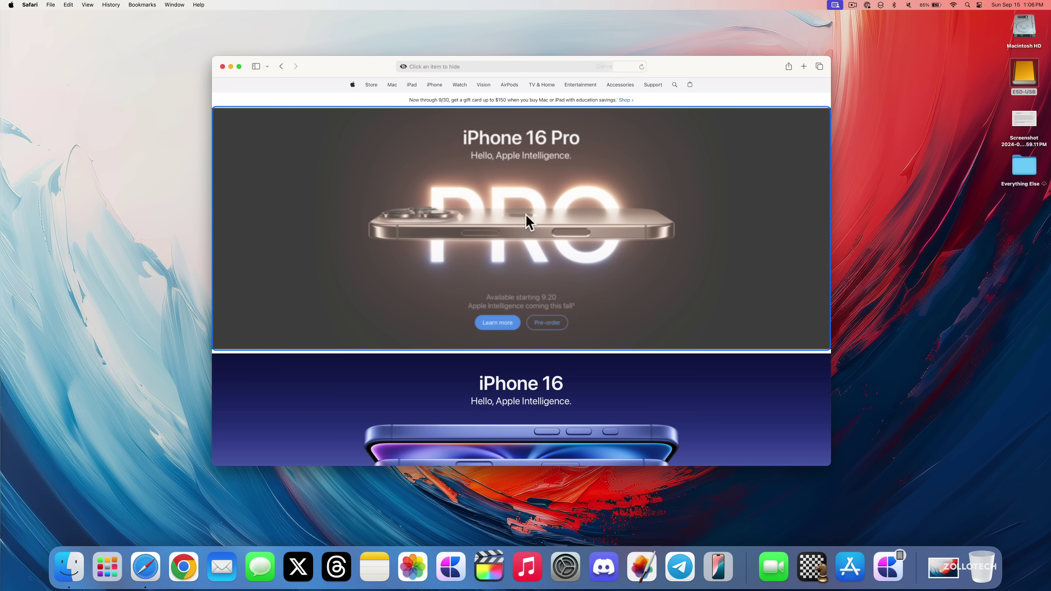
left_click(525, 233)
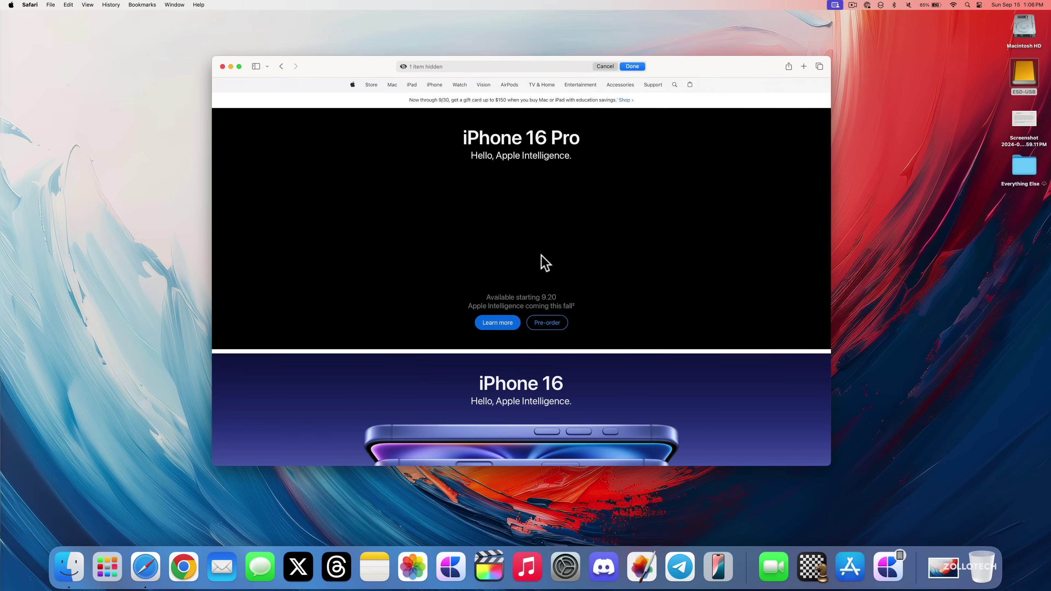
left_click(533, 303)
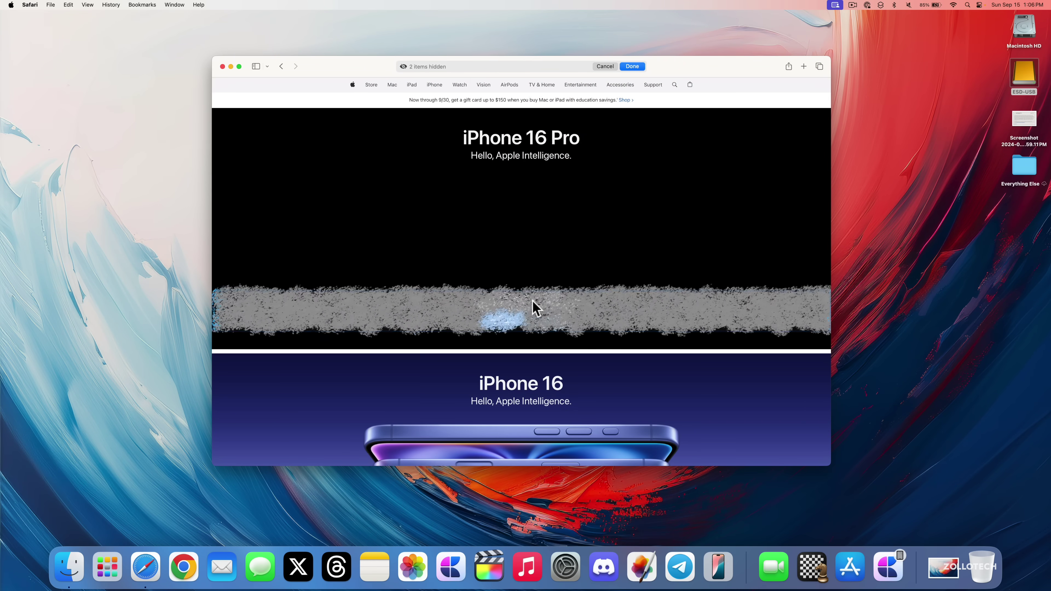
left_click(531, 142)
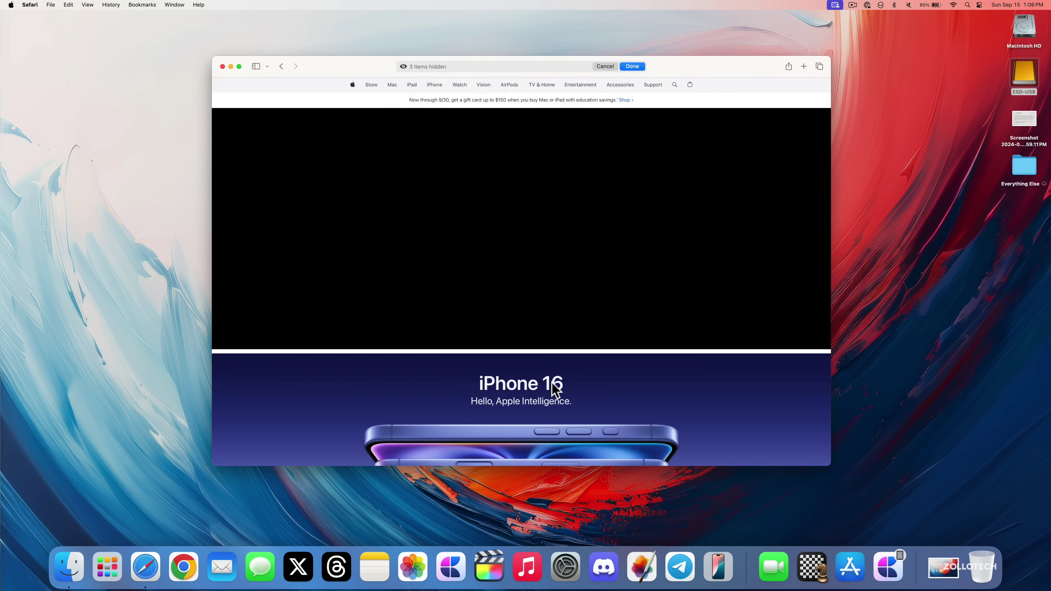
scroll(555, 385, "down", 2)
left_click(539, 245)
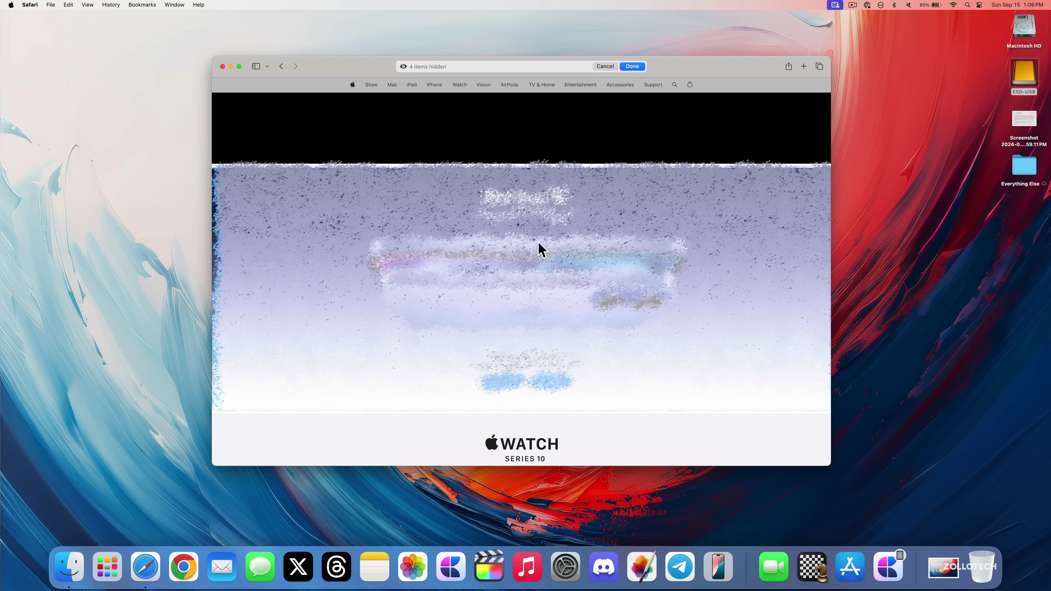
left_click(605, 67)
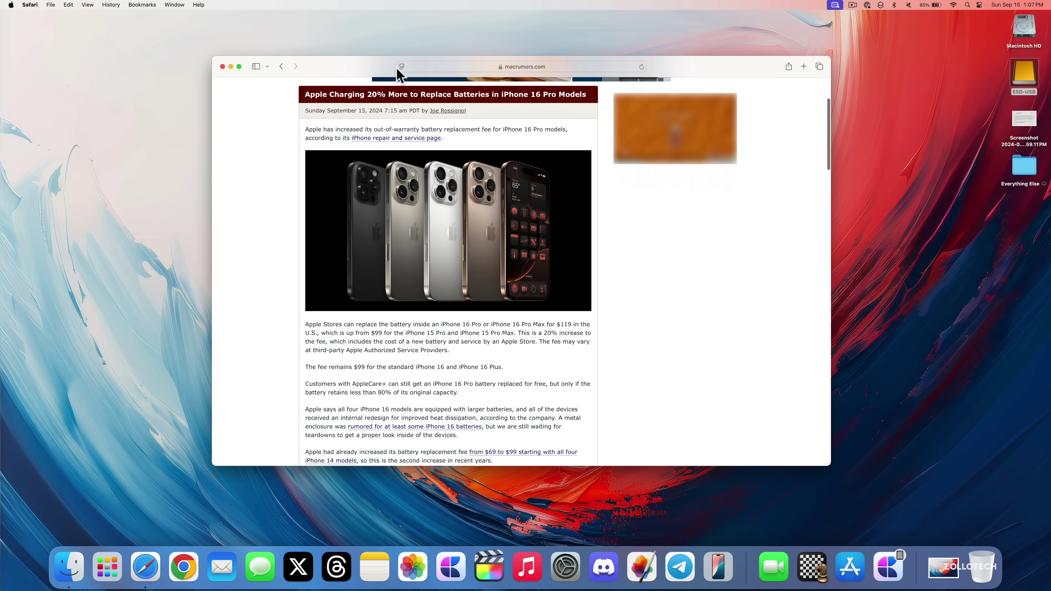
Show the MacRumors article about iPhone 16 Pro battery replacement in Reader and look through it to the end
left_click(401, 66)
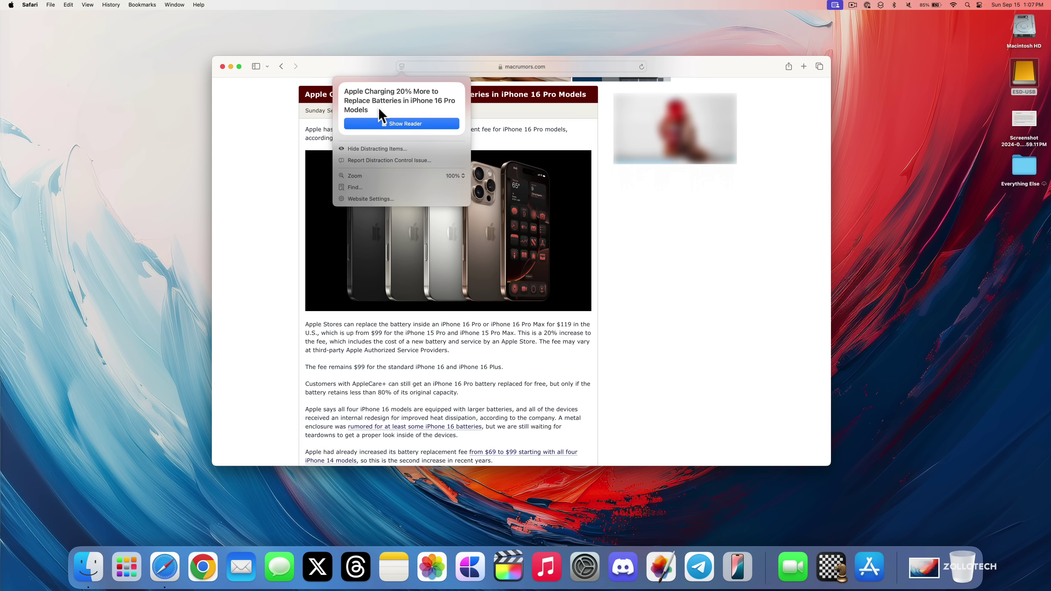
left_click(400, 123)
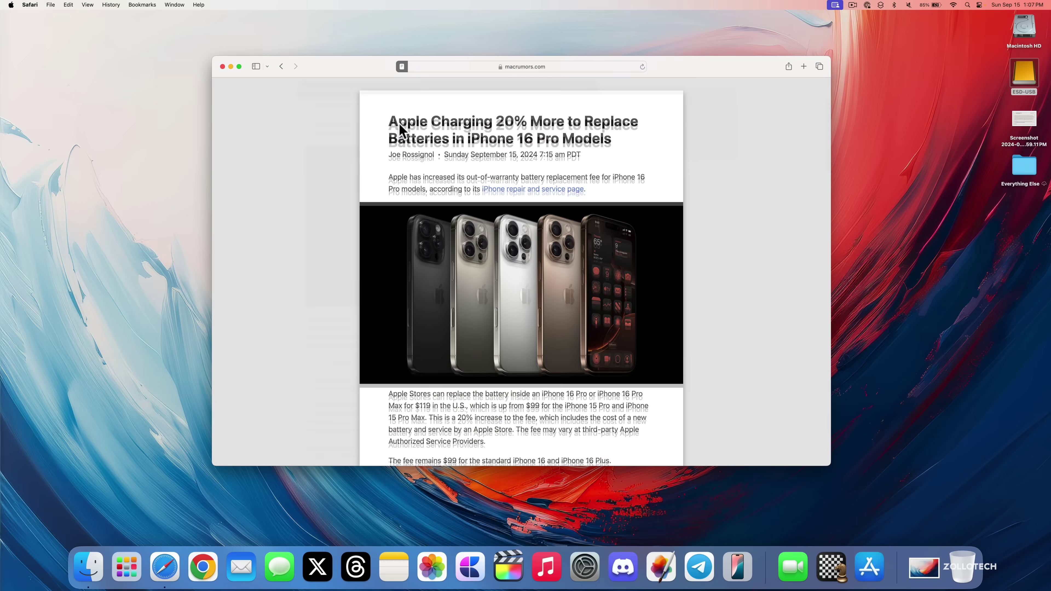
scroll(484, 306, "down", 2)
scroll(484, 307, "down", 10)
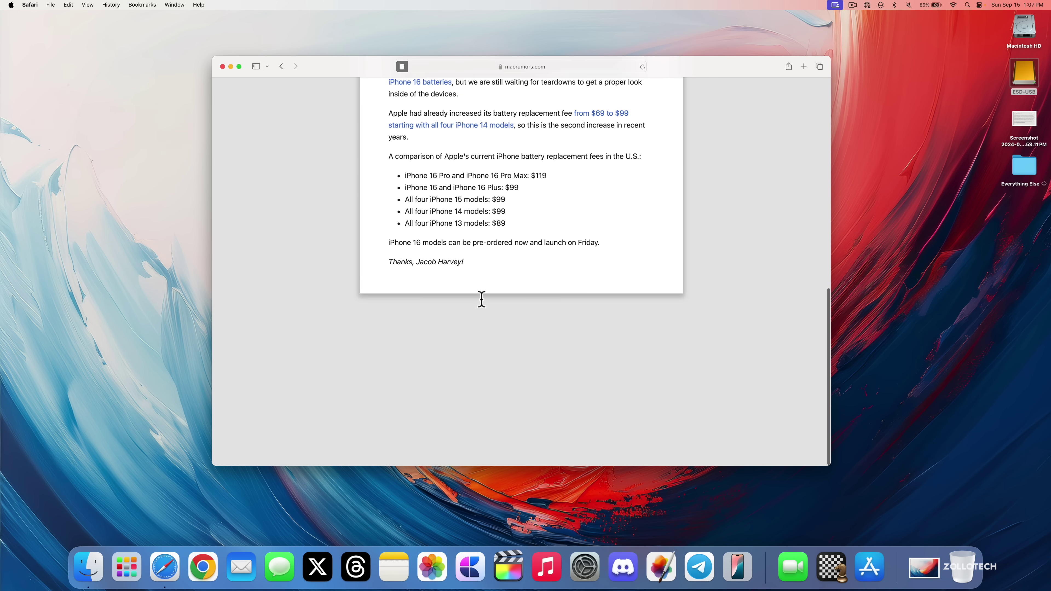
scroll(482, 300, "up", 15)
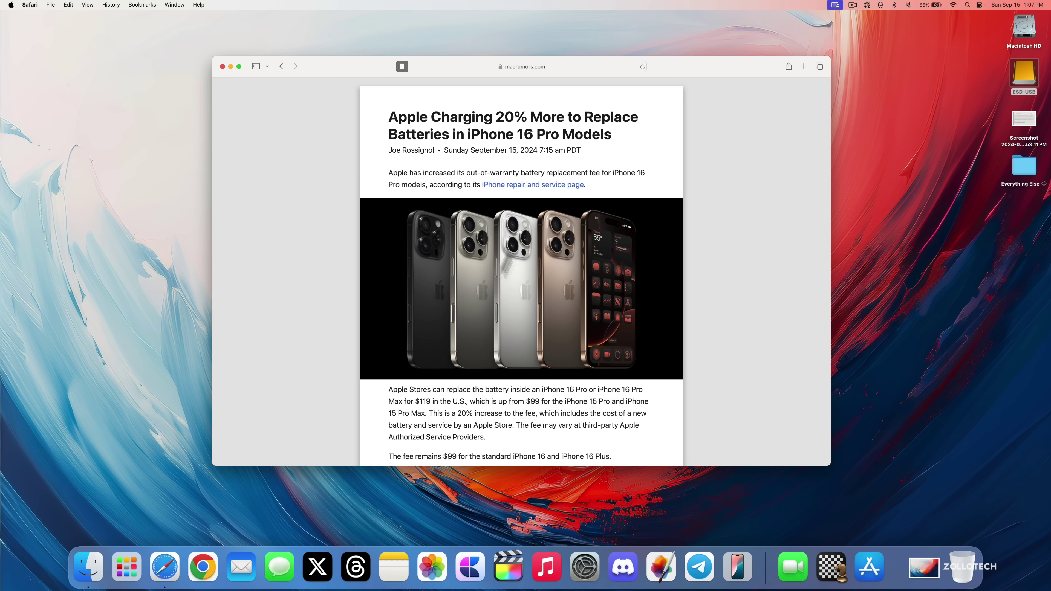
Try the Palatino, San Francisco, Charter and Georgia fonts for Reader and set the font to New York
left_click(402, 65)
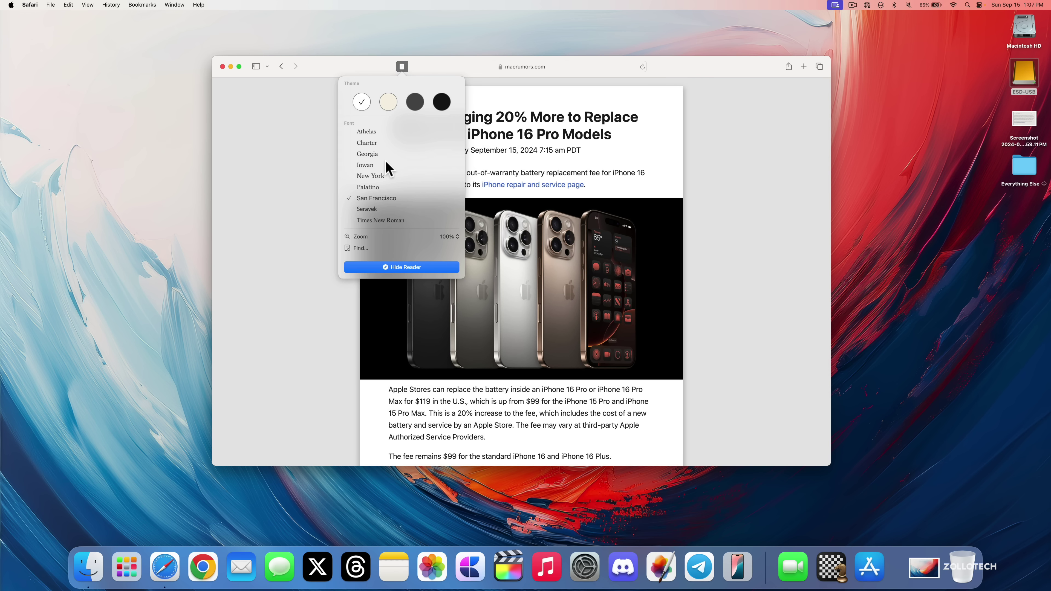
left_click(364, 184)
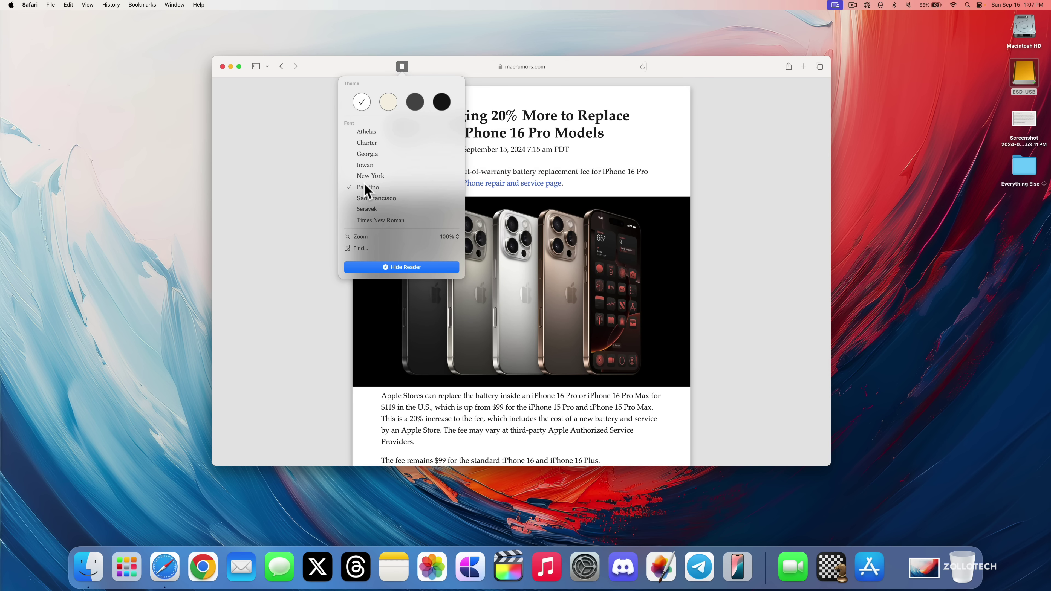
left_click(371, 198)
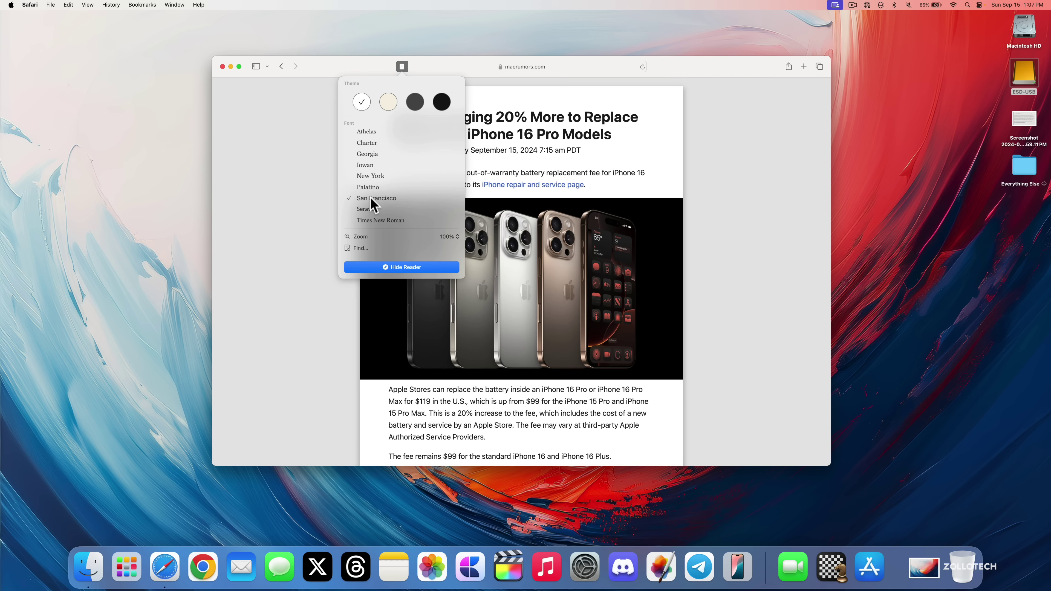
left_click(366, 142)
left_click(367, 155)
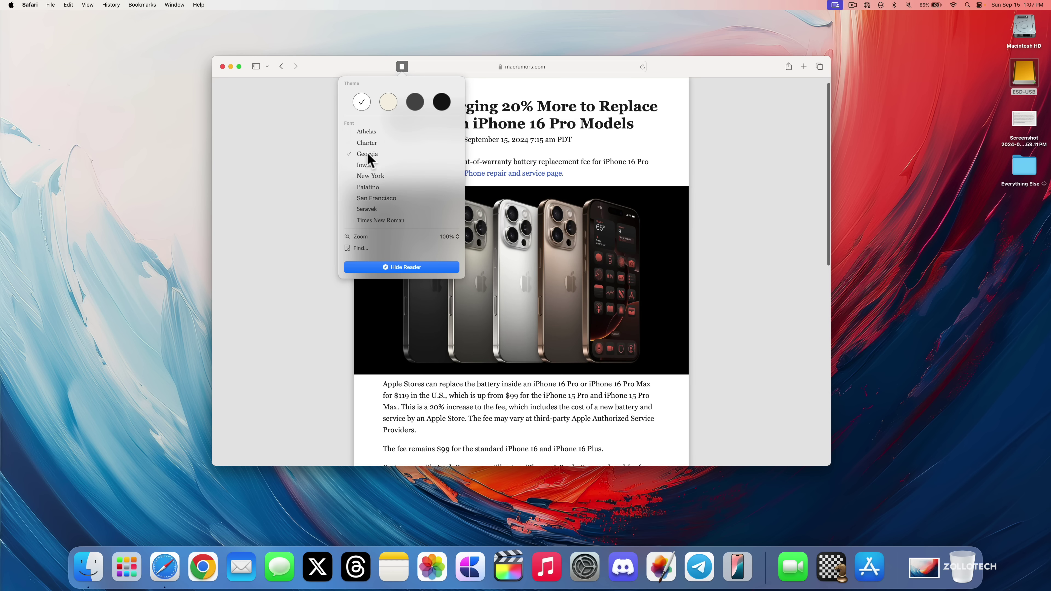
left_click(372, 176)
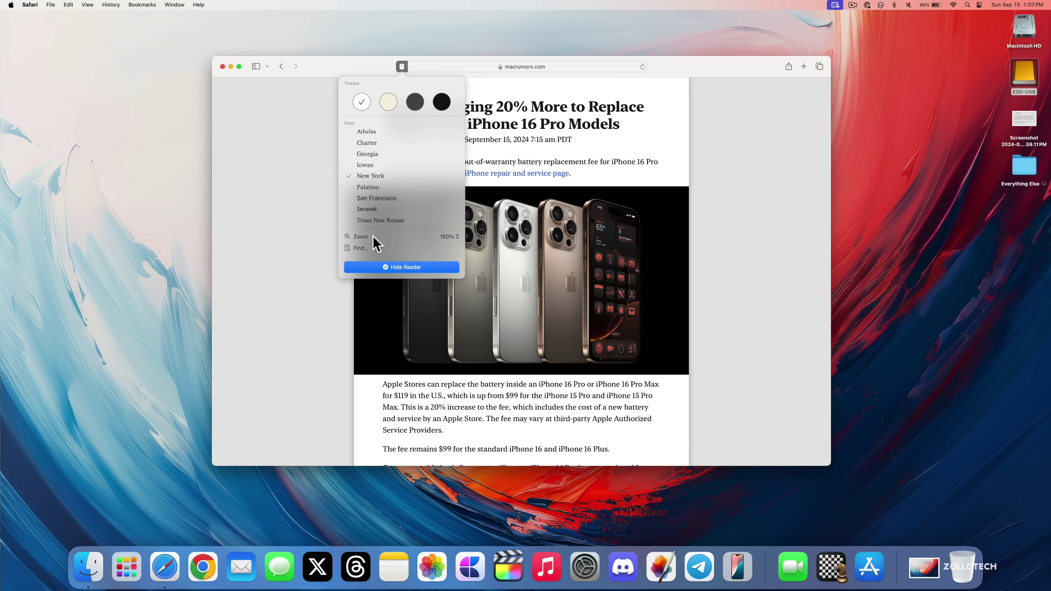
Hide Reader, look over the original MacRumors article page, and close the browser window
left_click(386, 267)
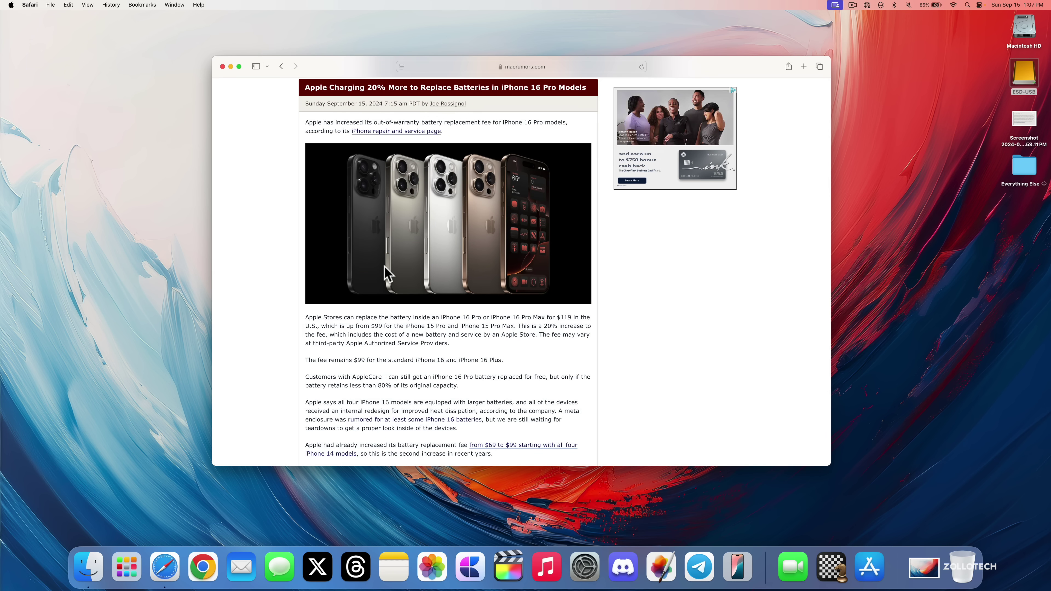
scroll(425, 198, "down", 5)
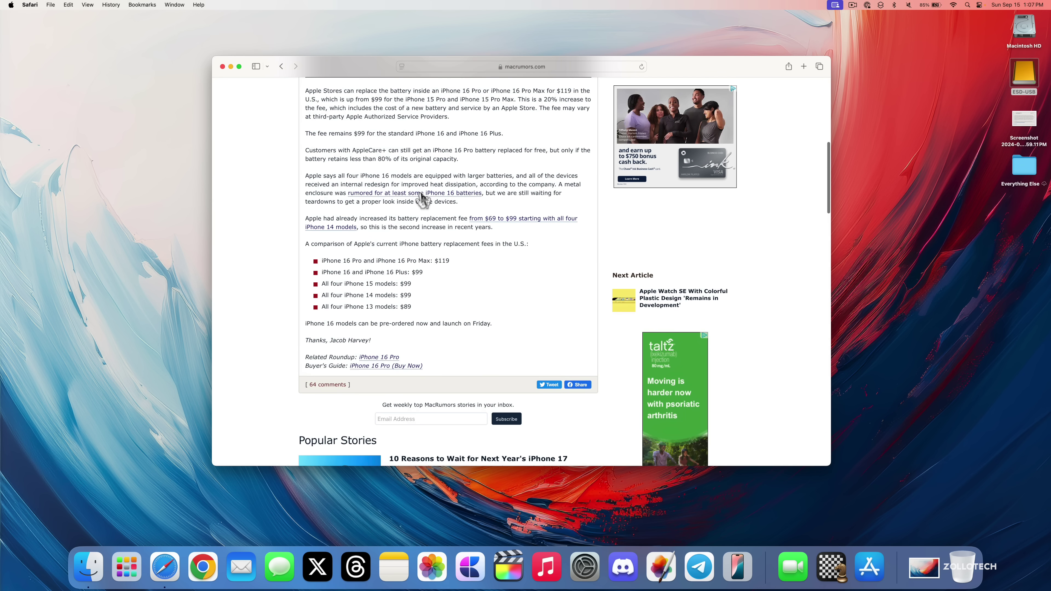
scroll(423, 195, "down", 3)
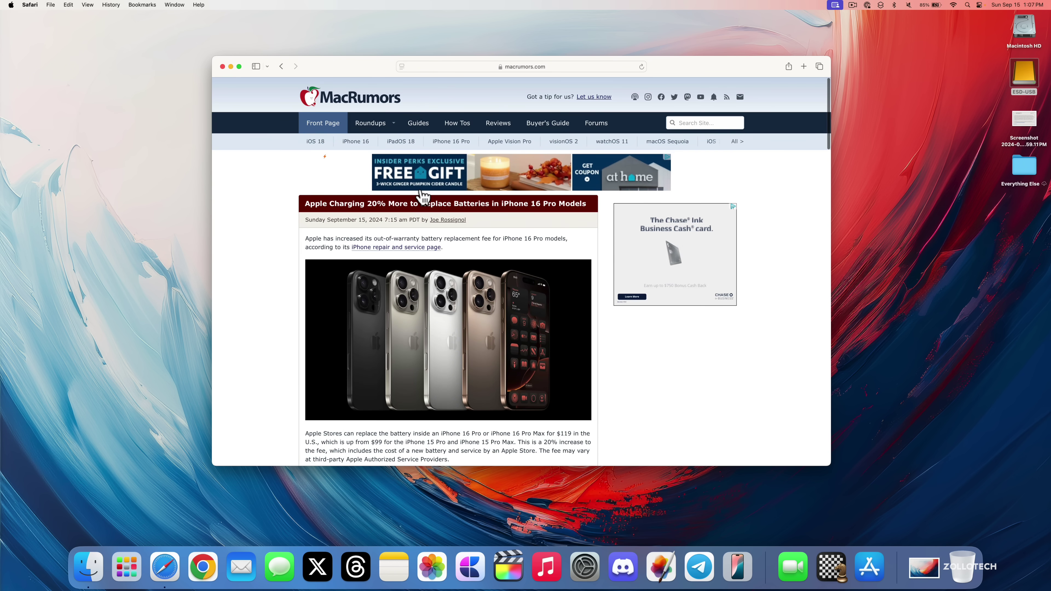
key("super+w")
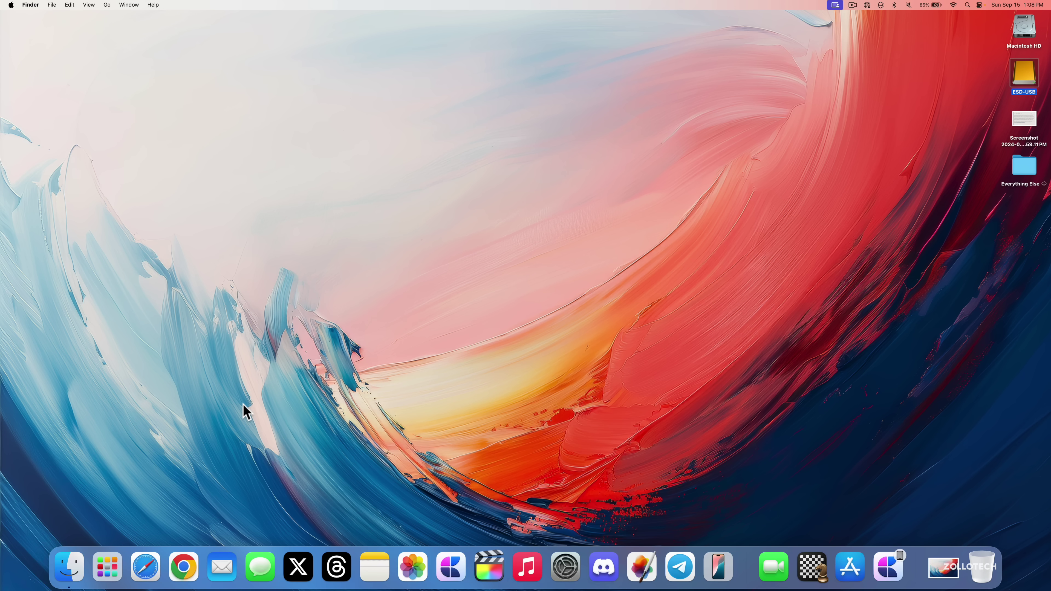
Close the Games folder in Launchpad, browse the app pages, and launch the Passwords app
left_click(107, 565)
left_click(481, 375)
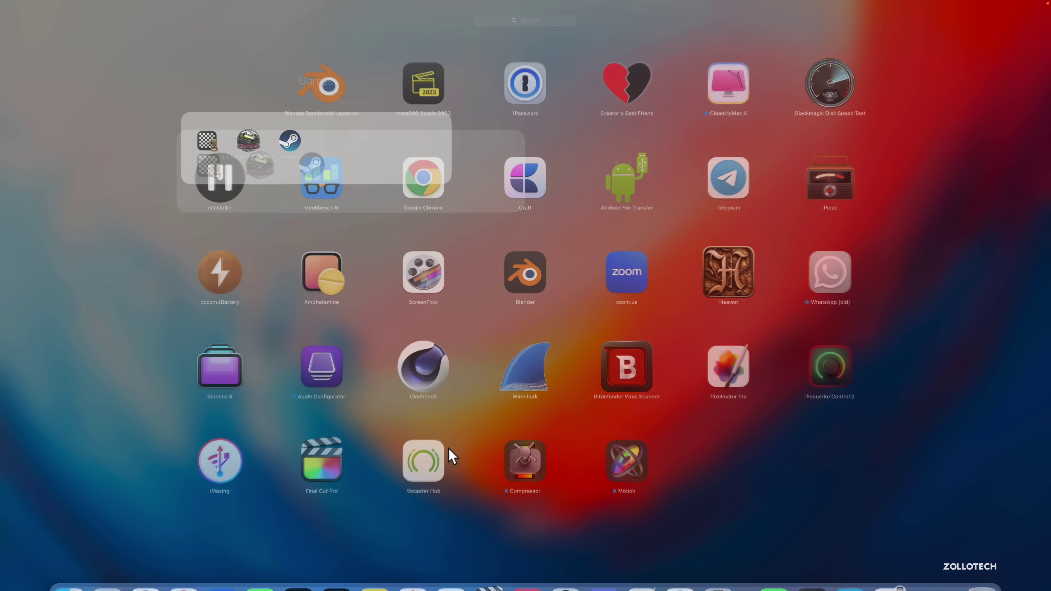
scroll(602, 275, "right", 3)
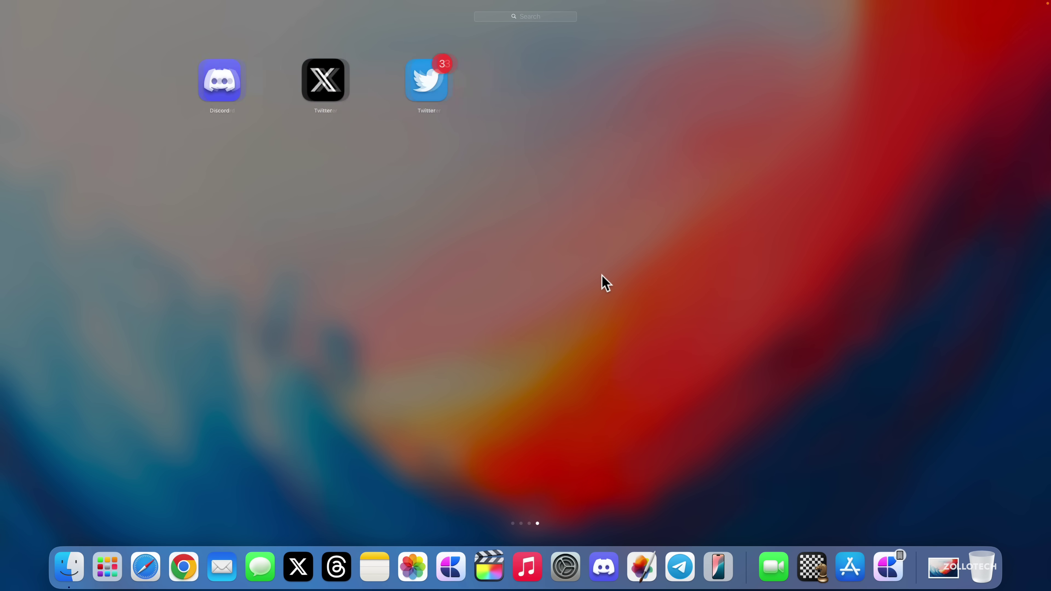
scroll(603, 275, "left", 5)
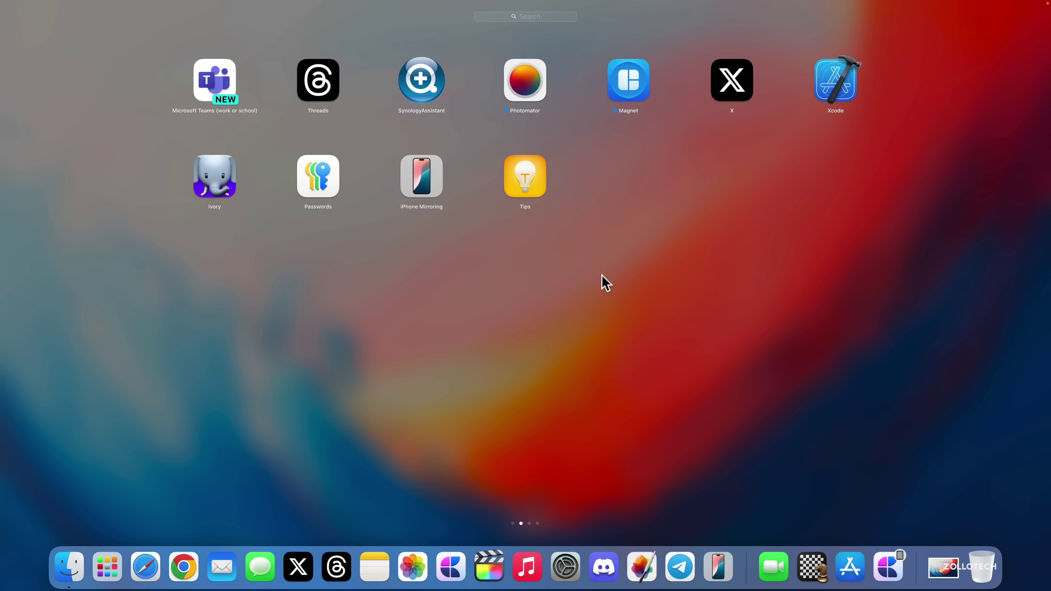
left_click(316, 176)
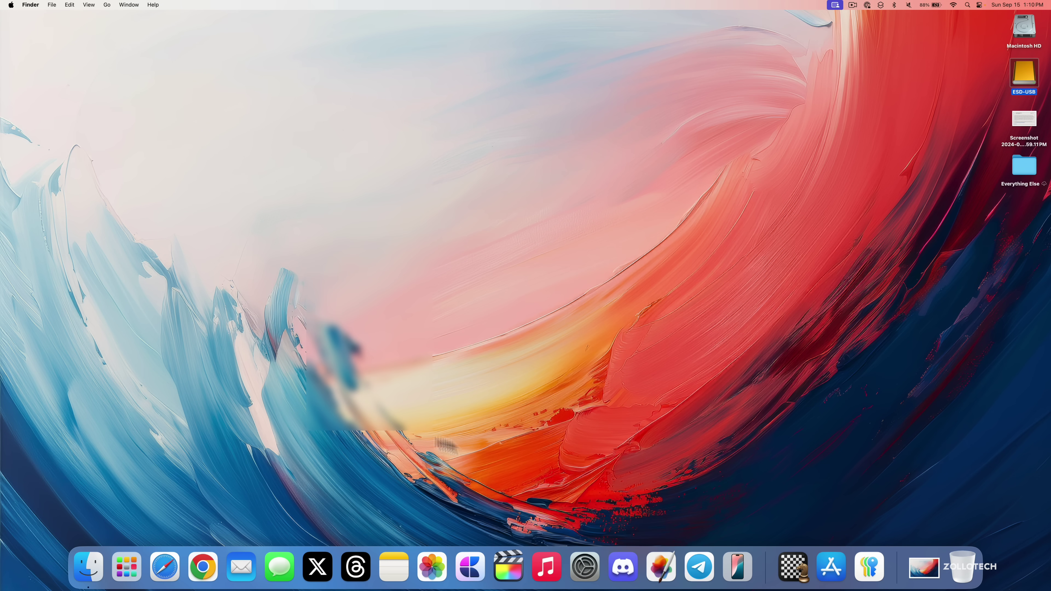
Open a conversation in Messages, start a Send Later message and write "This is a message to send later"
left_click(280, 566)
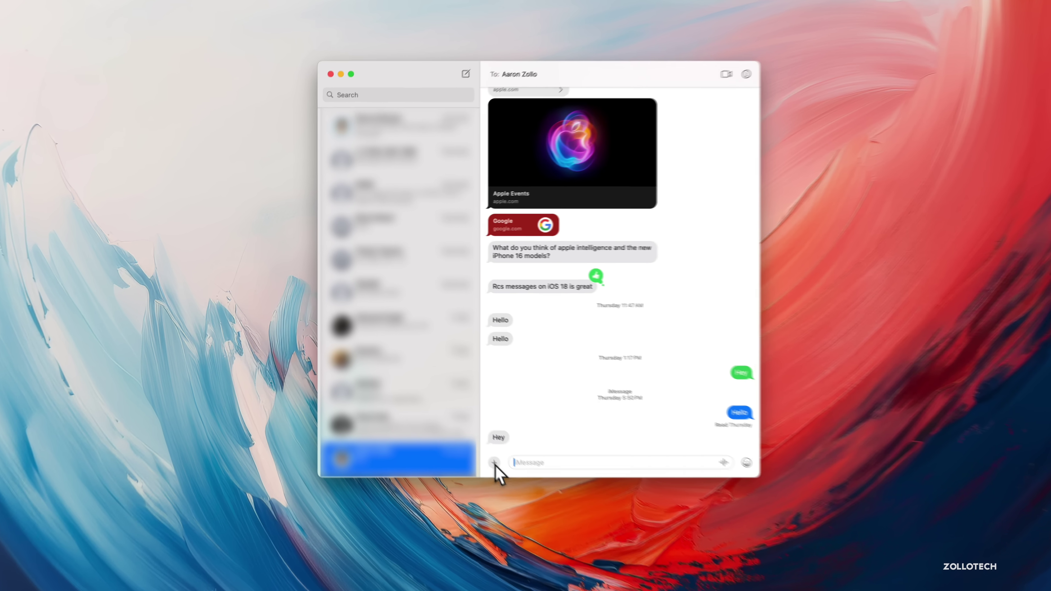
left_click(447, 420)
left_click(515, 518)
type("This is a message to send la")
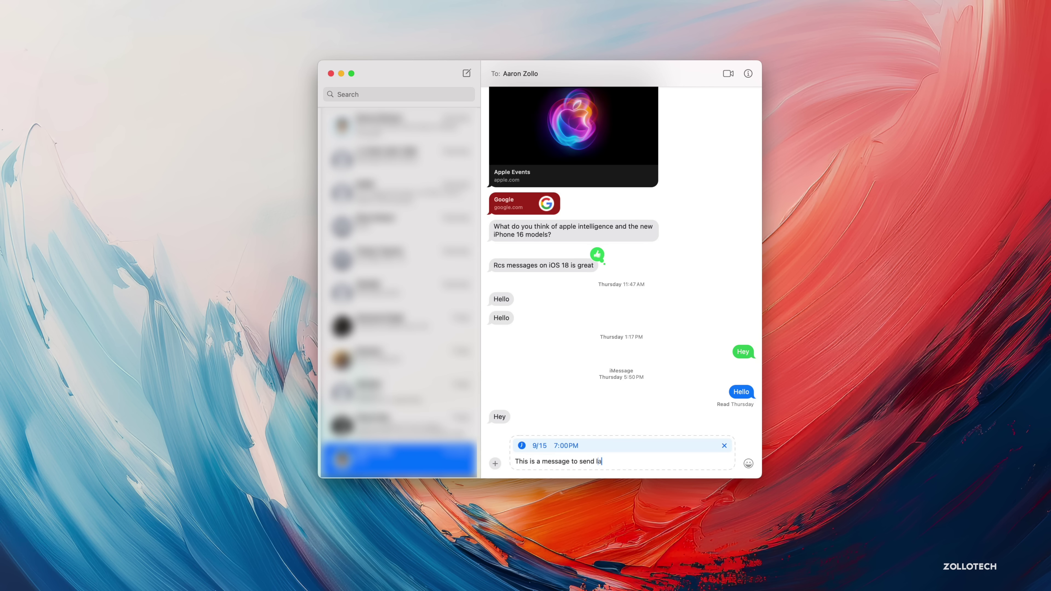
type("ter")
Schedule the message for 9/17 at 8:00 PM, submit it, and view the editing options for the scheduled message
left_click(542, 447)
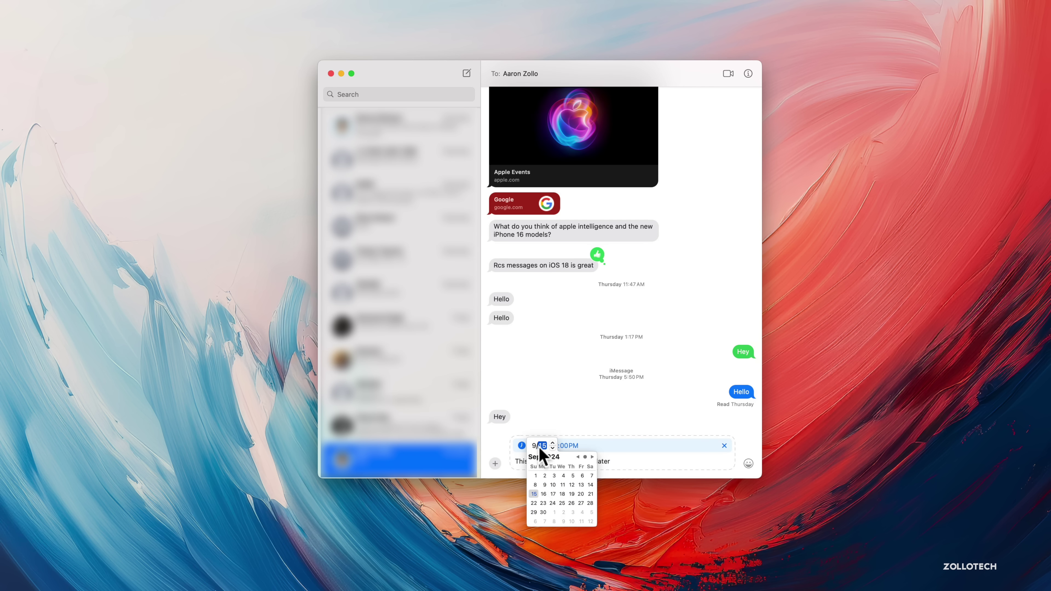
left_click(553, 495)
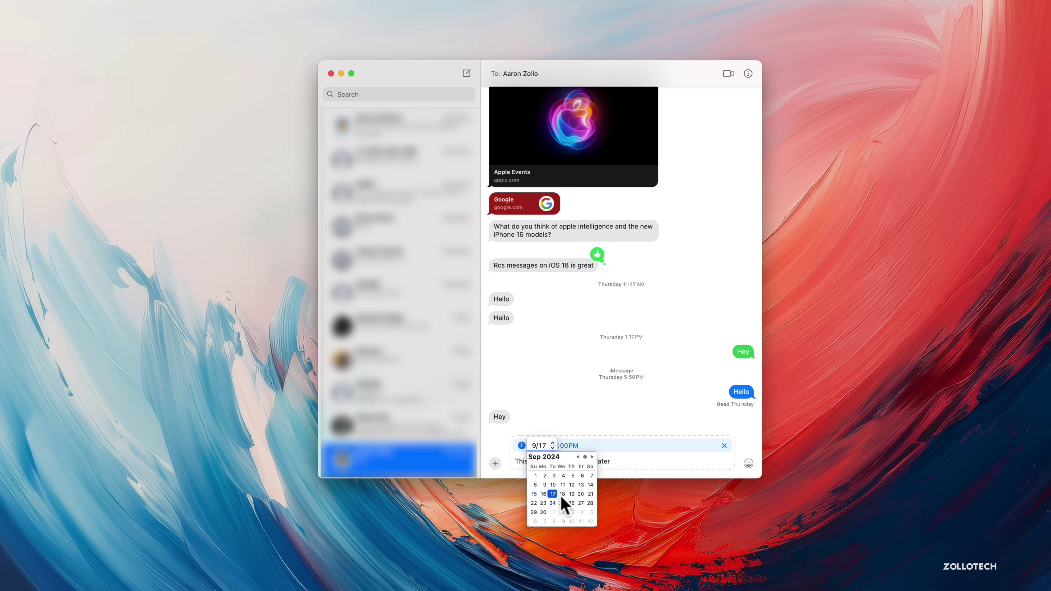
left_click(567, 443)
left_click(557, 446)
type("8")
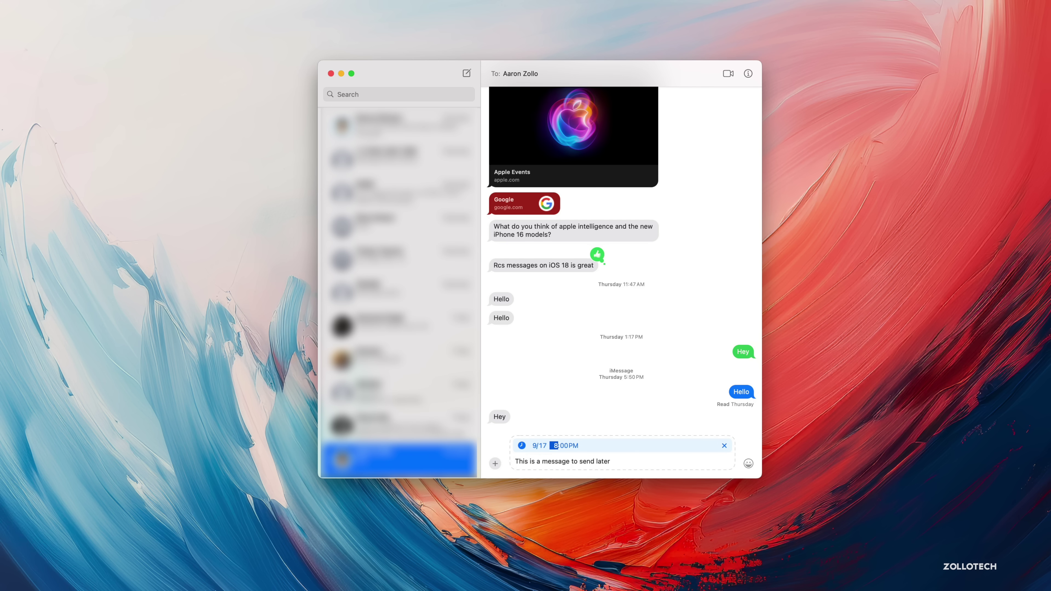
key("Return")
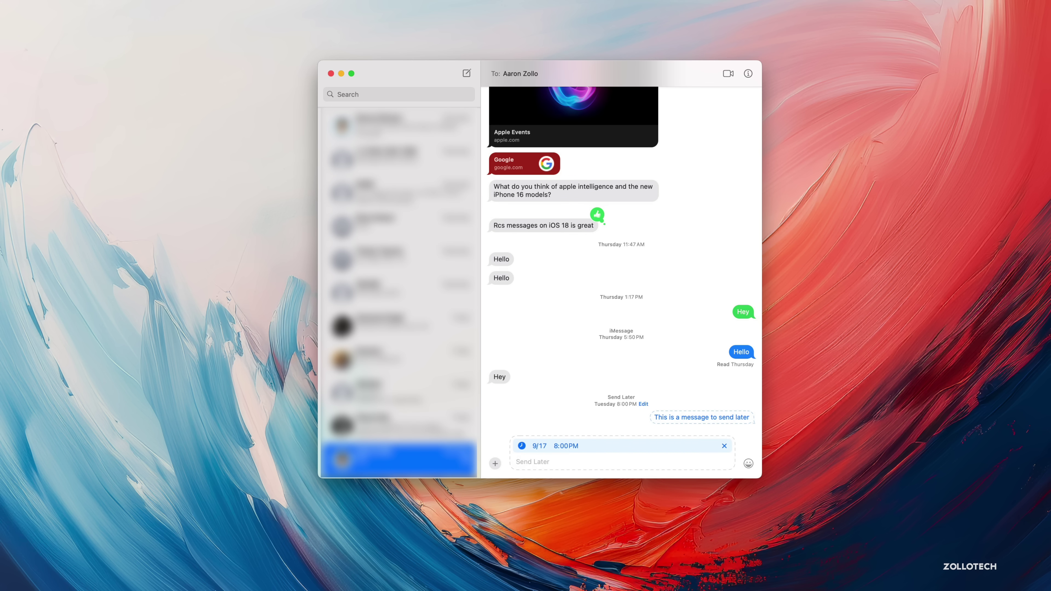
left_click(644, 404)
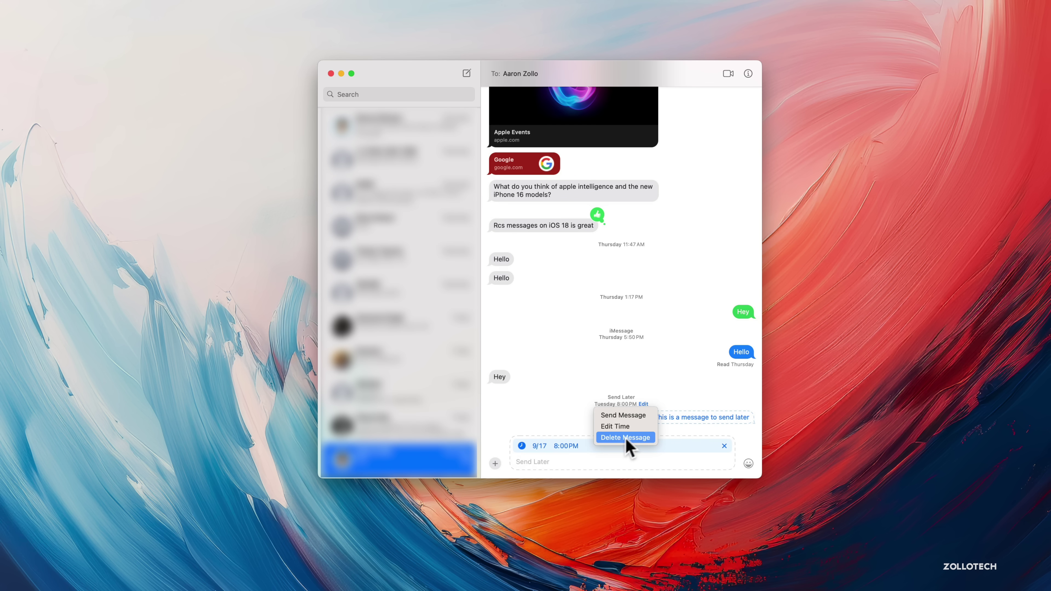
left_click(542, 431)
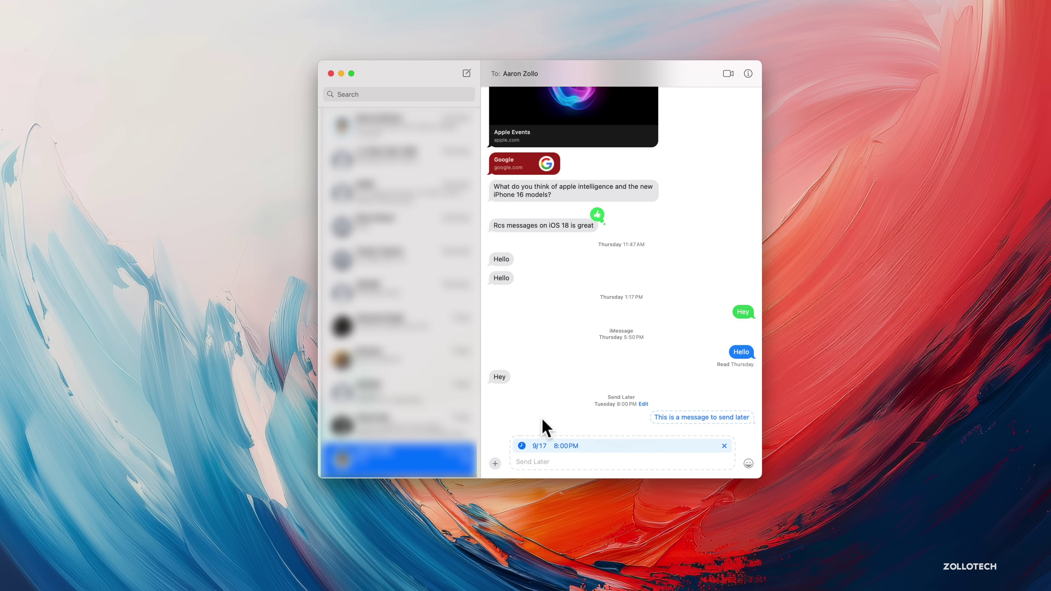
View the Tapback and emoji choices for the received "Hey" message and add the white car sticker to it
right_click(500, 377)
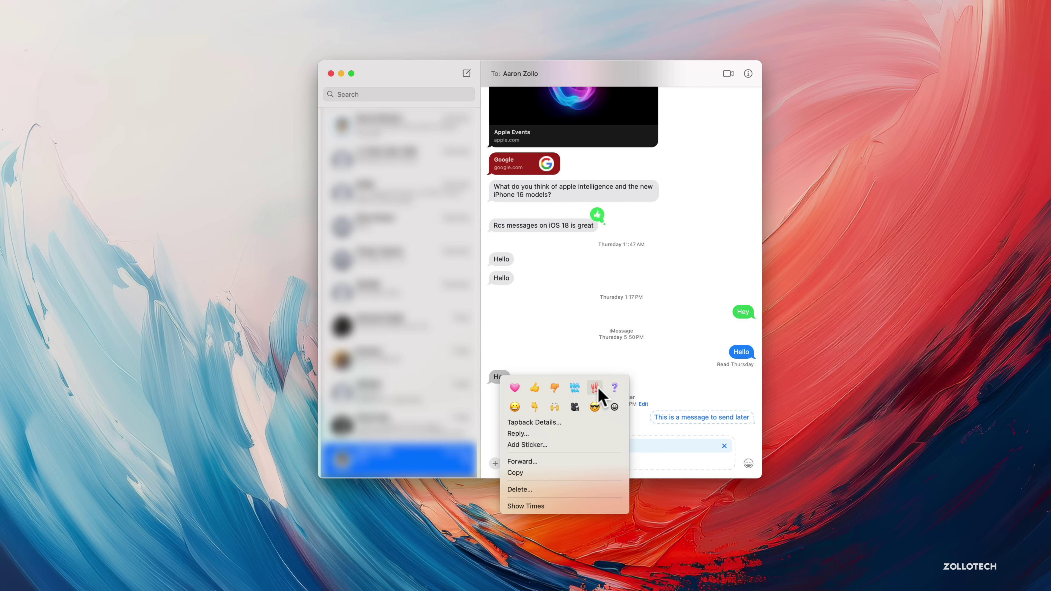
key("Escape")
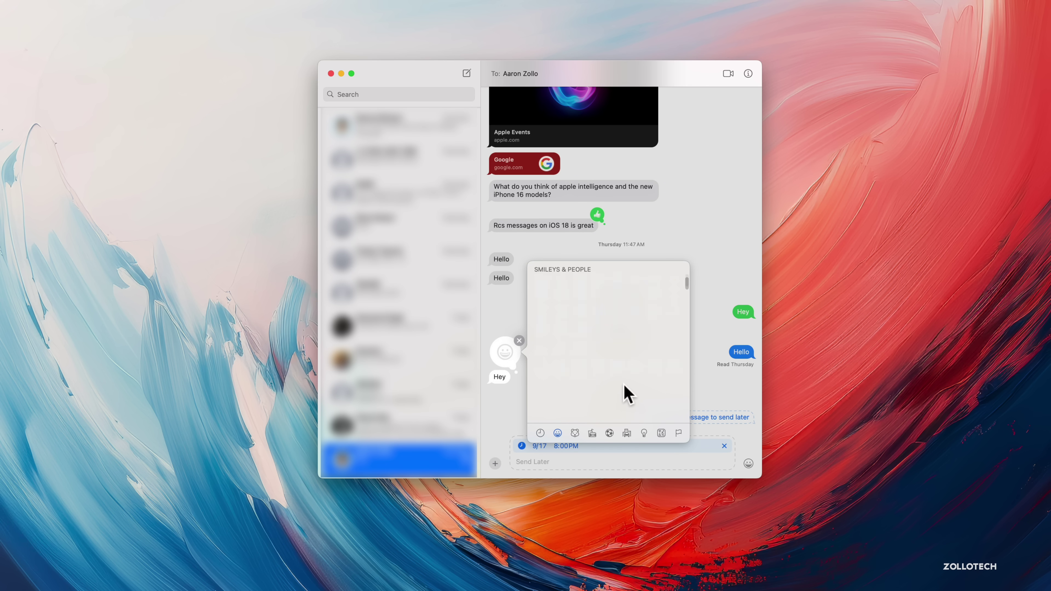
key("Escape")
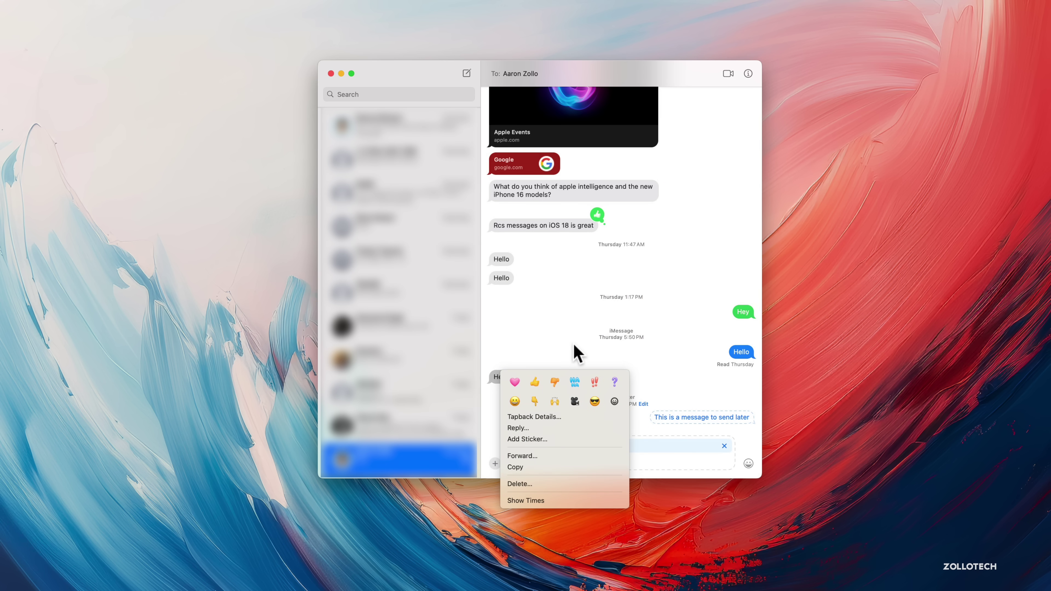
left_click(520, 440)
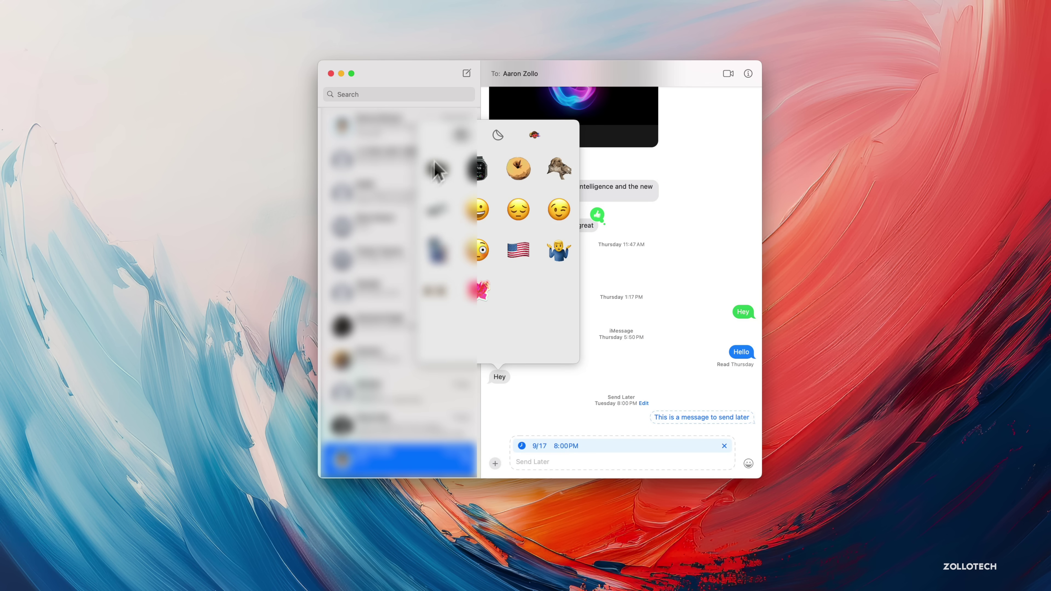
left_click(438, 215)
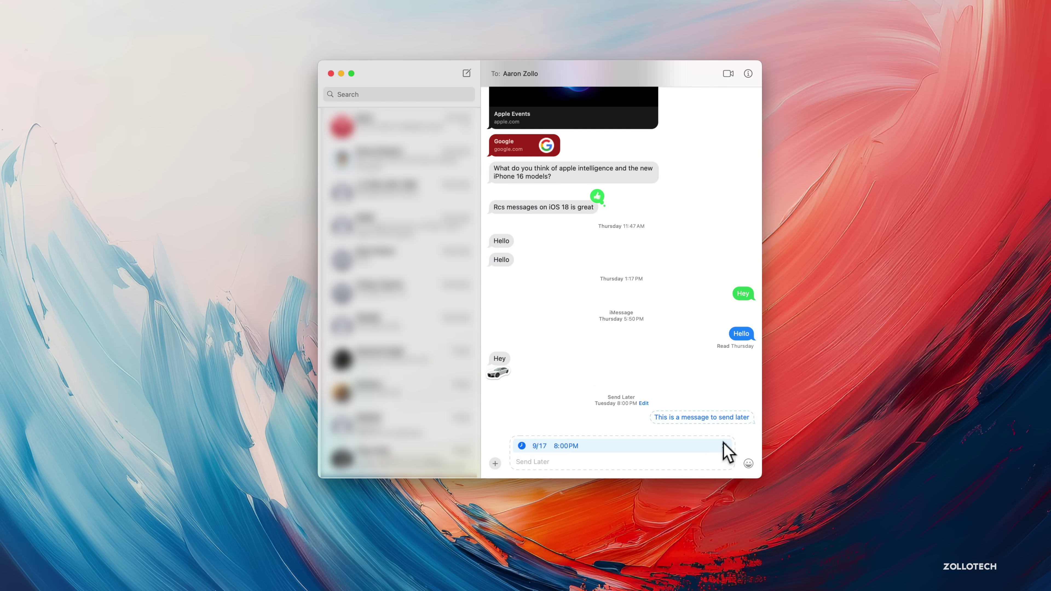
Turn off Send Later and write "This is a text highlight" as a new message draft
left_click(727, 450)
type("th")
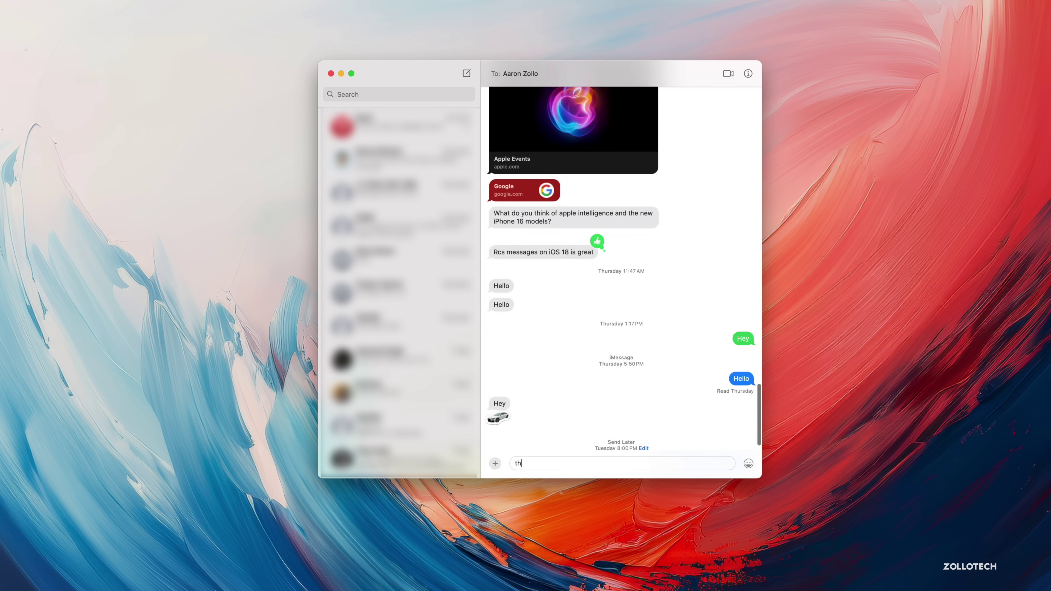
type("is is a text")
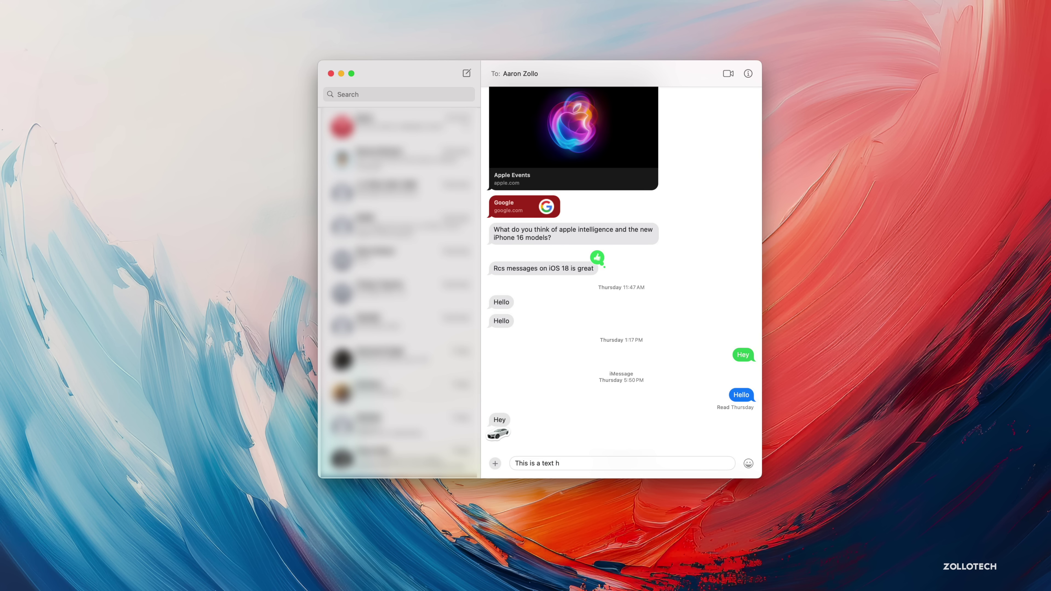
type(" highlight")
Apply the Nod text effect and bold formatting to the word "highlight" in the message draft
double_click(568, 464)
right_click(568, 465)
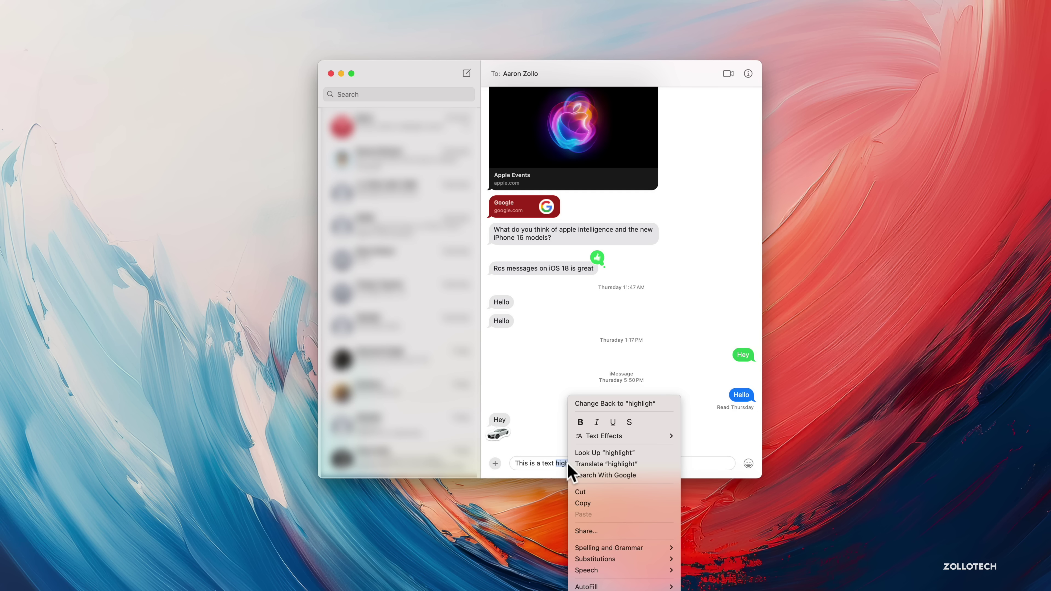
mouse_move(602, 437)
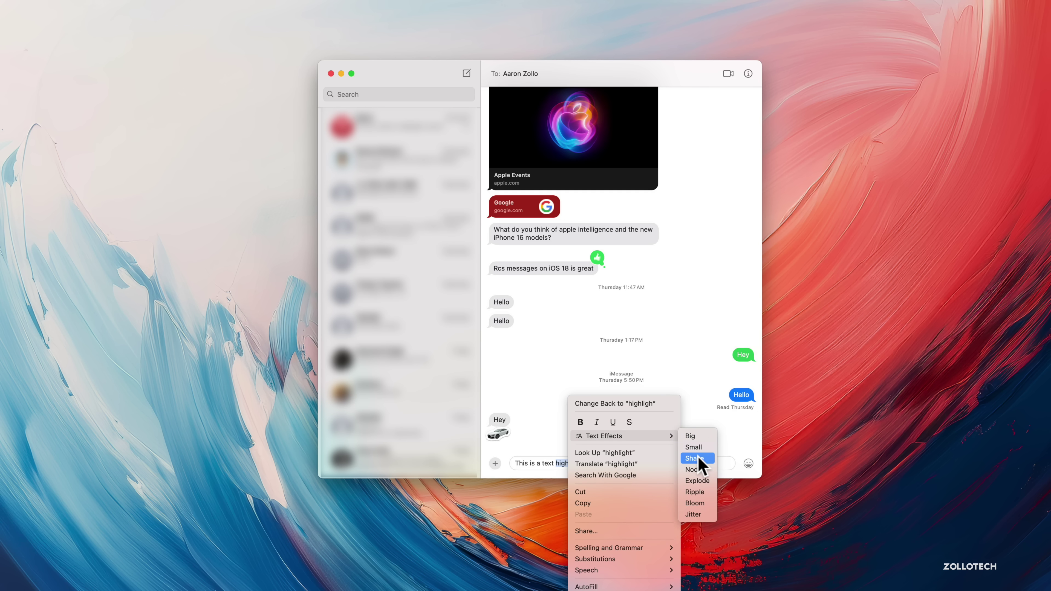
left_click(697, 469)
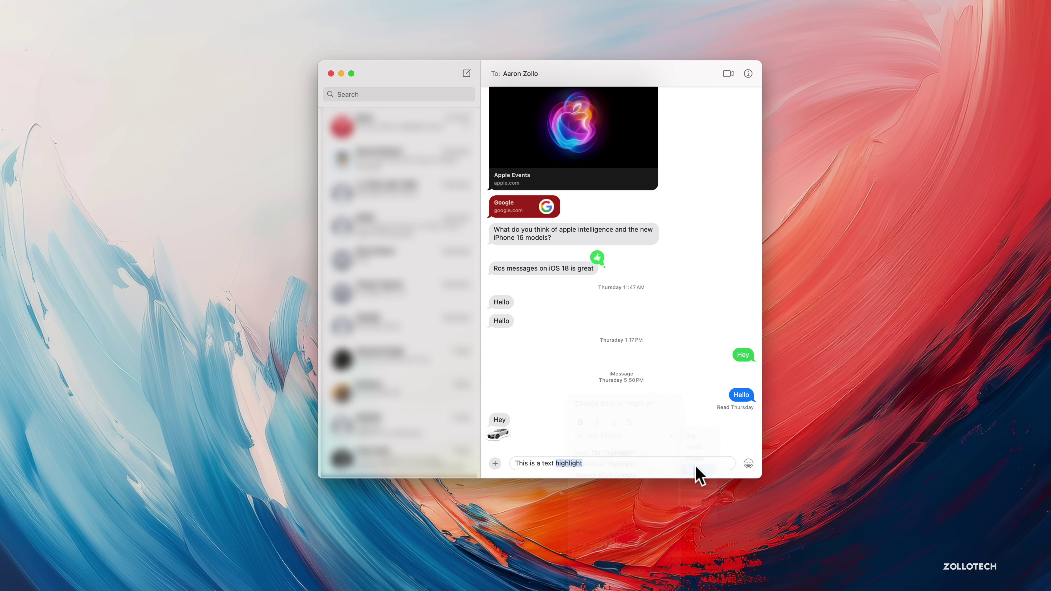
right_click(565, 463)
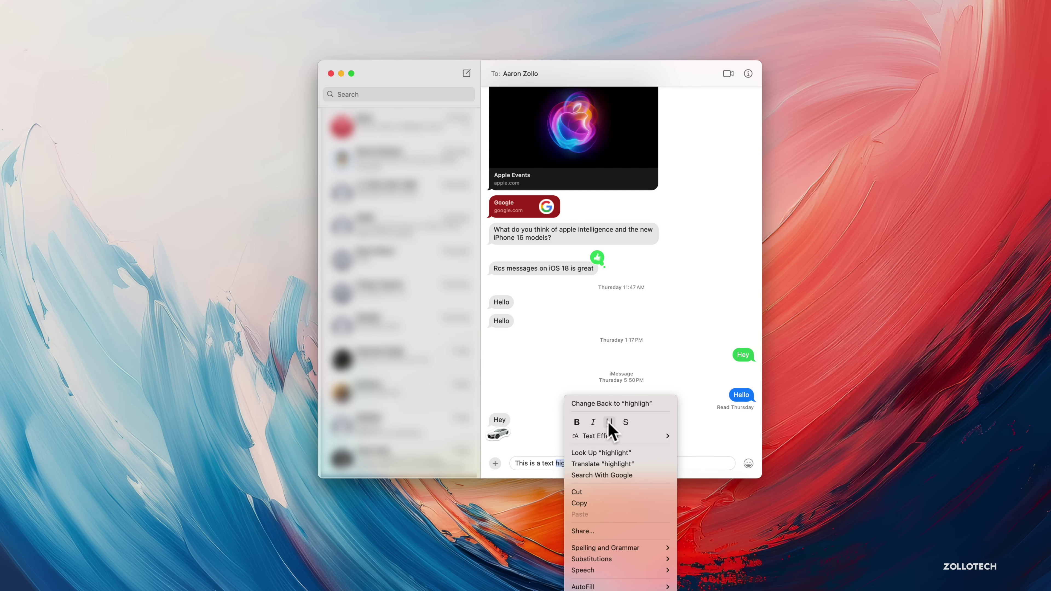
left_click(576, 423)
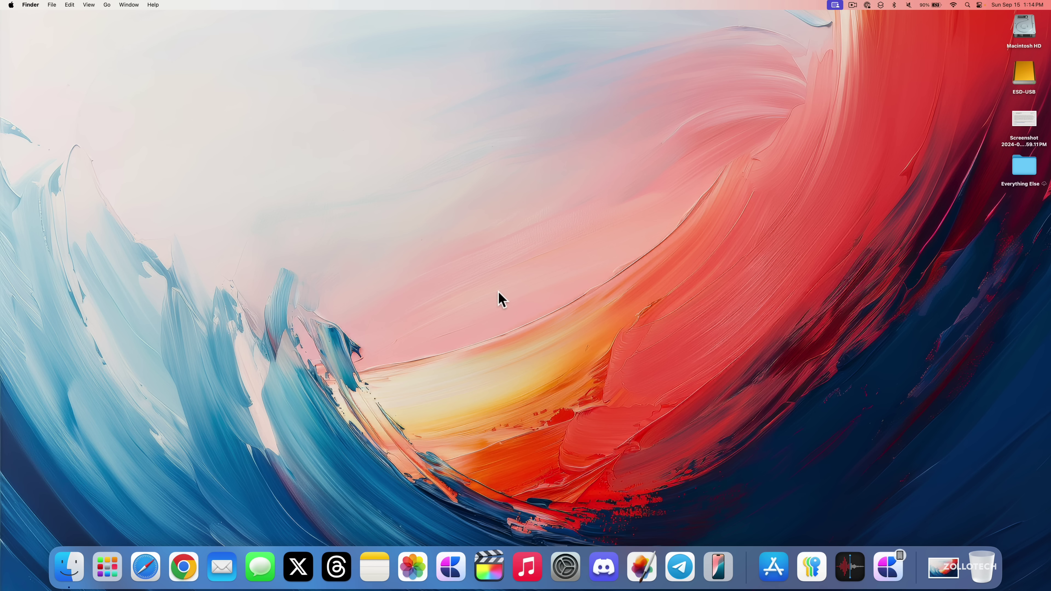
Launch Voice Memos, record a memo about 3 seconds long, pause it and quit the app
left_click(108, 573)
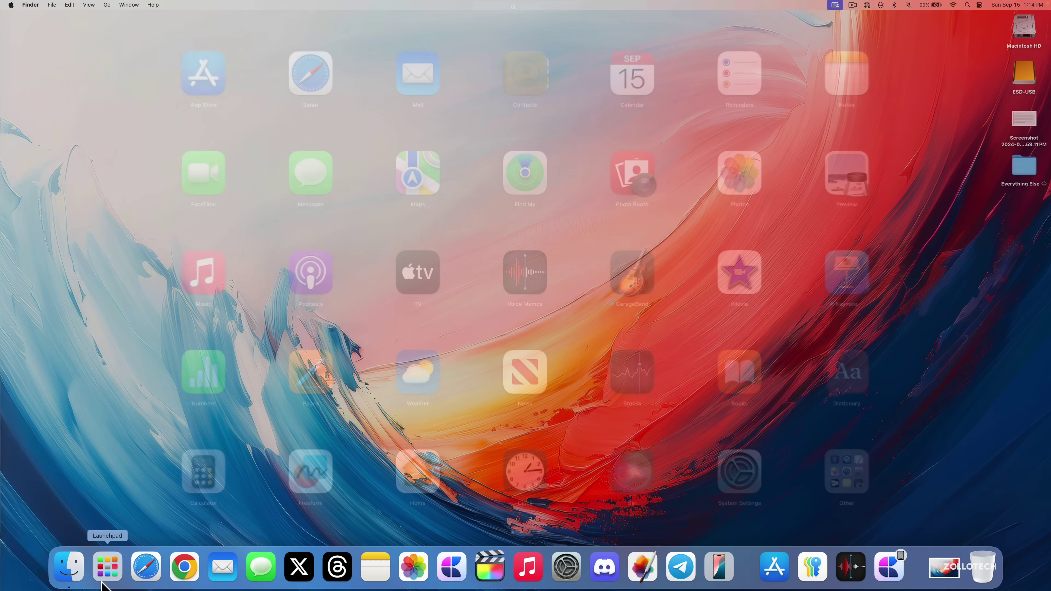
left_click(539, 288)
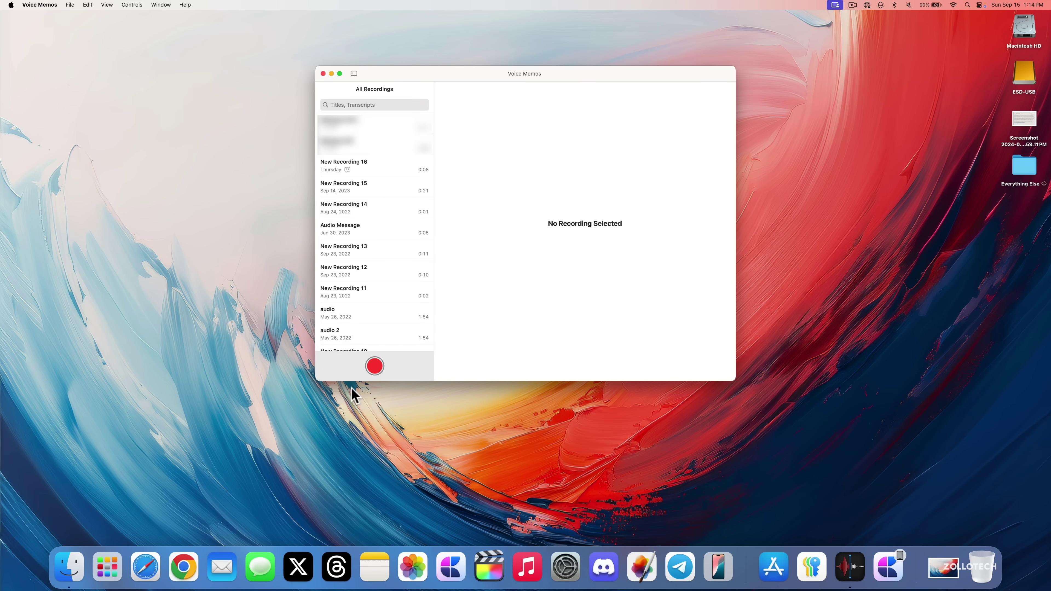
left_click(375, 366)
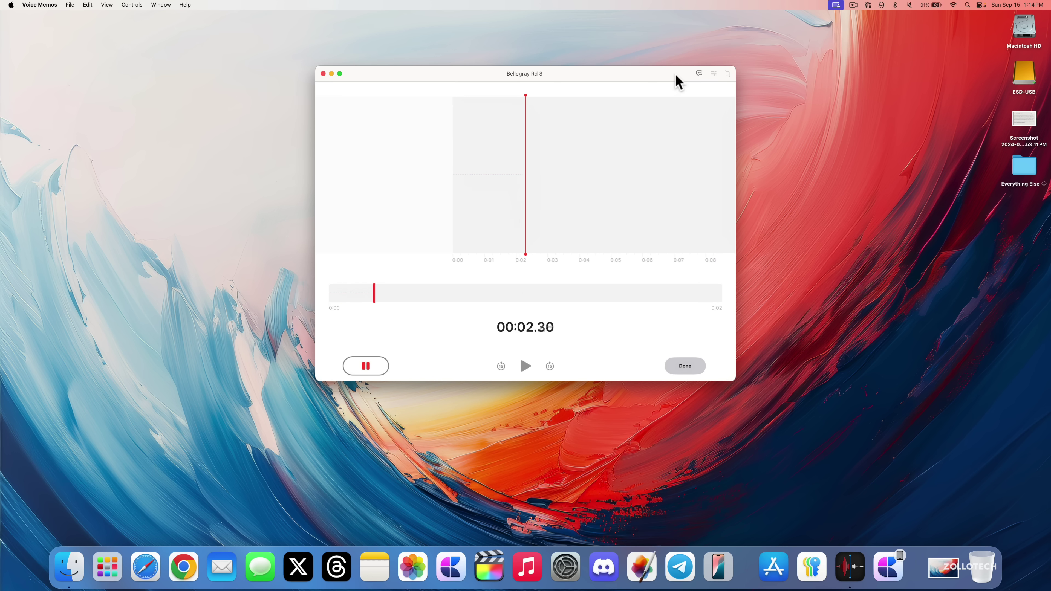
left_click(366, 367)
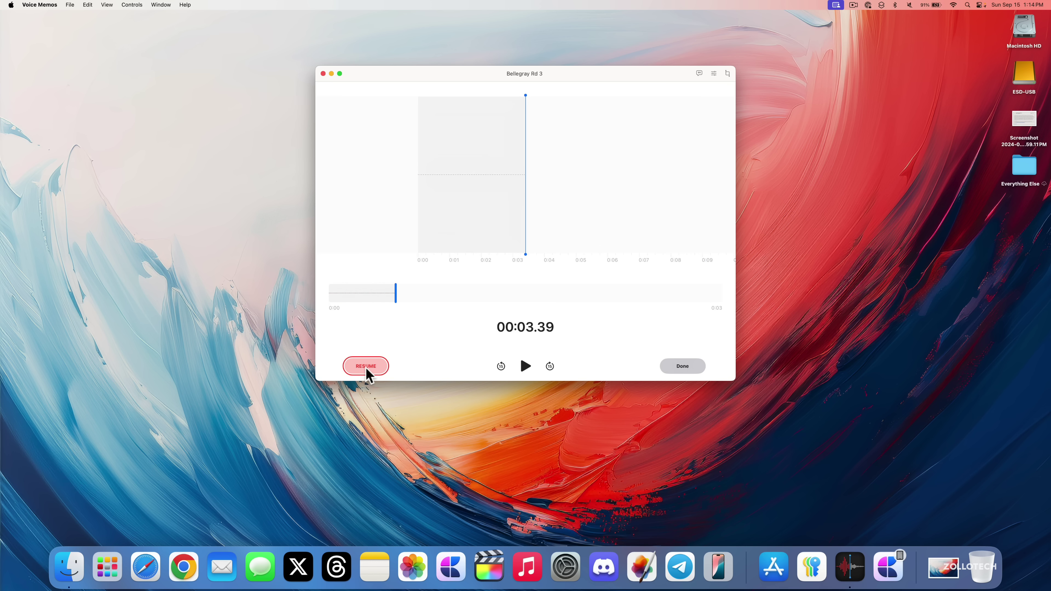
key("super+q")
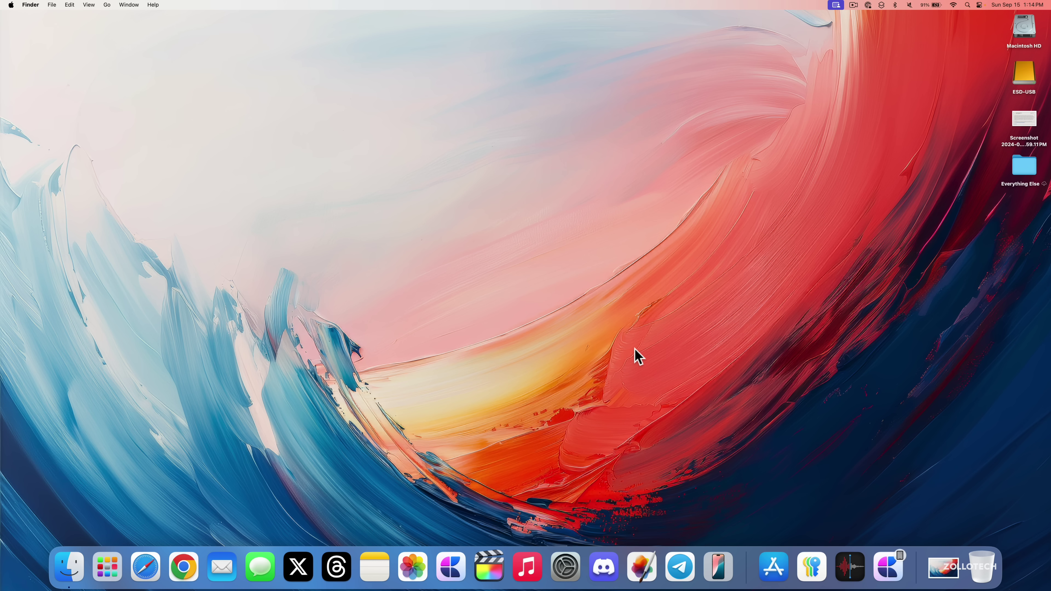
Launch Weather, move its window toward the middle of the desktop, look over the Clover forecast and quit the app
left_click(107, 567)
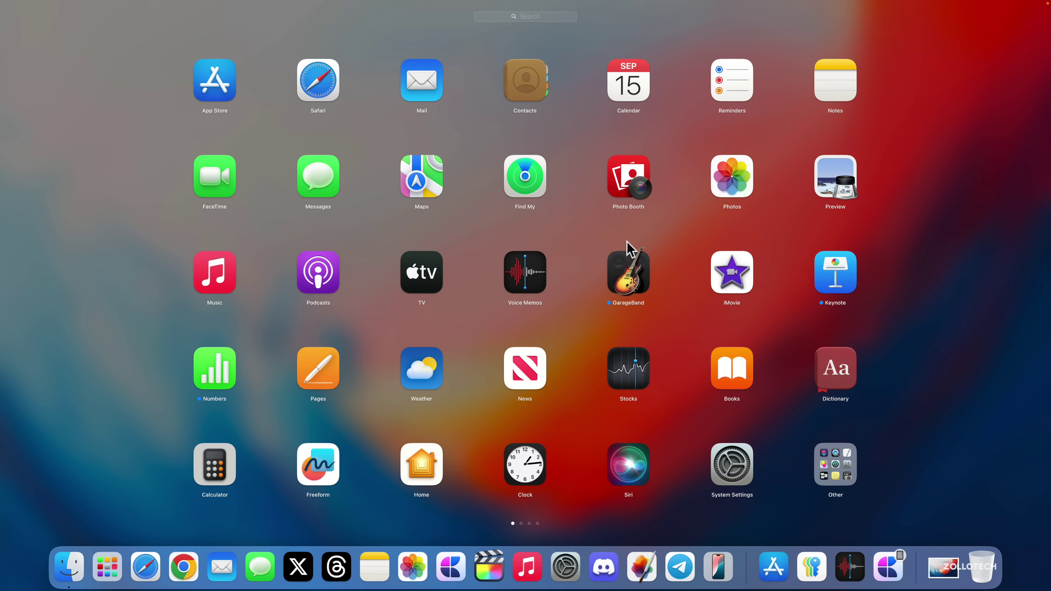
left_click(407, 373)
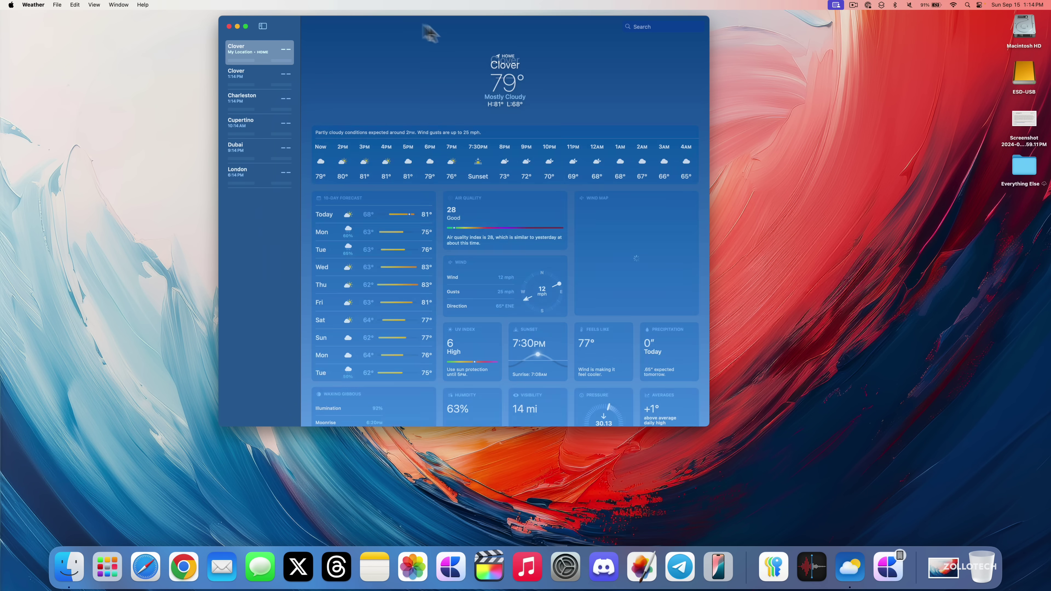
left_click_drag(382, 32, 431, 63)
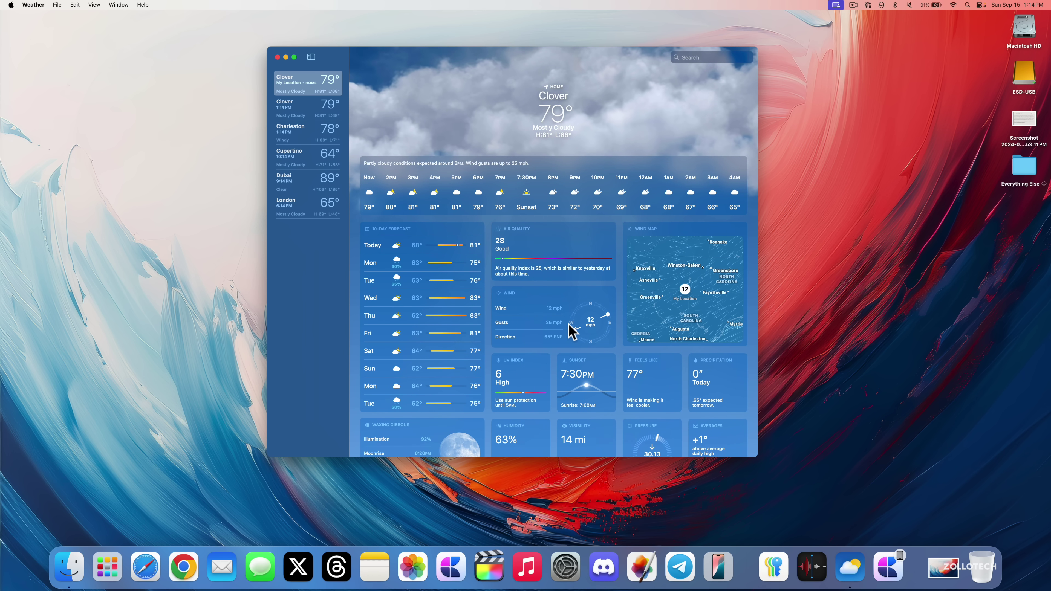
key("super+q")
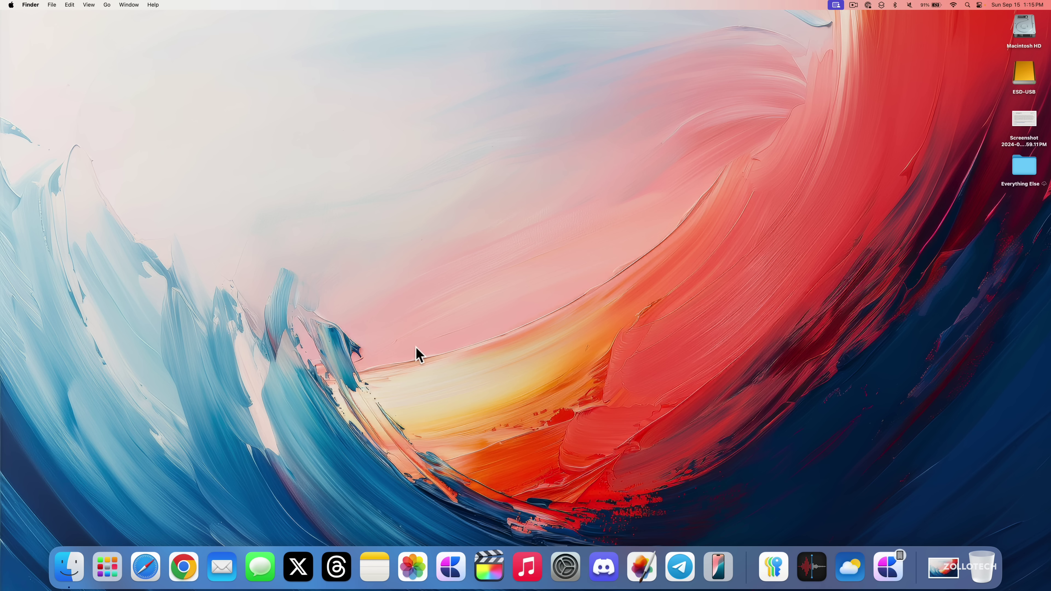
Open the Battery page in System Settings and examine the menu bar battery status and the Battery Health details
left_click(565, 567)
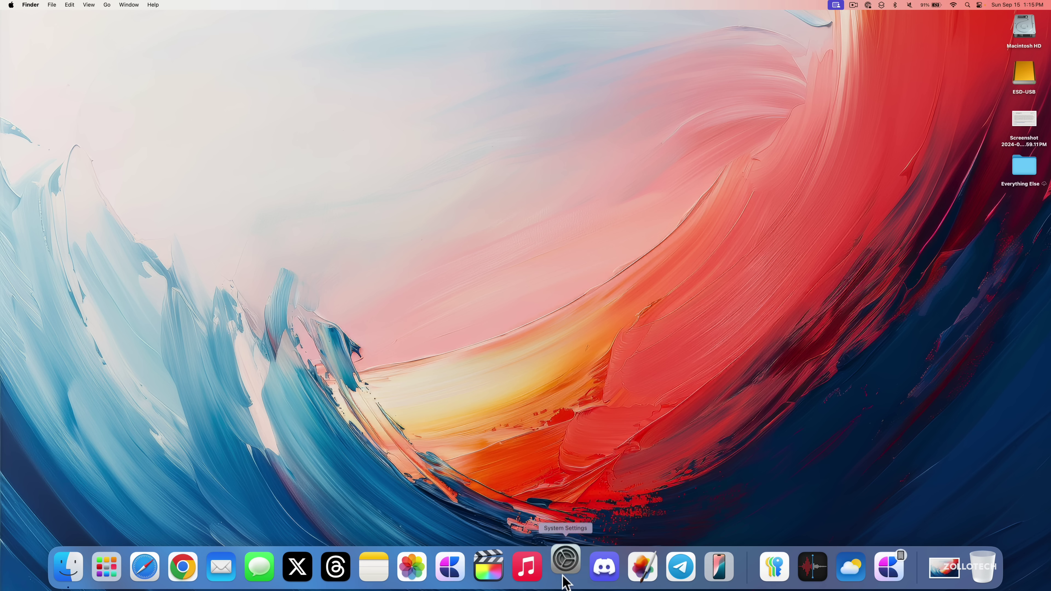
left_click(375, 222)
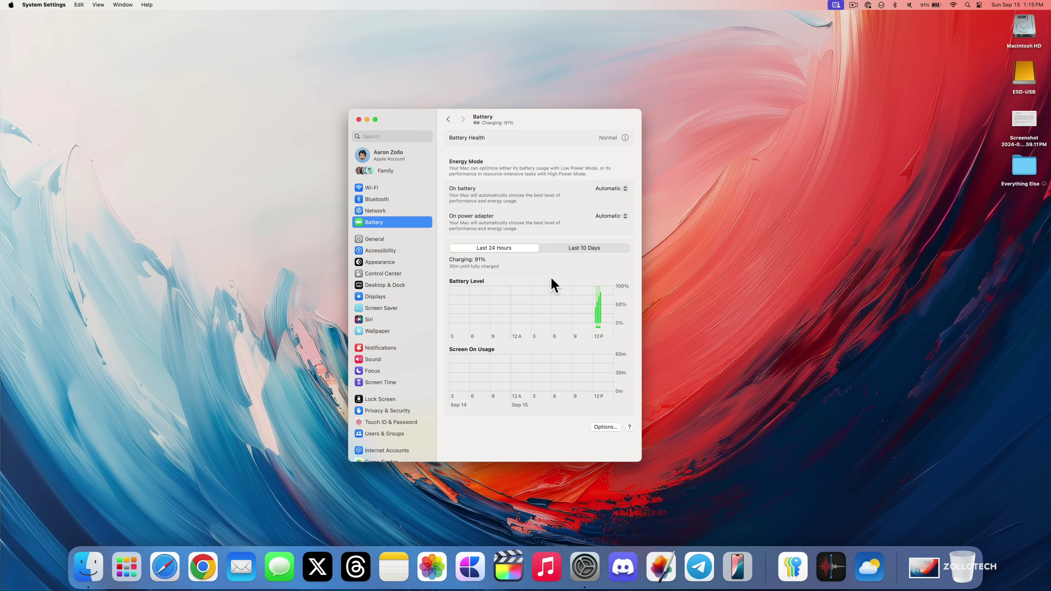
left_click(940, 4)
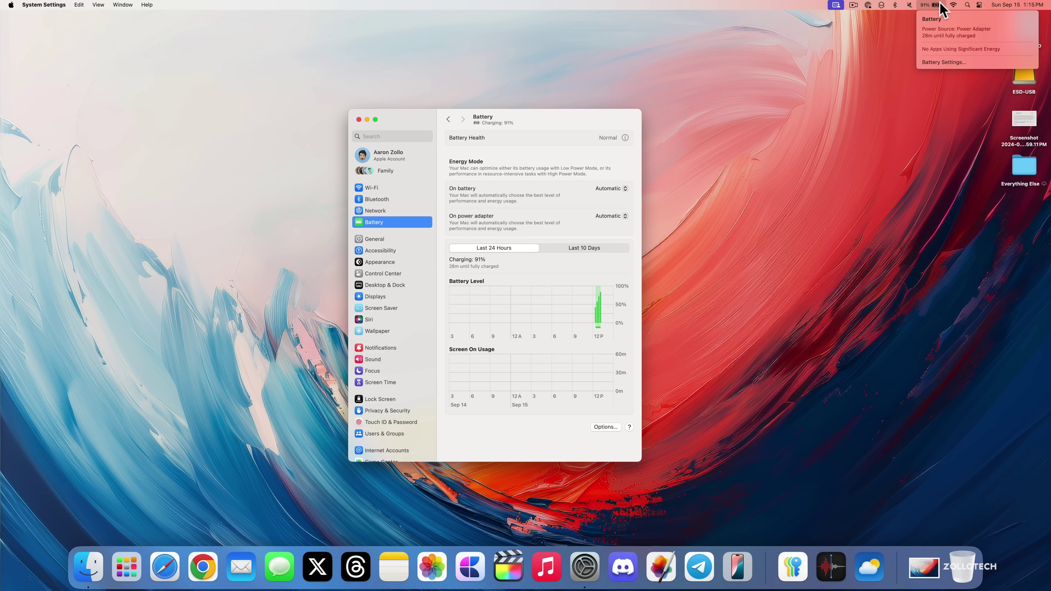
left_click(939, 5)
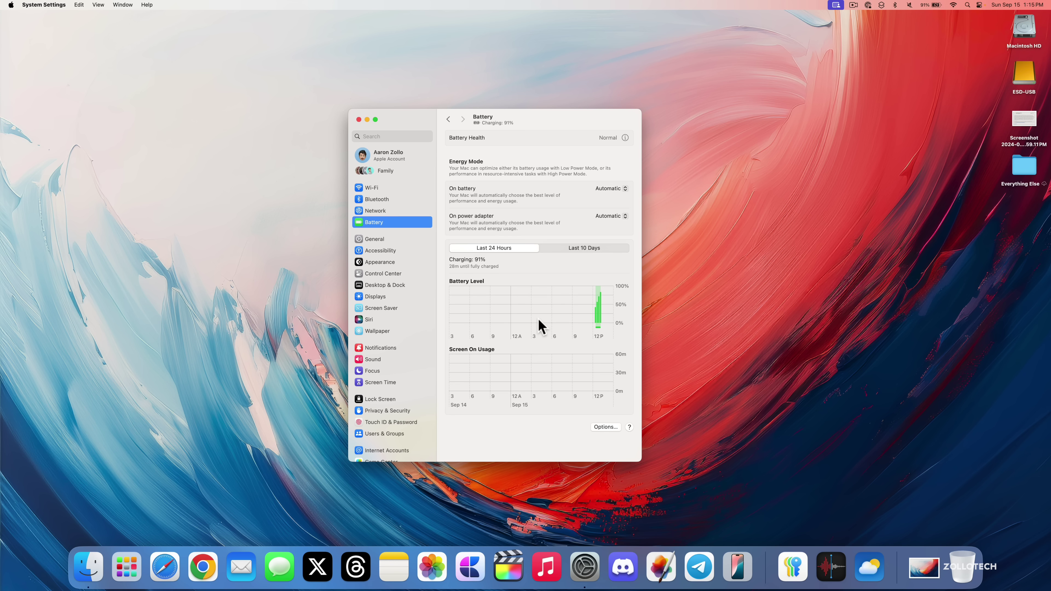
left_click(625, 138)
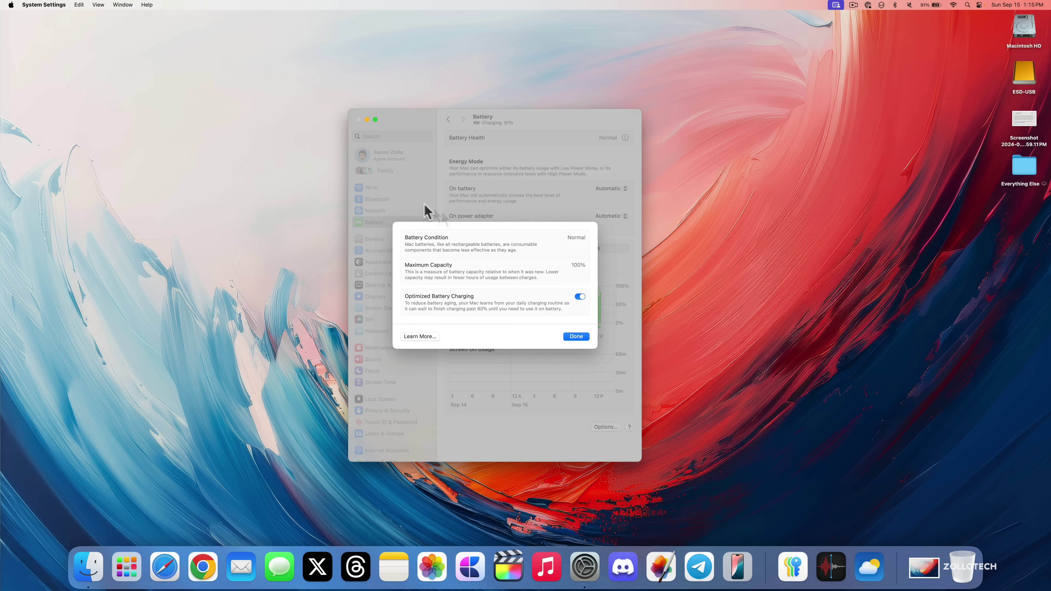
Show the About This Mac window to examine the computer's hardware and macOS version
left_click(11, 4)
left_click(29, 17)
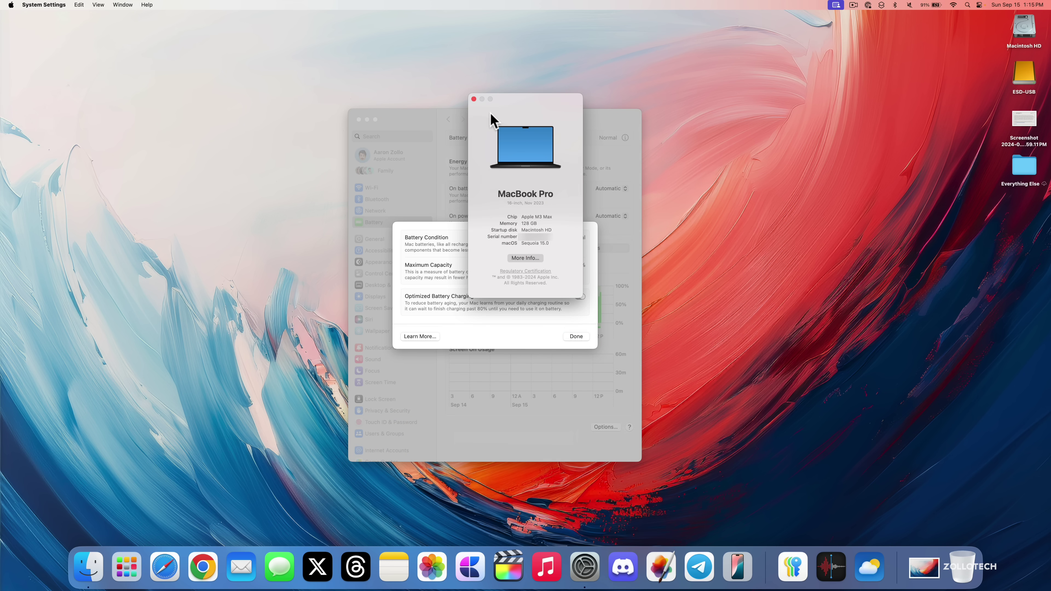
Close the About This Mac window and the Battery Health details, shift the System Settings window slightly toward the desktop's center and quit System Settings
left_click(474, 100)
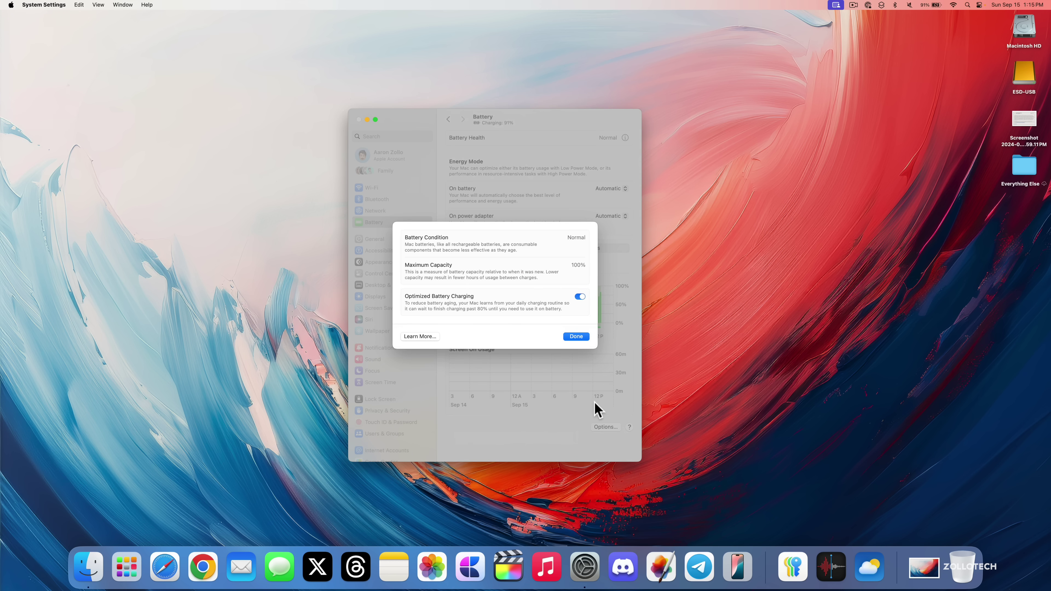
left_click(575, 336)
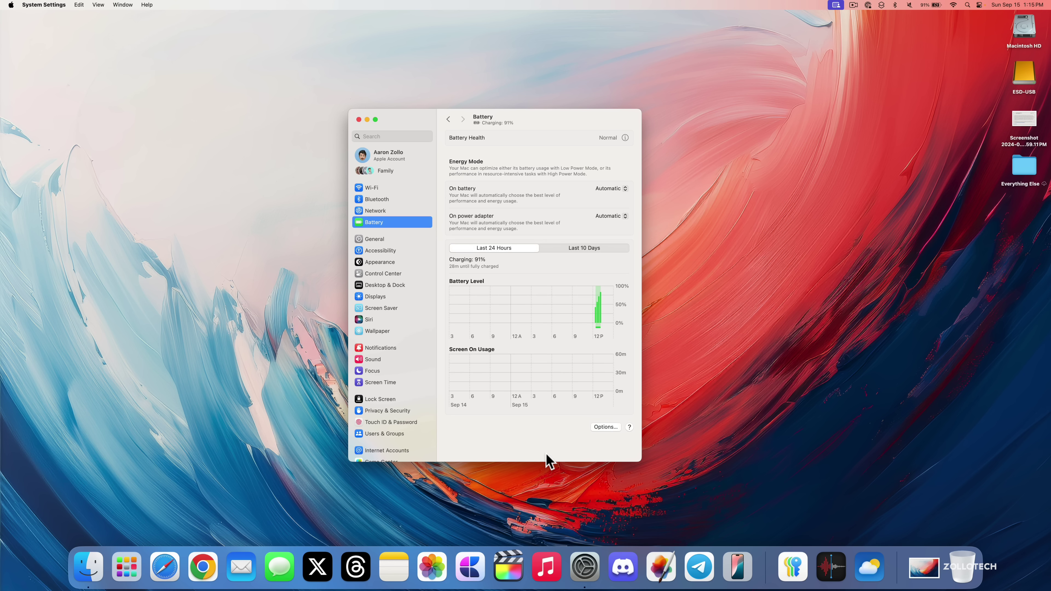
left_click_drag(512, 119, 529, 120)
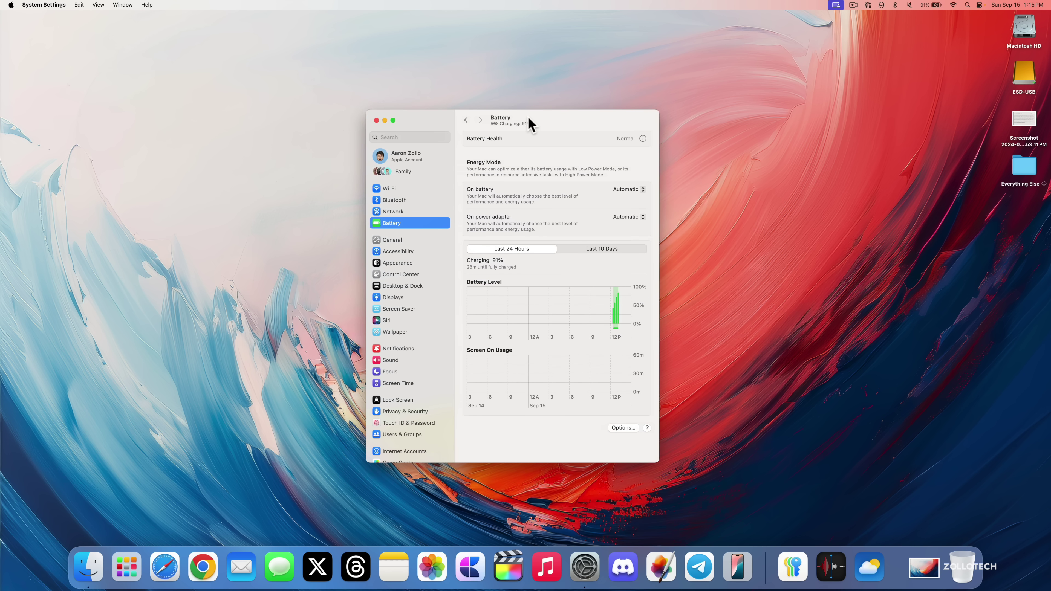
key("super+q")
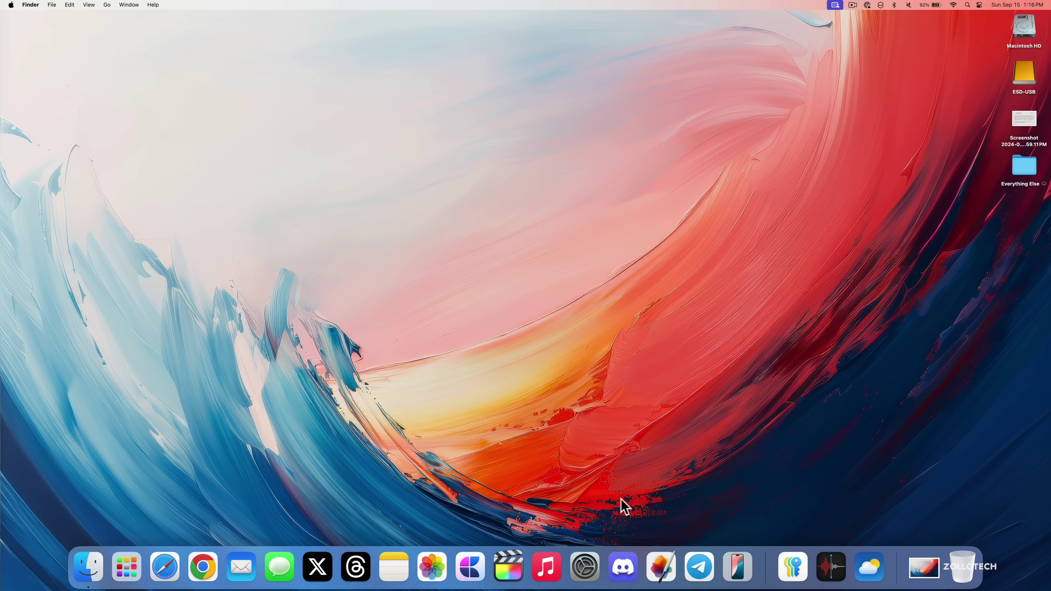
Reopen System Settings, look through the list of settings categories and quit the app
left_click(585, 566)
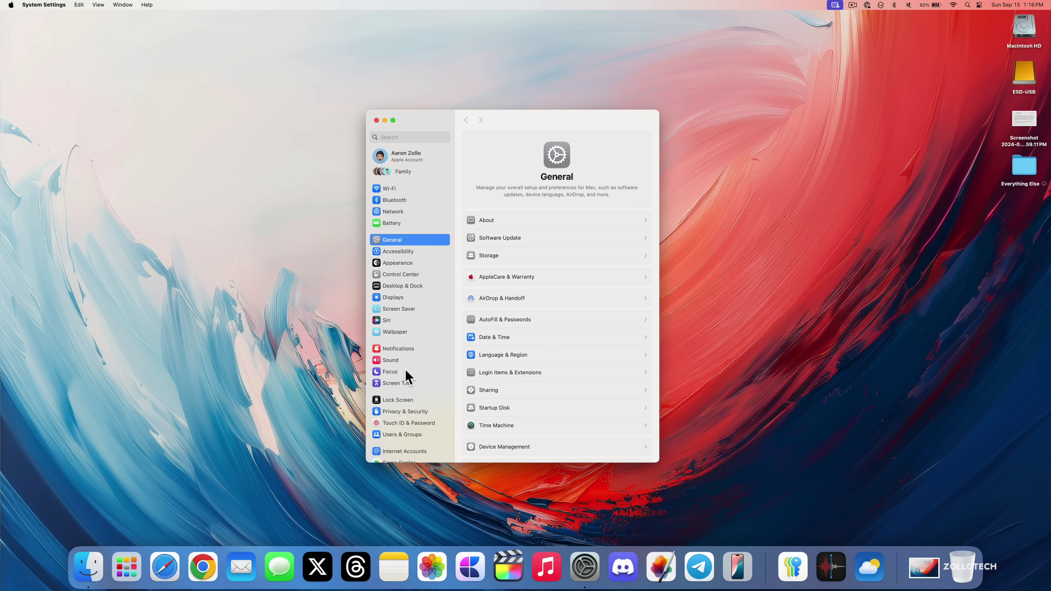
scroll(408, 375, "down", 5)
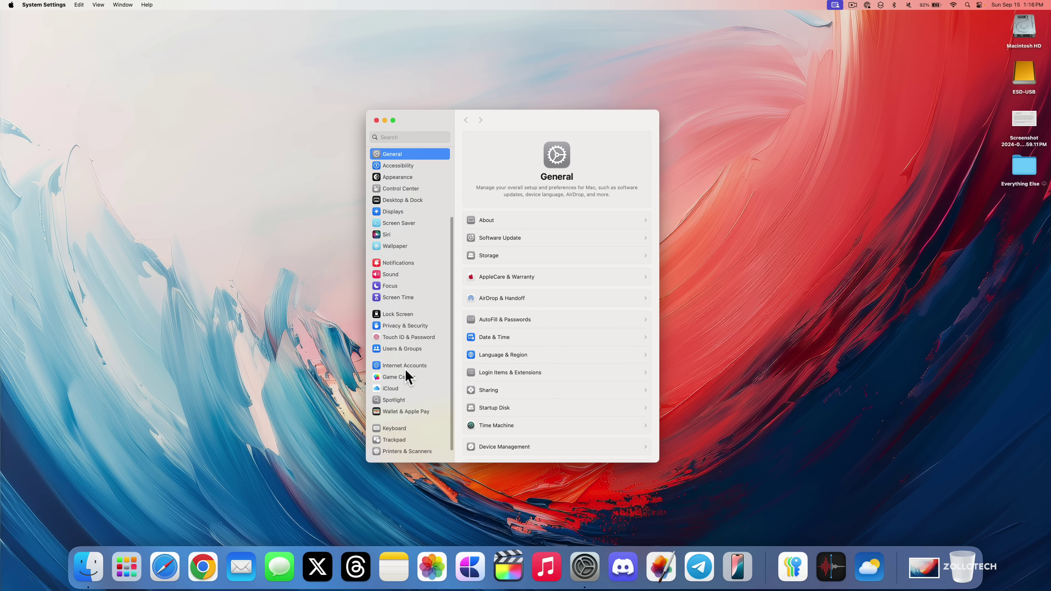
key("super+q")
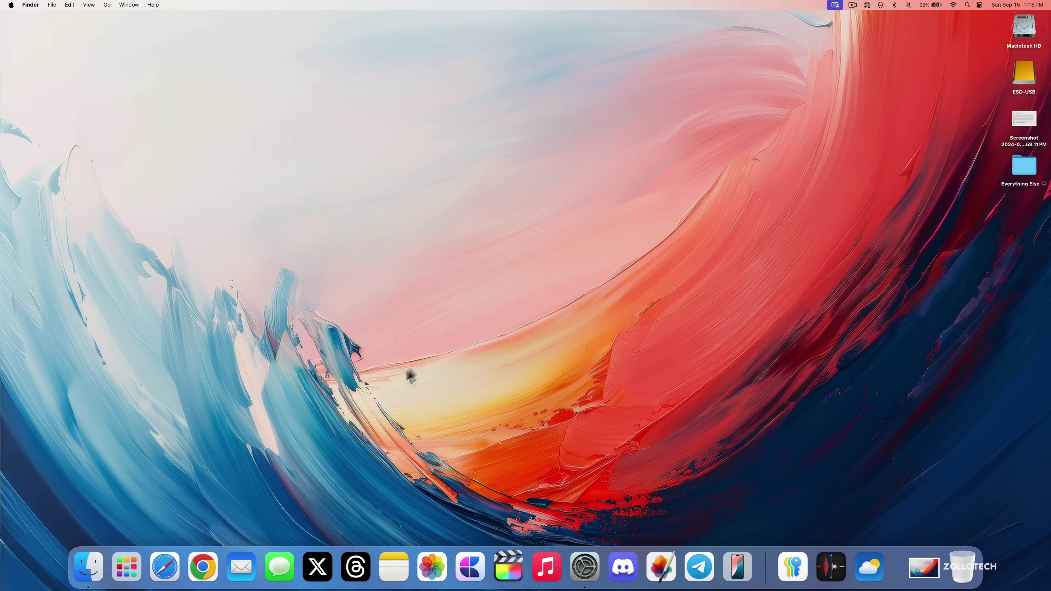